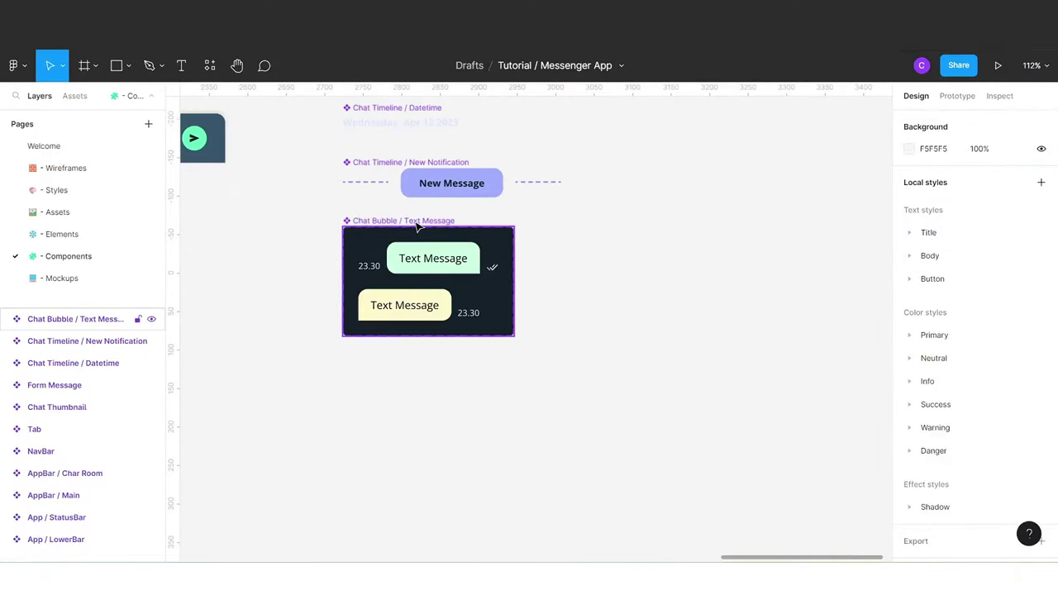
Duplicate the Text Message bubble set below the original and rename it Chat Bubble / Photo.
click(418, 222)
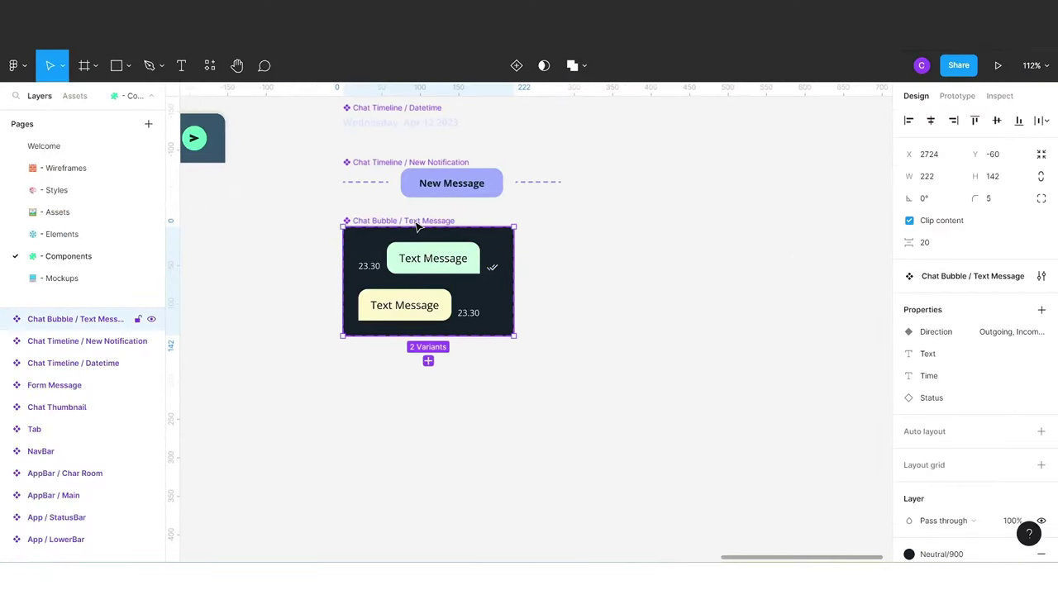
key(ctrl+d)
drag(581, 335, 378, 372)
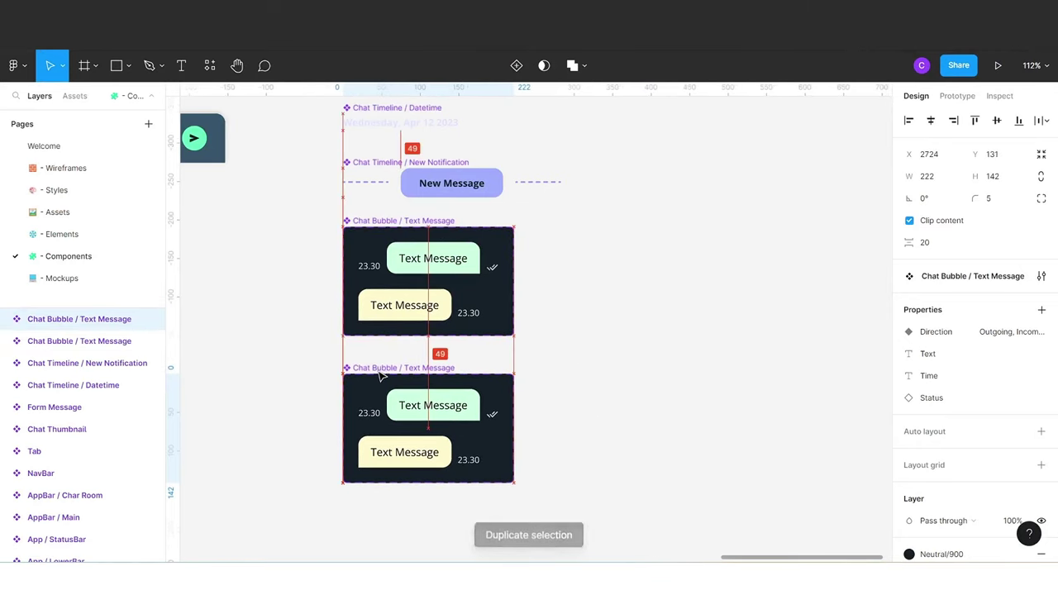
double_click(435, 367)
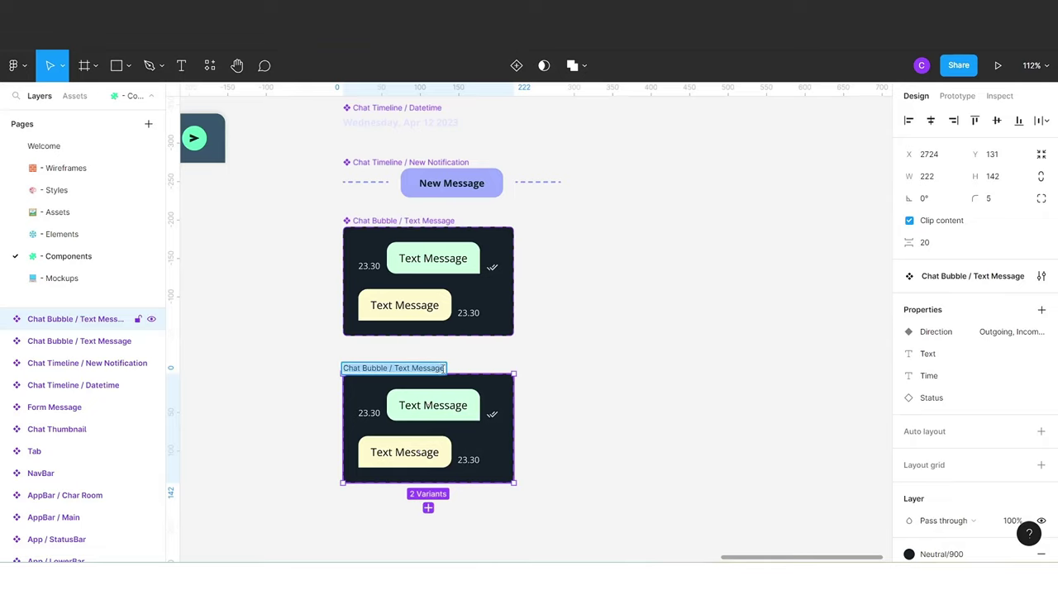
click(444, 369)
text(Photo)
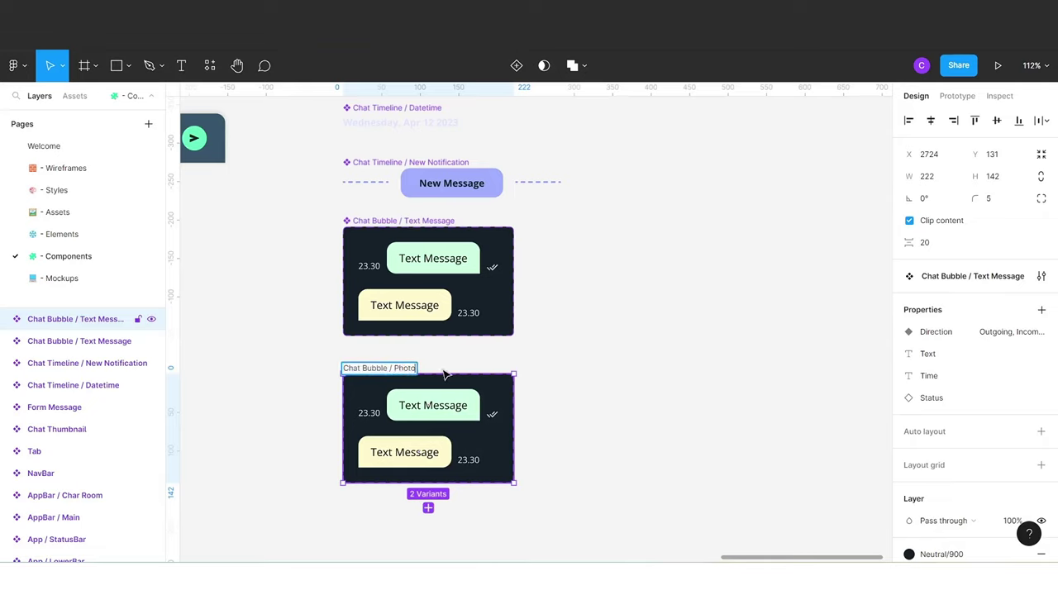
click(600, 399)
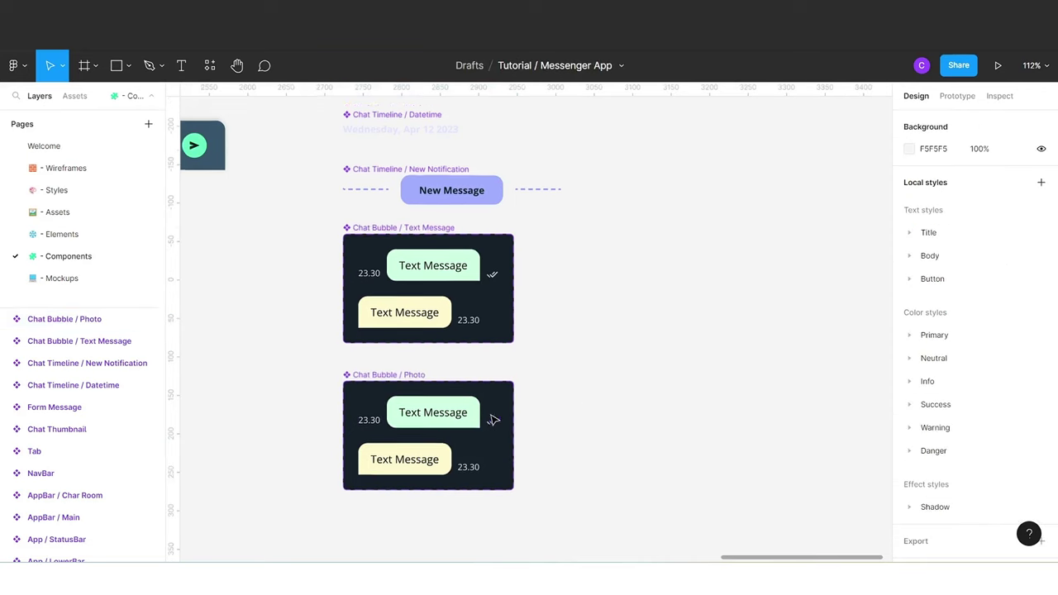
Place the street photo from Assets > Photos beside the Chat Bubble / Photo set.
scroll(429, 325, down, 5)
click(79, 101)
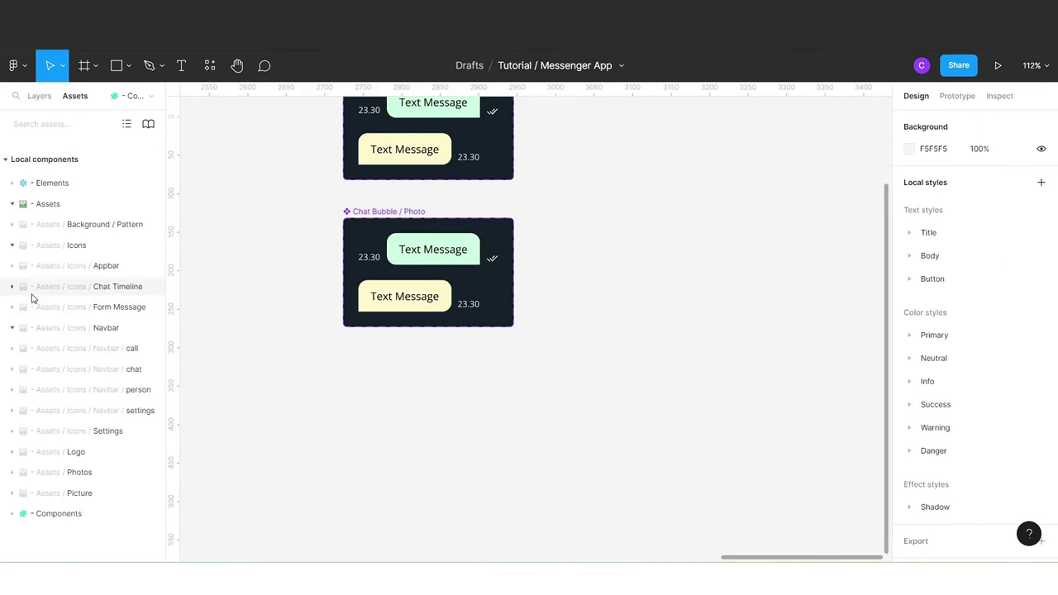
click(12, 472)
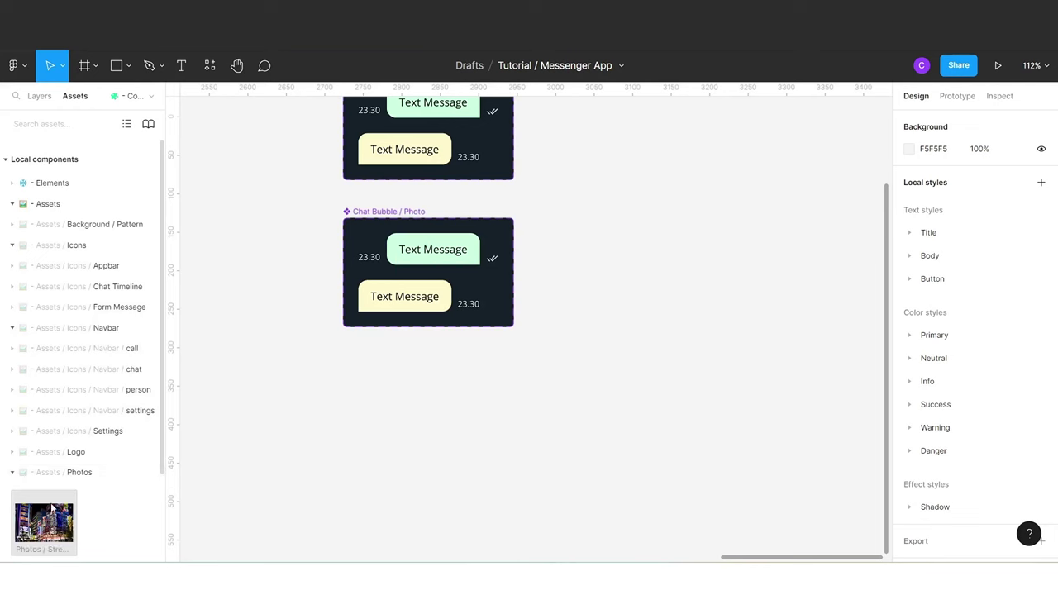
drag(43, 521, 544, 428)
click(12, 472)
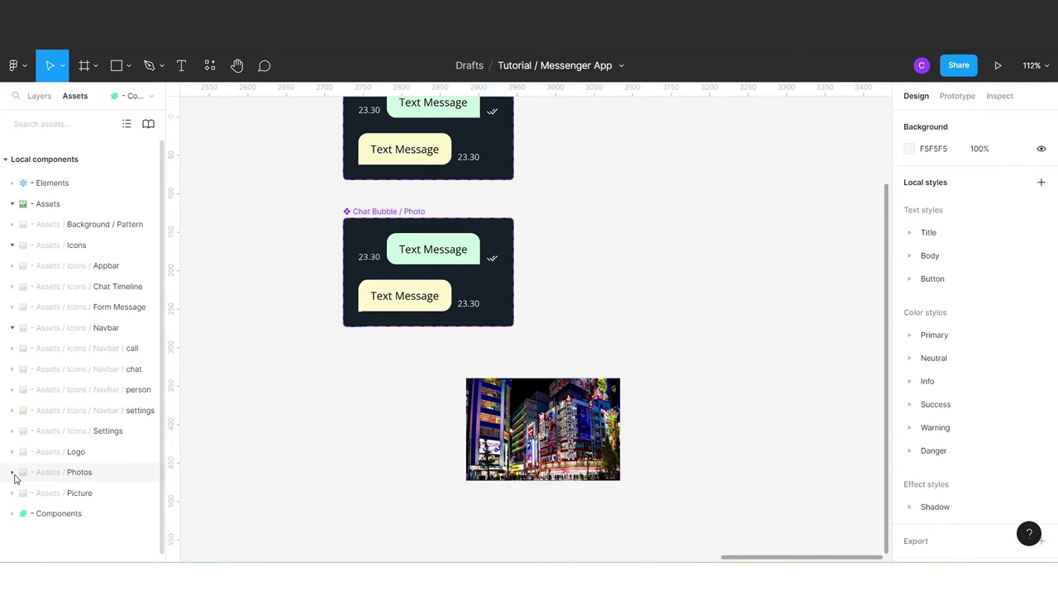
click(41, 96)
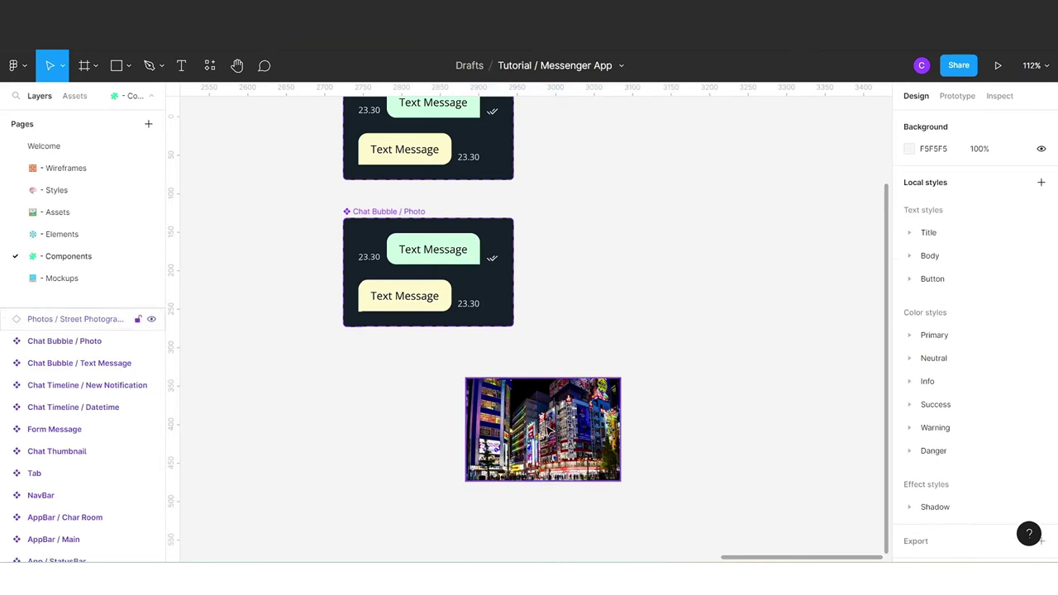
drag(545, 432, 658, 298)
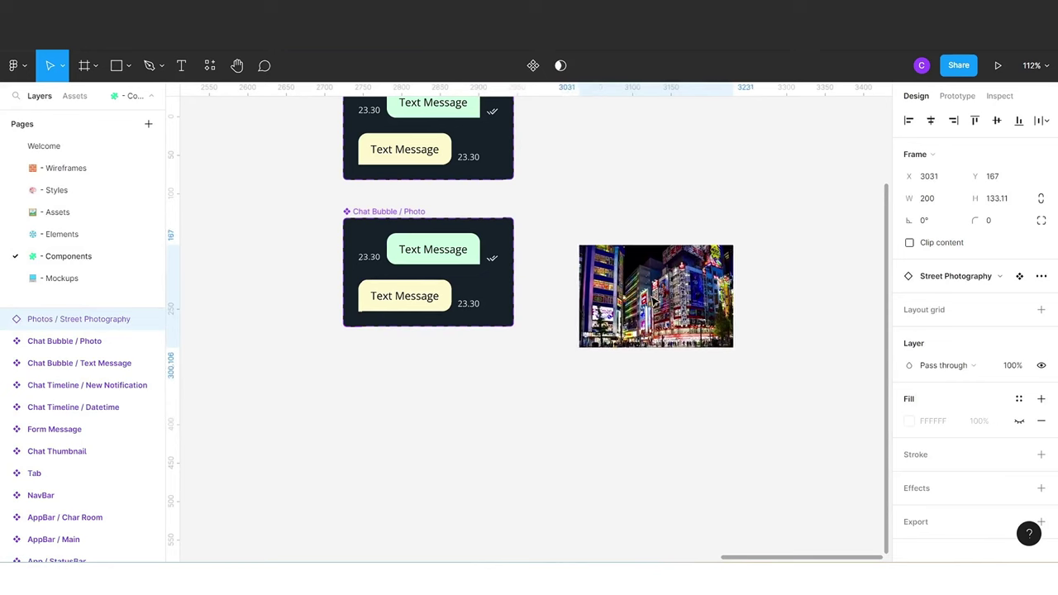
click(401, 212)
click(651, 305)
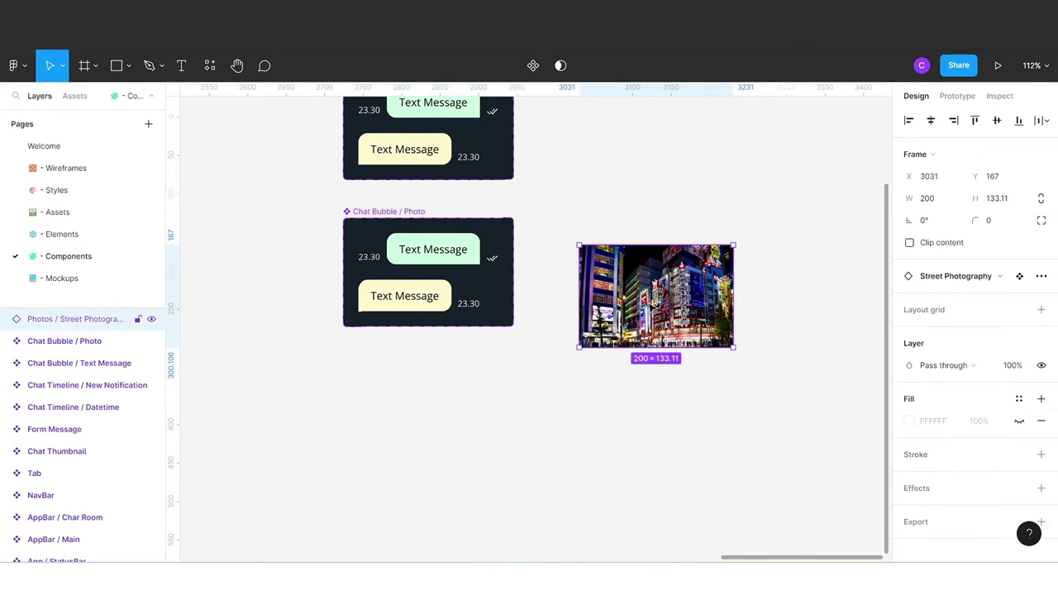
drag(651, 304, 678, 322)
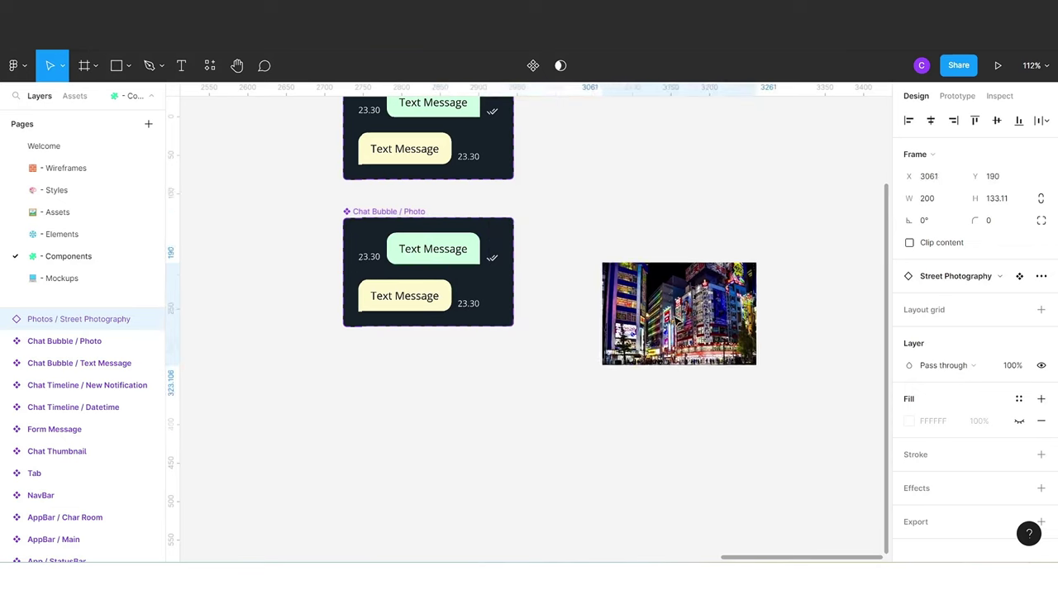
Replace the Outgoing bubble's Text Message layer with the pasted street photo.
key(Delete)
click(431, 252)
double_click(432, 252)
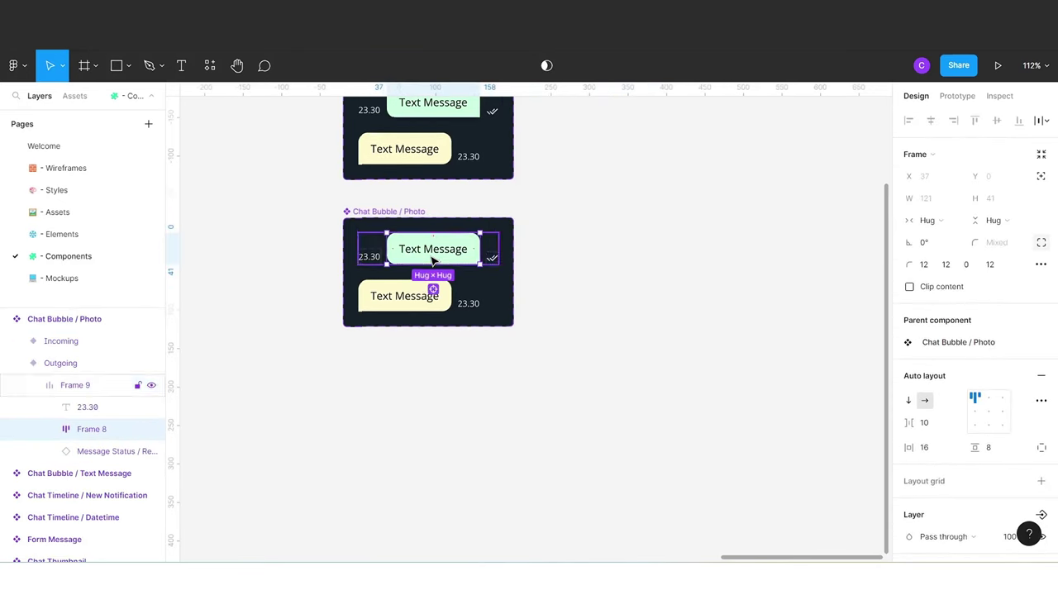
click(49, 430)
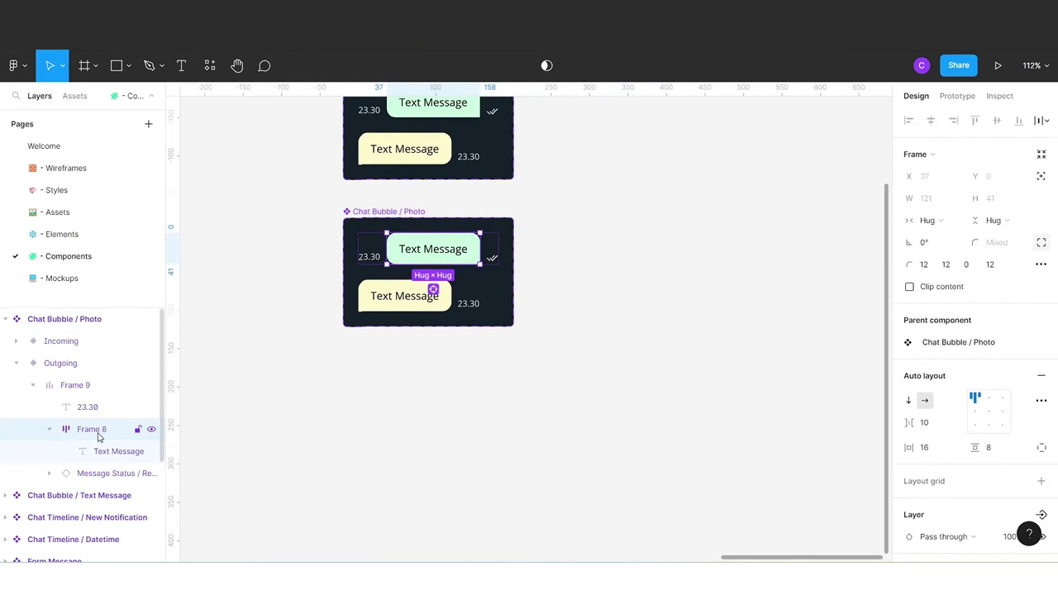
key(ctrl+v)
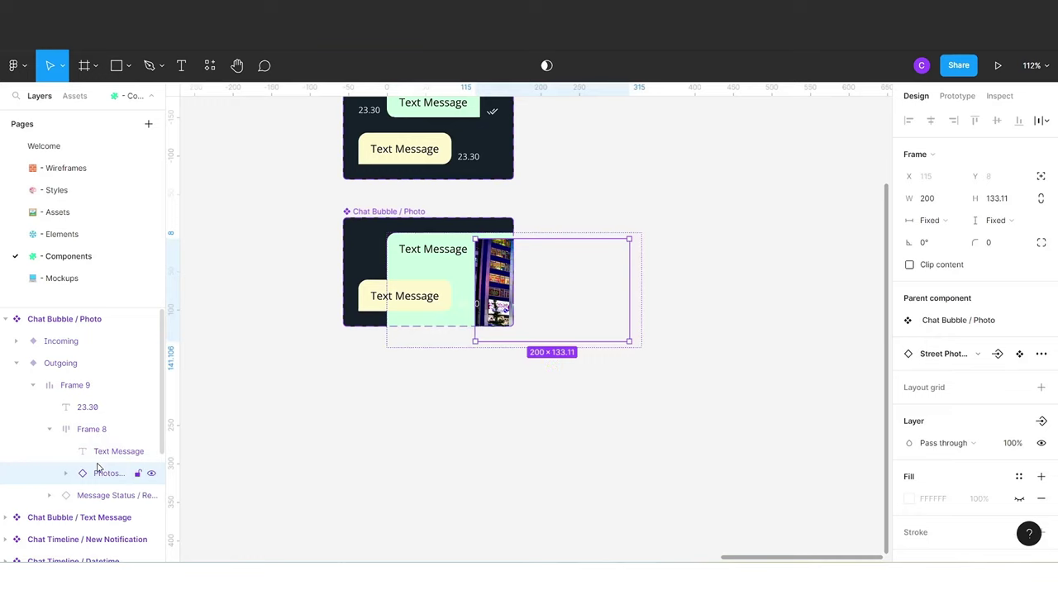
click(103, 456)
key(Delete)
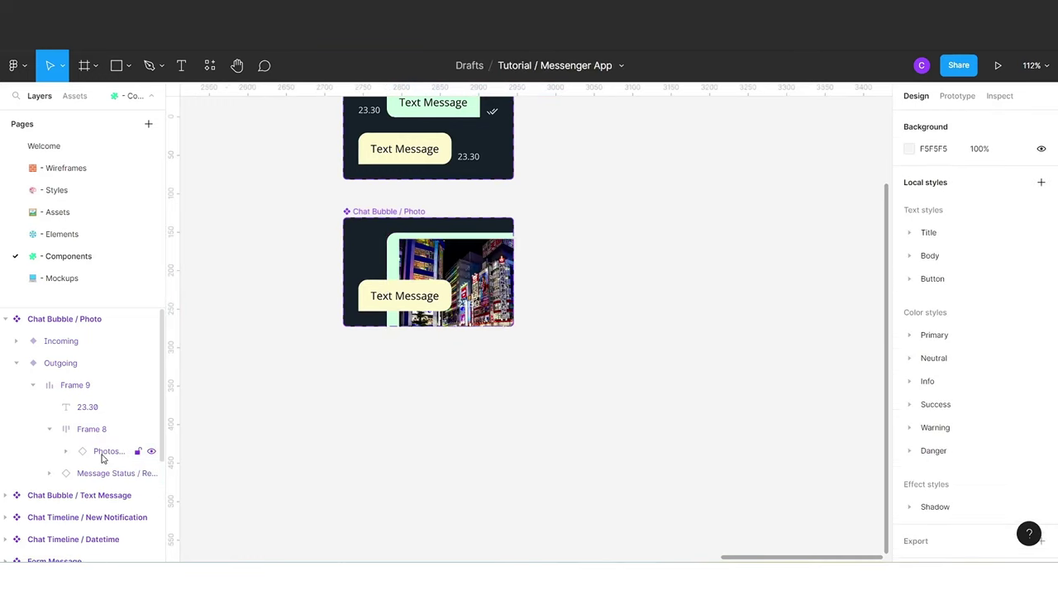
click(100, 431)
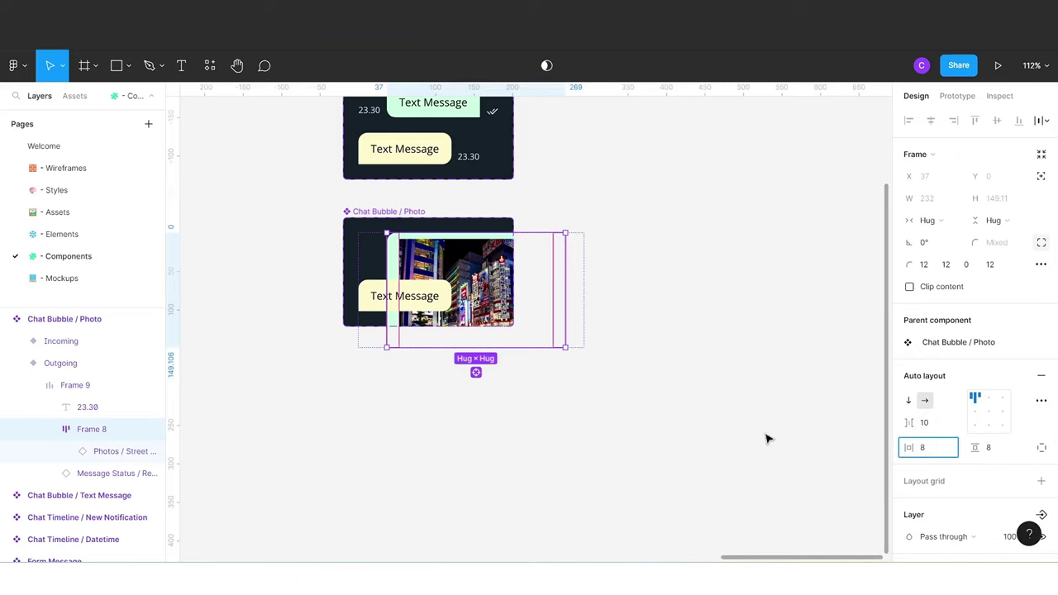
click(559, 313)
Add auto layout to Chat Bubble / Photo with 32 spacing and 32 padding.
click(369, 213)
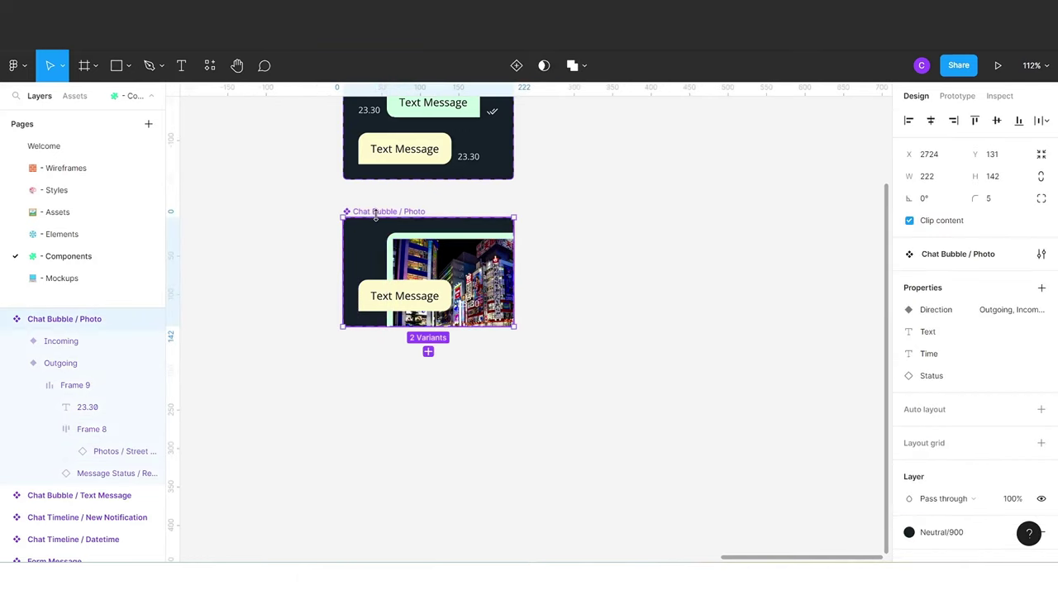
right_click(75, 328)
click(94, 405)
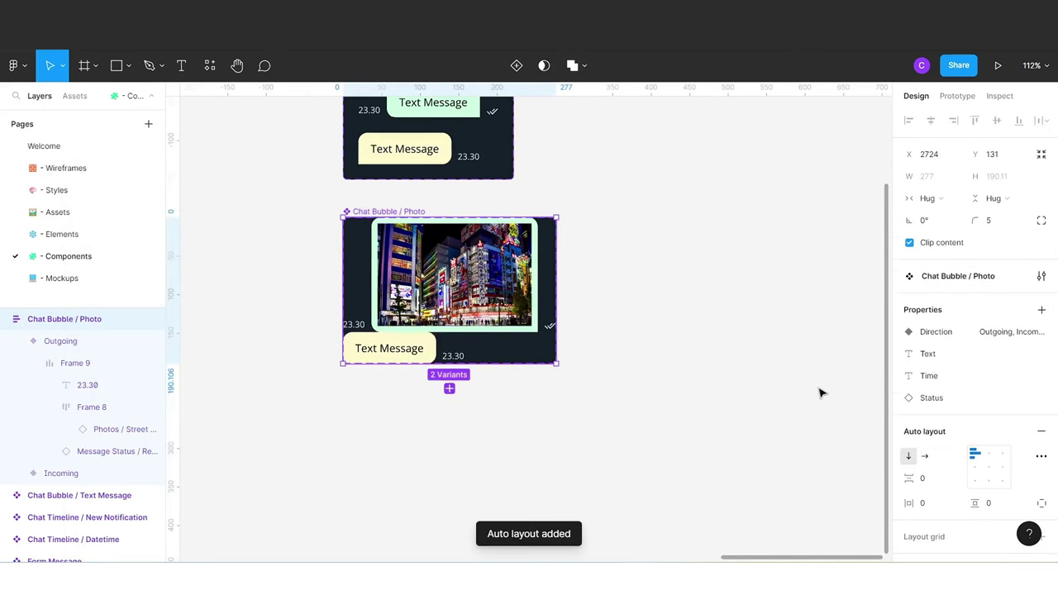
click(933, 482)
text(32)
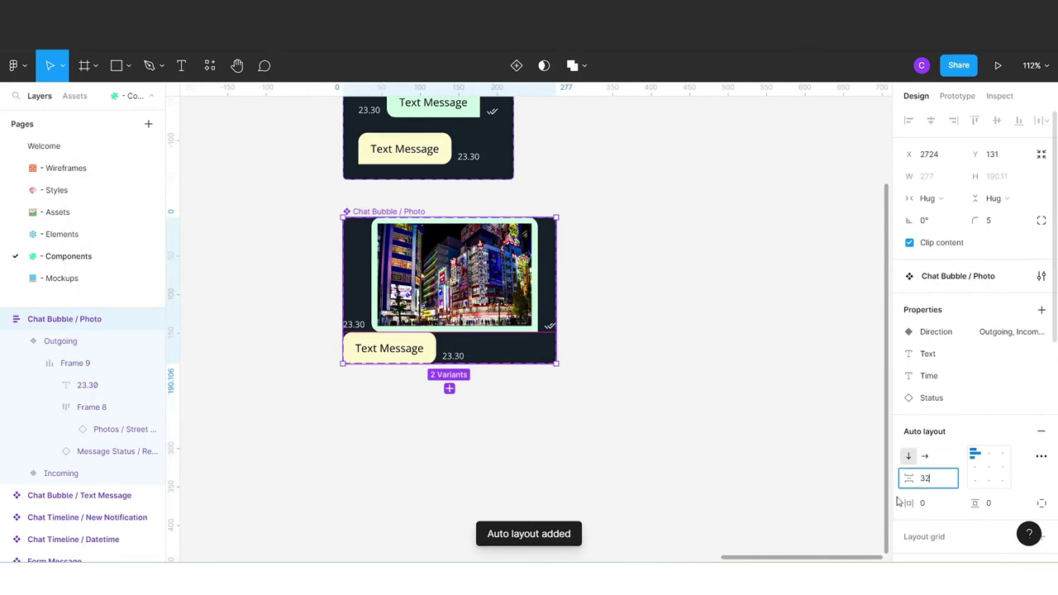
key(Return)
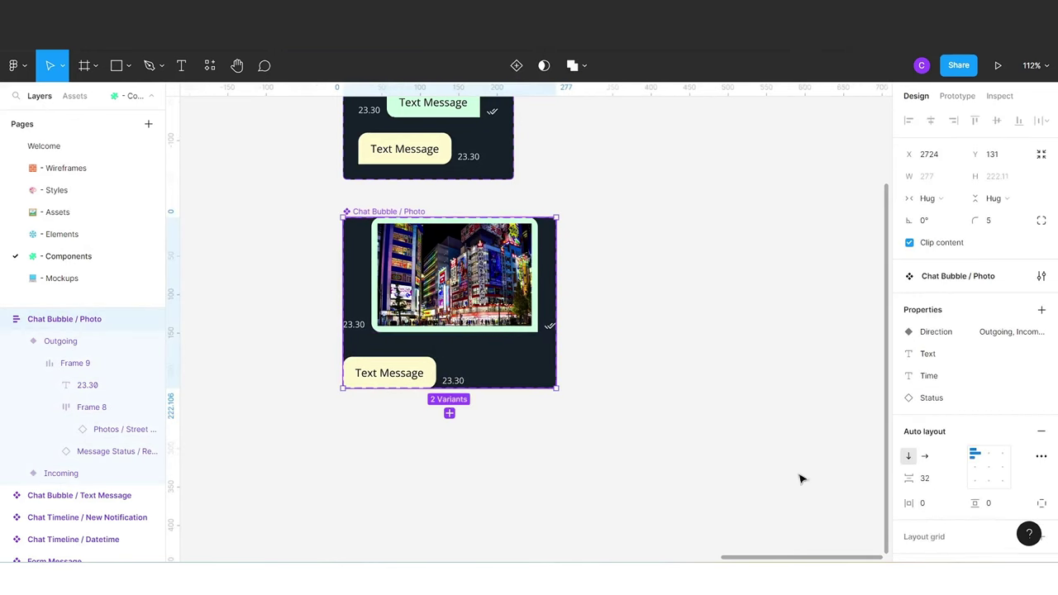
text(32)
key(Tab)
text(32)
click(787, 454)
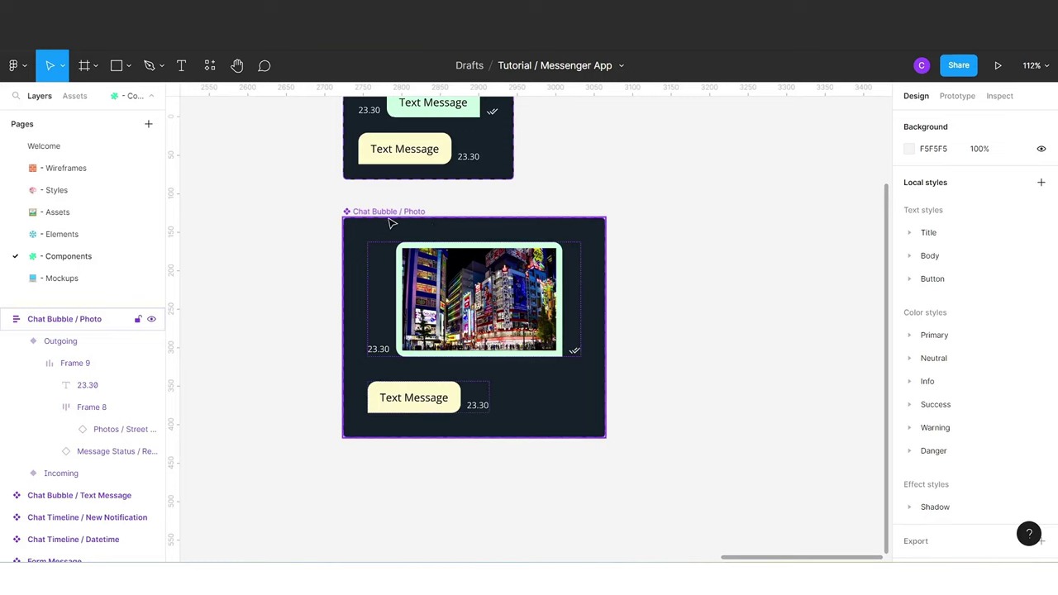
Paste the street photo into the Incoming variant's bubble frame.
click(465, 332)
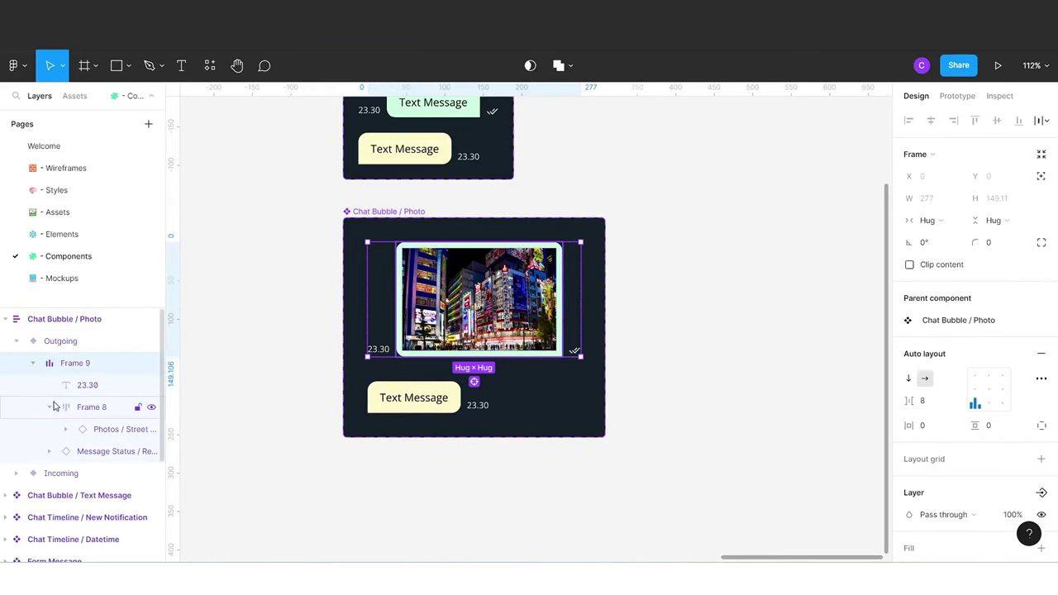
click(93, 432)
click(413, 399)
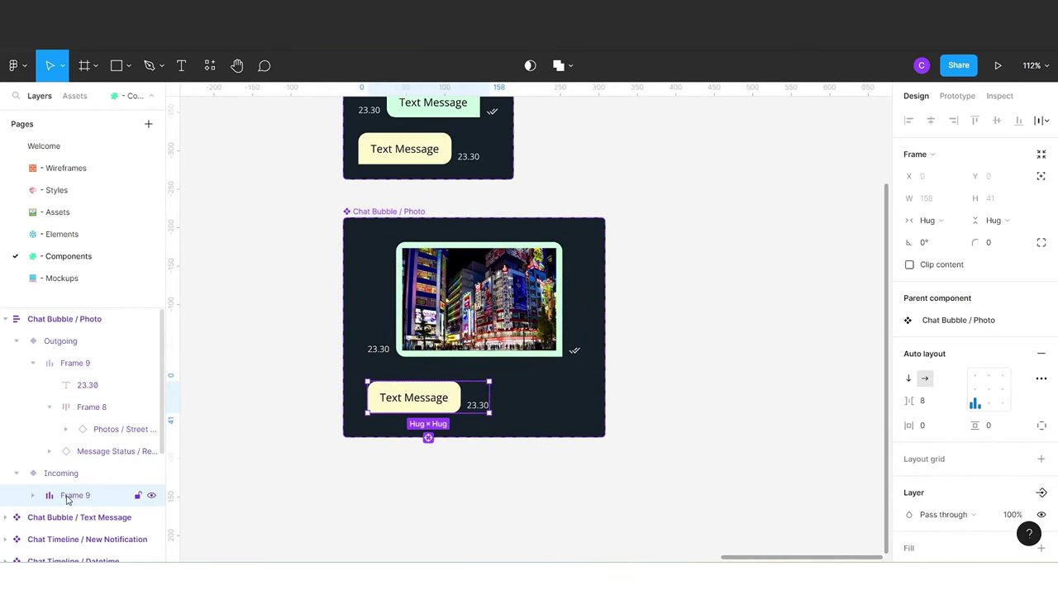
click(33, 496)
click(74, 518)
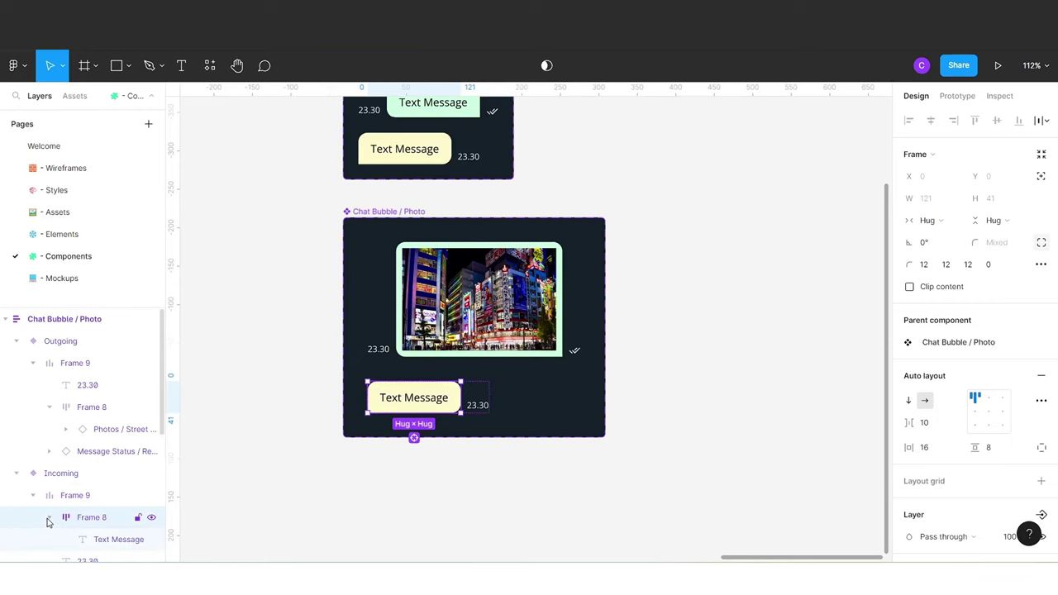
scroll(84, 508, down, 2)
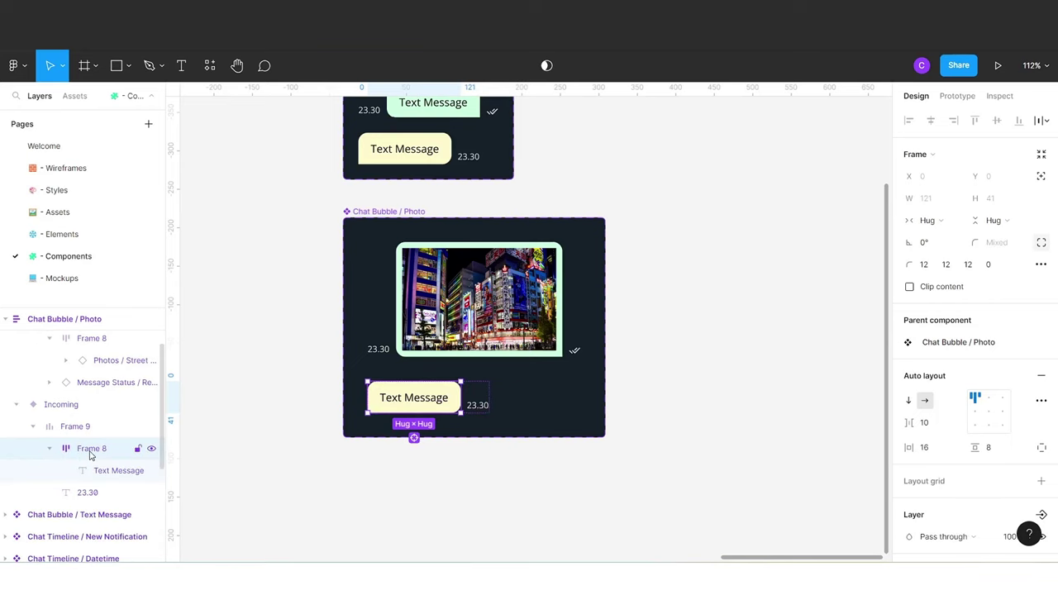
key(ctrl+v)
Delete the Incoming text, narrow its bubble's horizontal padding, and remove the unused Text property.
click(100, 478)
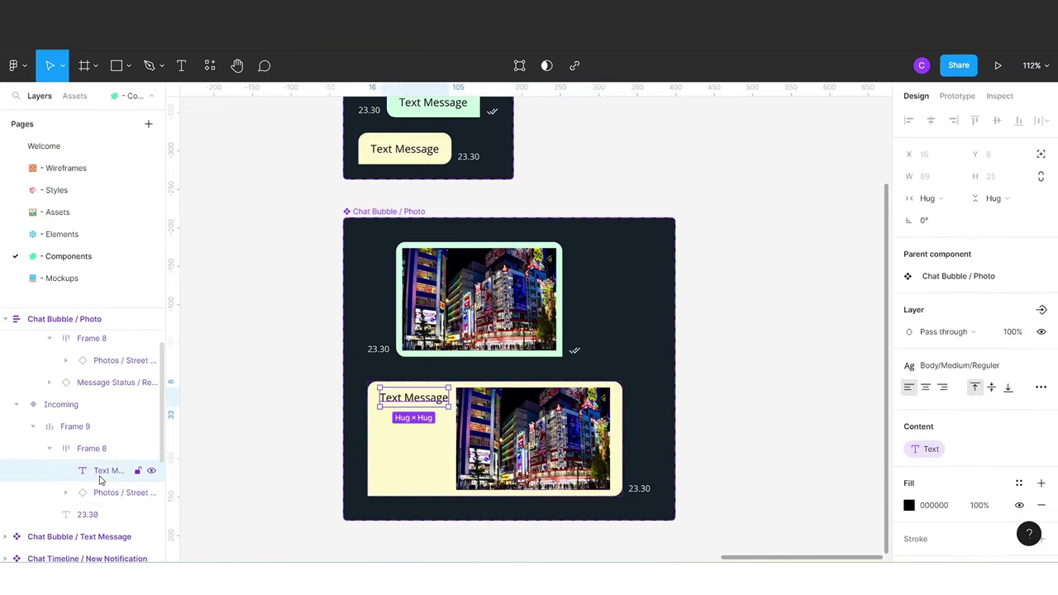
key(Delete)
click(92, 450)
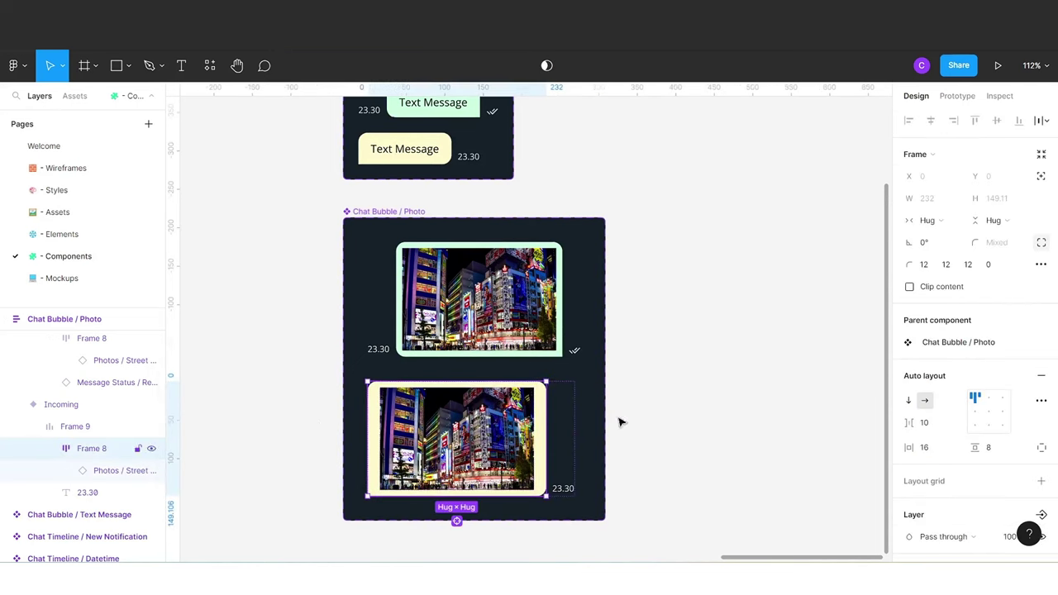
click(939, 450)
text(8)
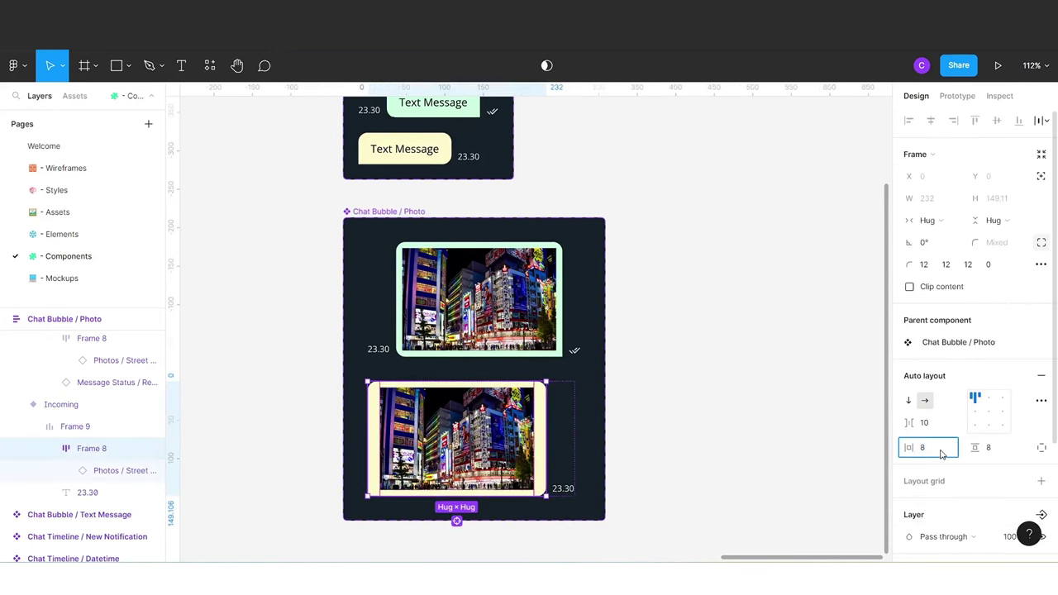
click(726, 435)
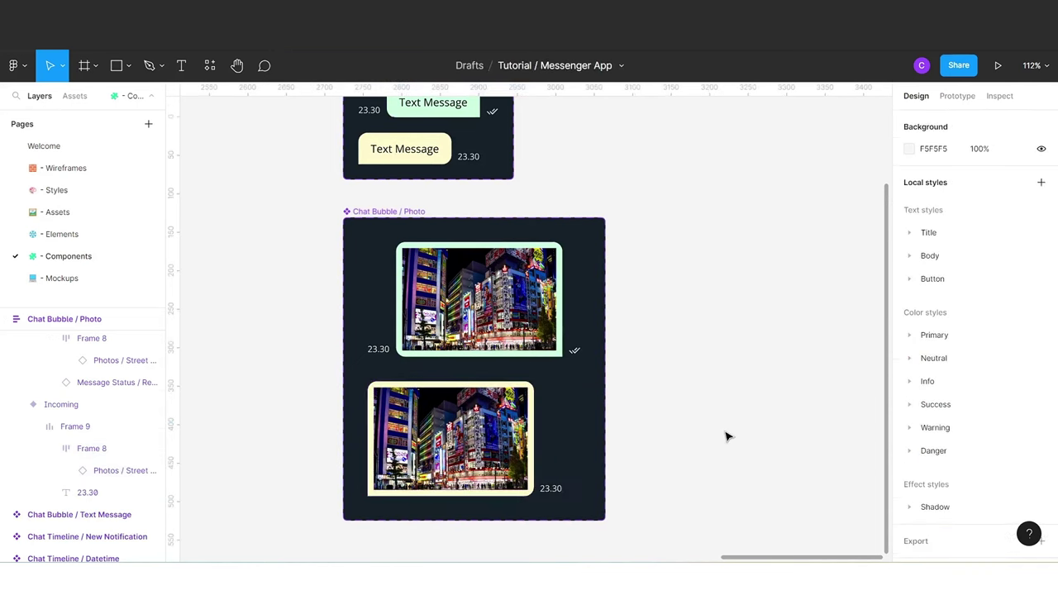
click(357, 212)
mouse_move(967, 397)
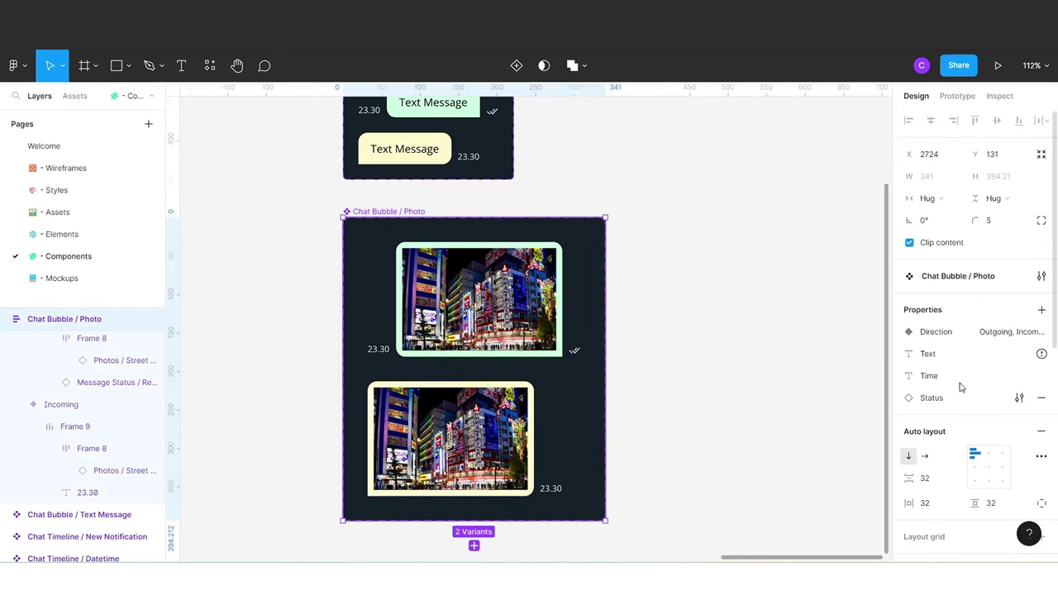
click(1021, 354)
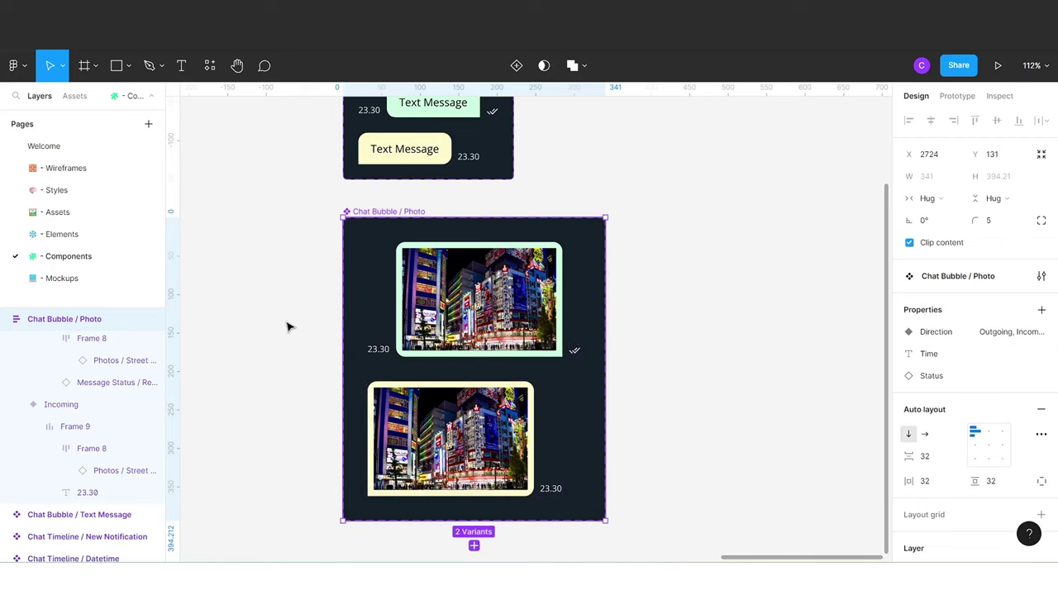
Open the Mockups page with its component assets listed.
click(7, 319)
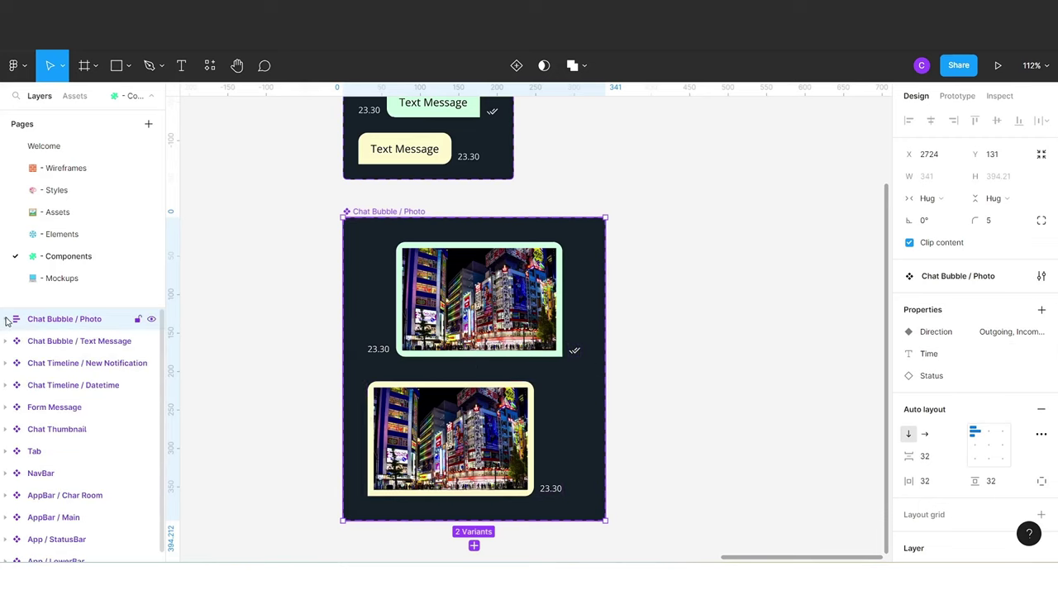
click(102, 278)
click(75, 96)
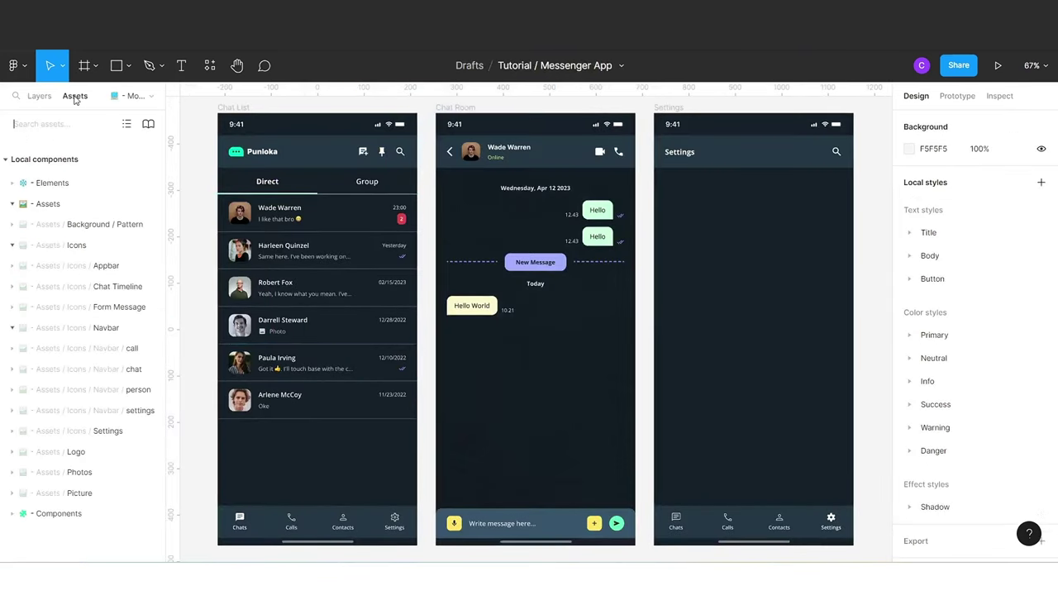
Drag the Chat Bubble / Photo component from Assets into the Chat Room's Chat Timeline.
click(14, 514)
scroll(67, 439, down, 5)
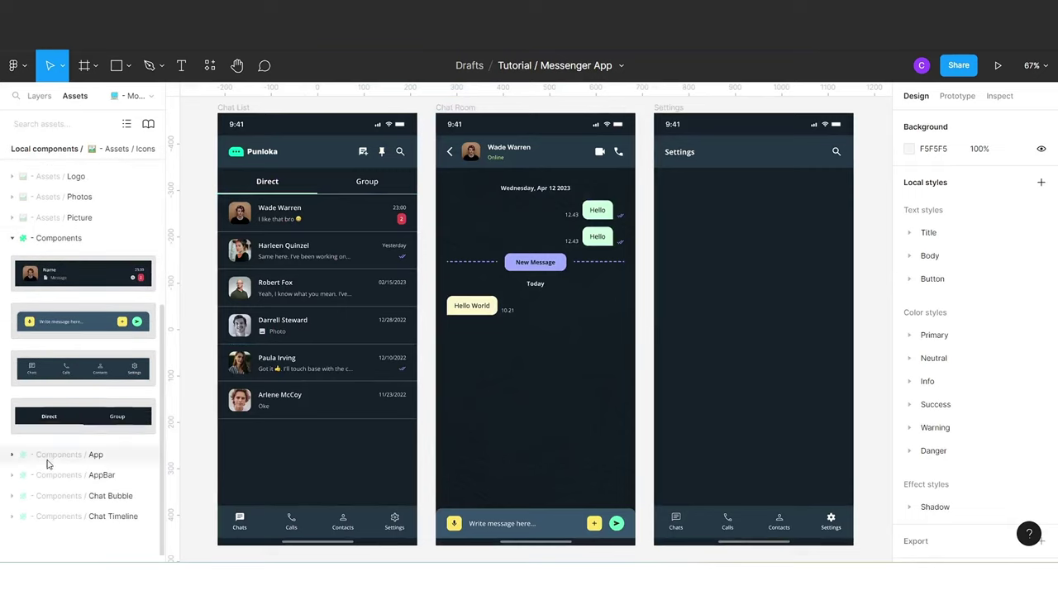
click(14, 496)
scroll(74, 455, down, 2)
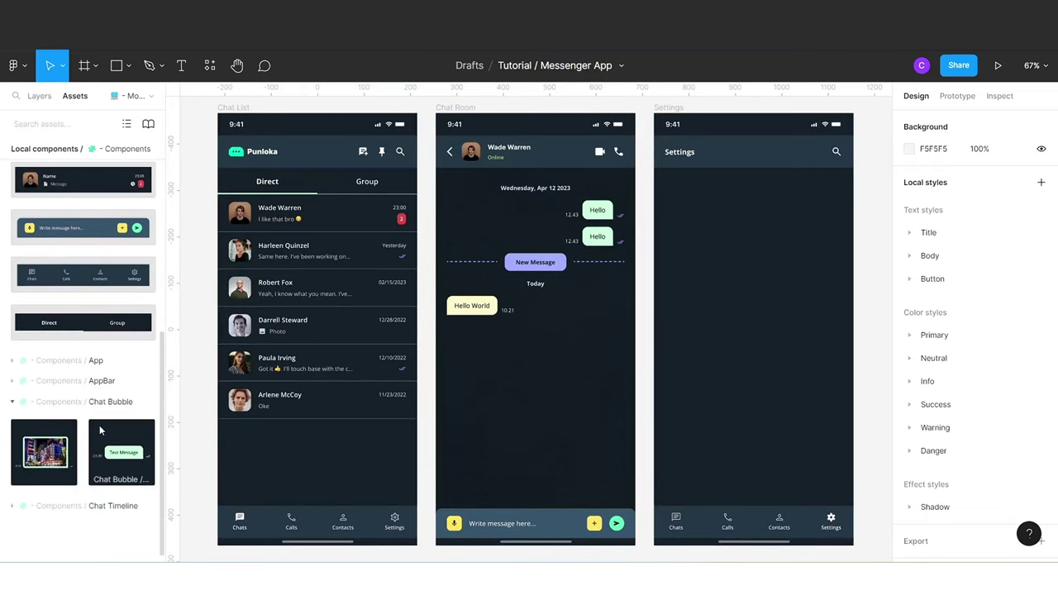
drag(66, 446, 533, 389)
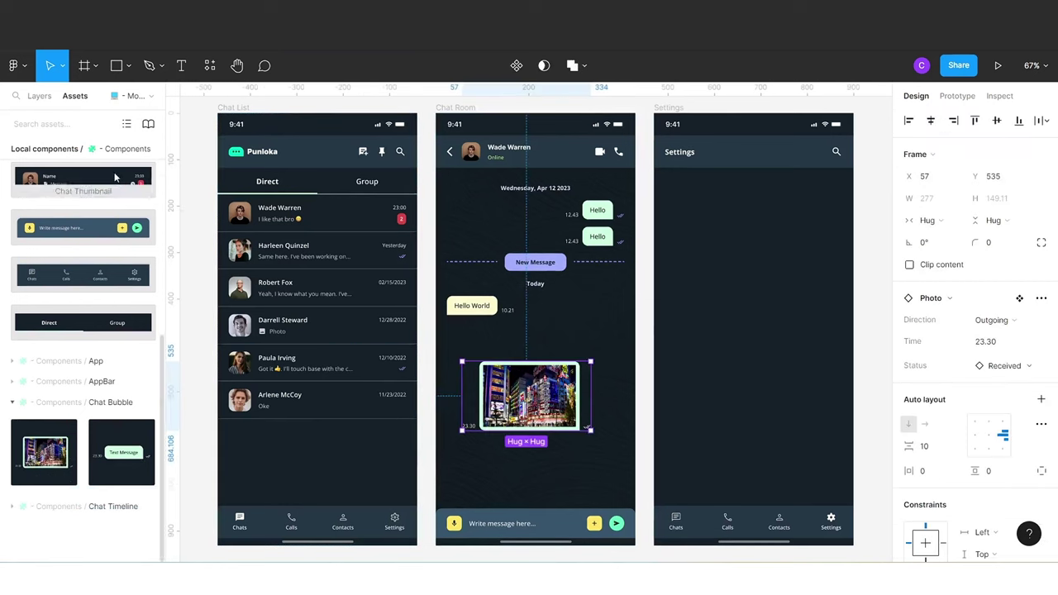
click(38, 96)
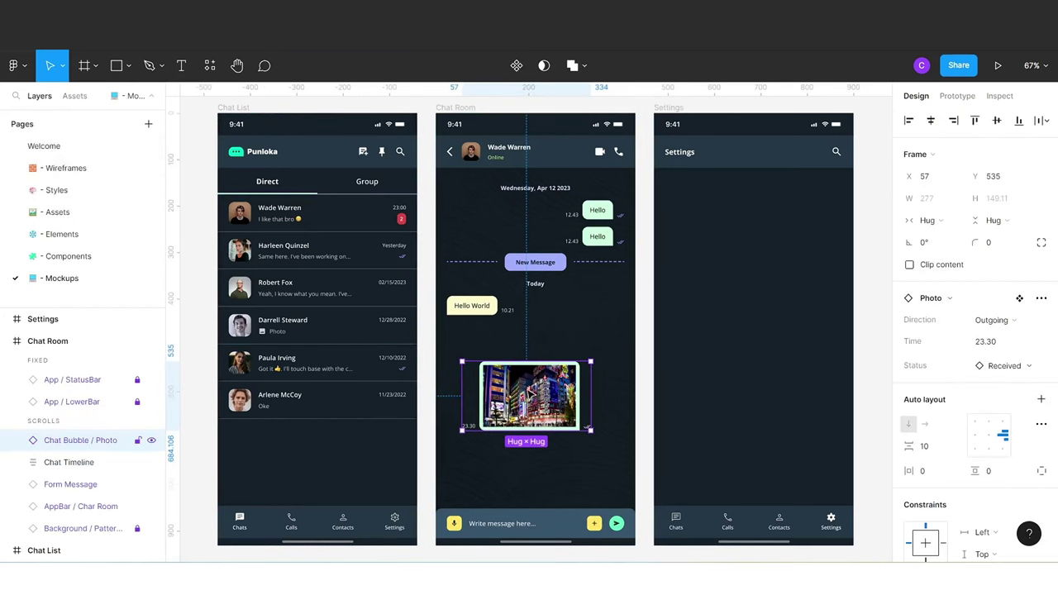
drag(92, 440, 85, 466)
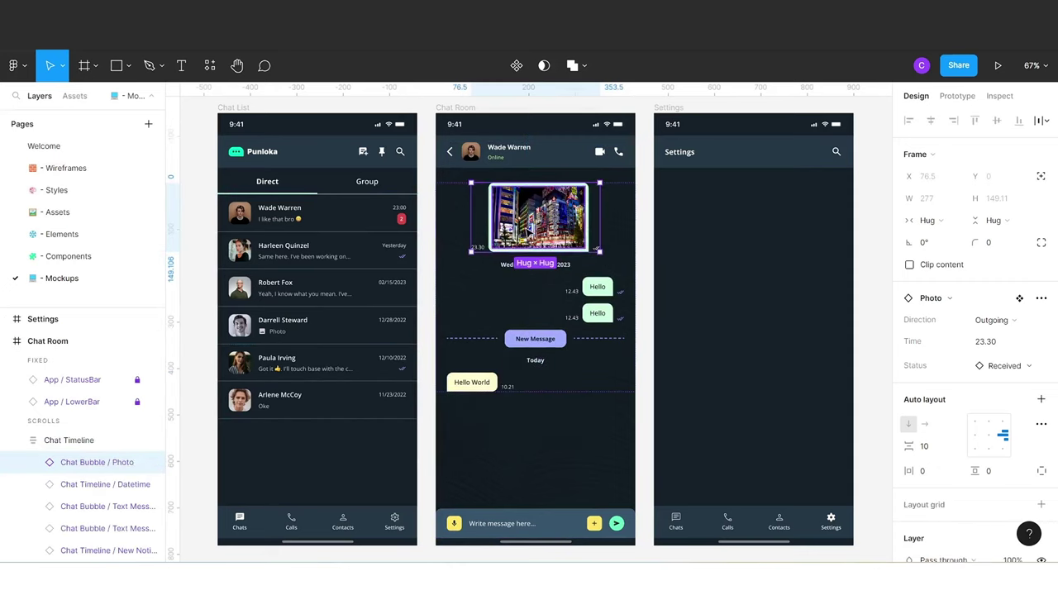
Reorder the photo bubble to sit just below the second Hello message.
key(Down)
key(Down)
key(Down)
key(Down)
key(Down)
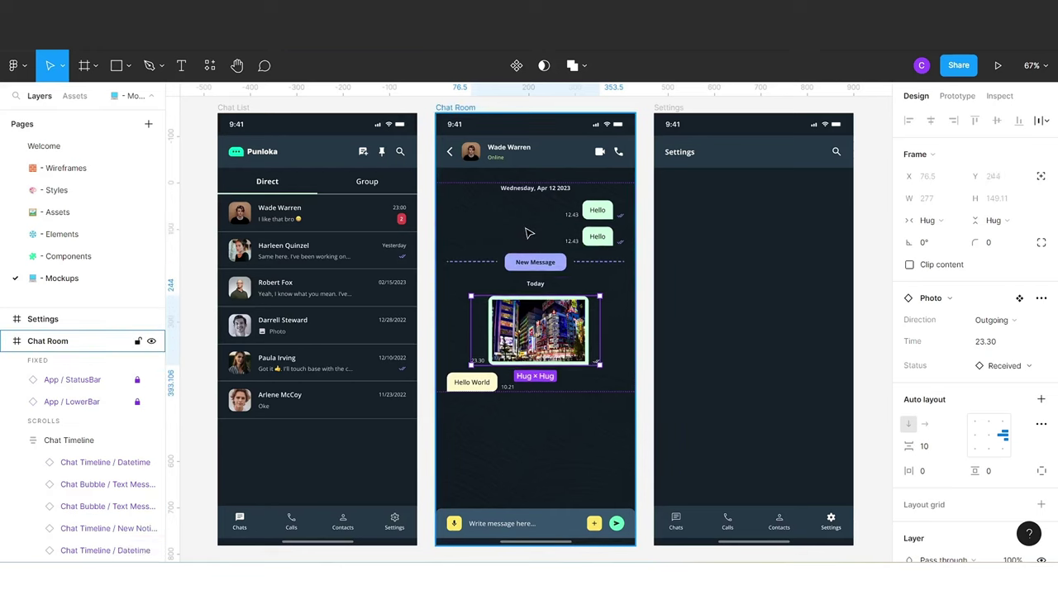
key(Down)
key(Up)
key(Up)
key(Up)
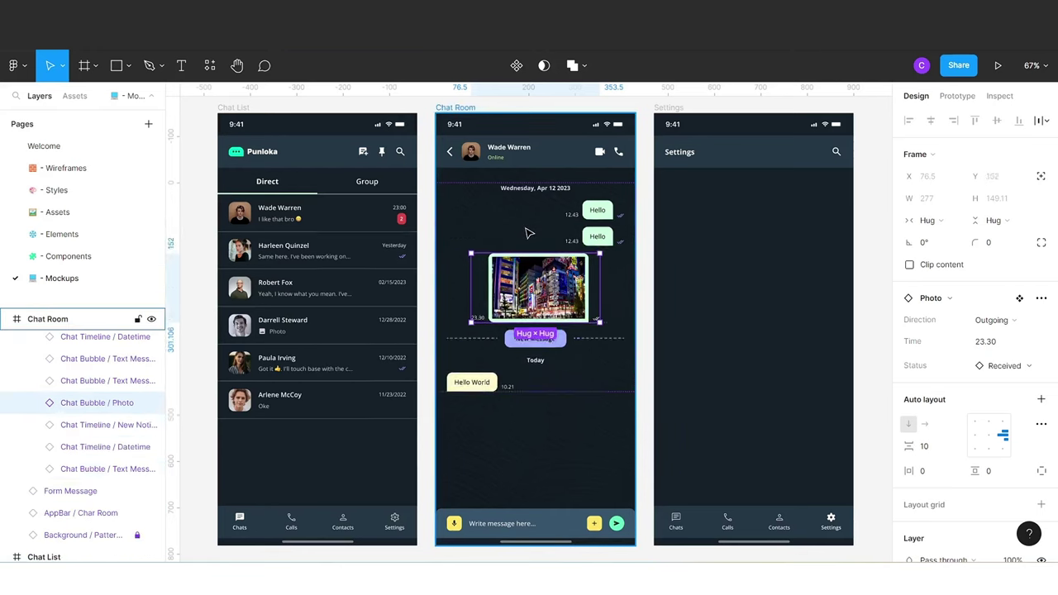
click(573, 454)
click(569, 355)
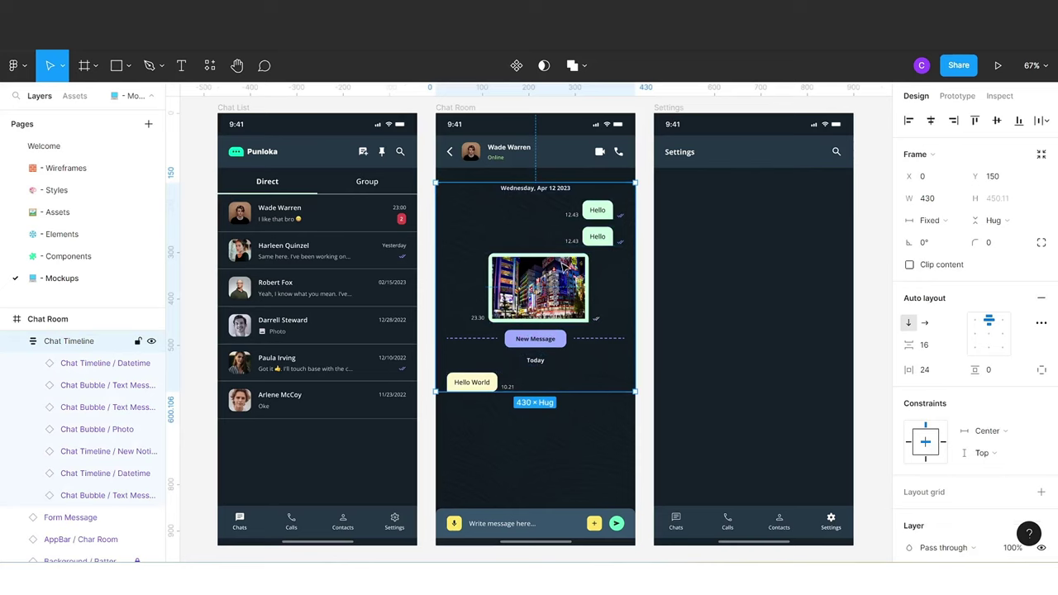
key(Escape)
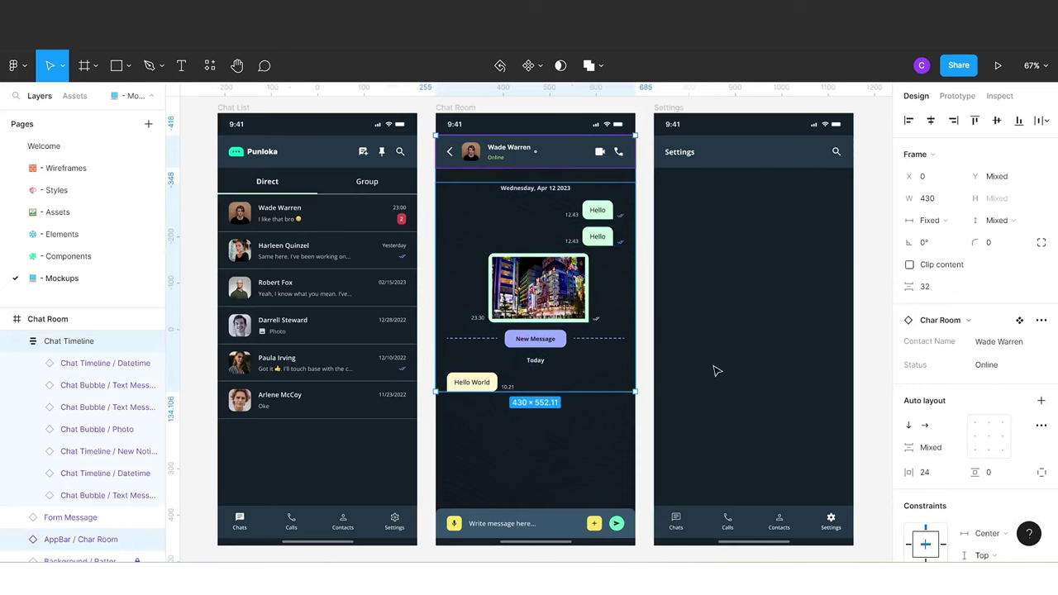
key(Escape)
Set the photo bubble's width to Fill container, keeping its direction Outgoing.
double_click(538, 289)
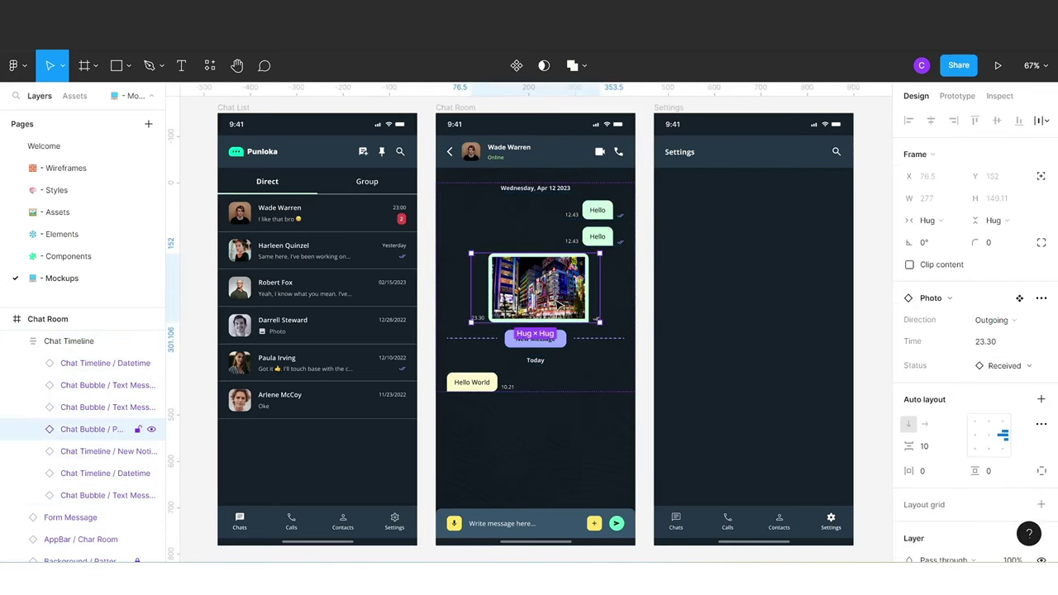
click(926, 222)
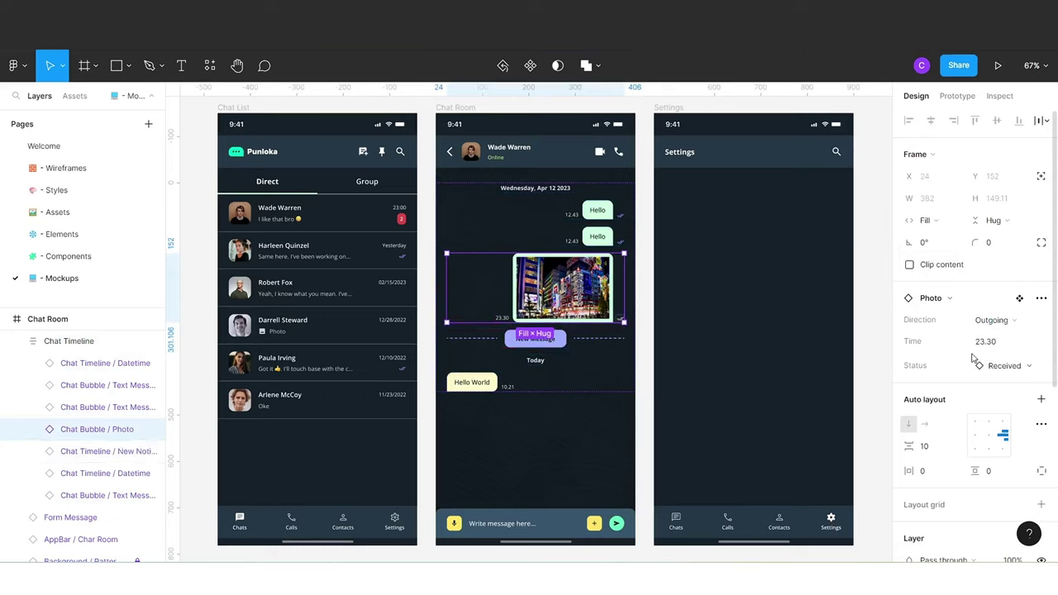
click(997, 320)
click(989, 337)
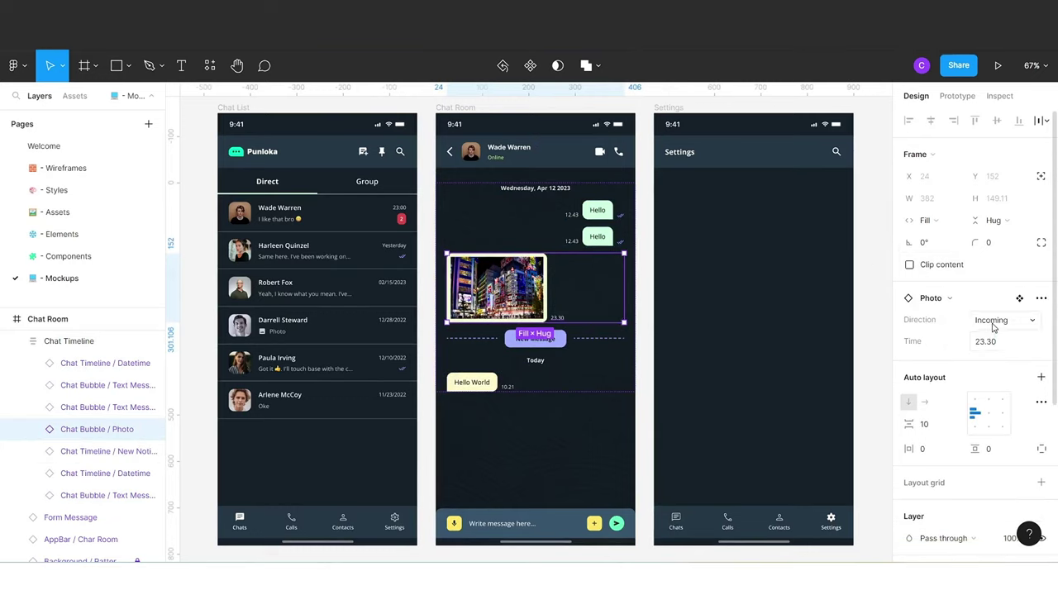
click(994, 322)
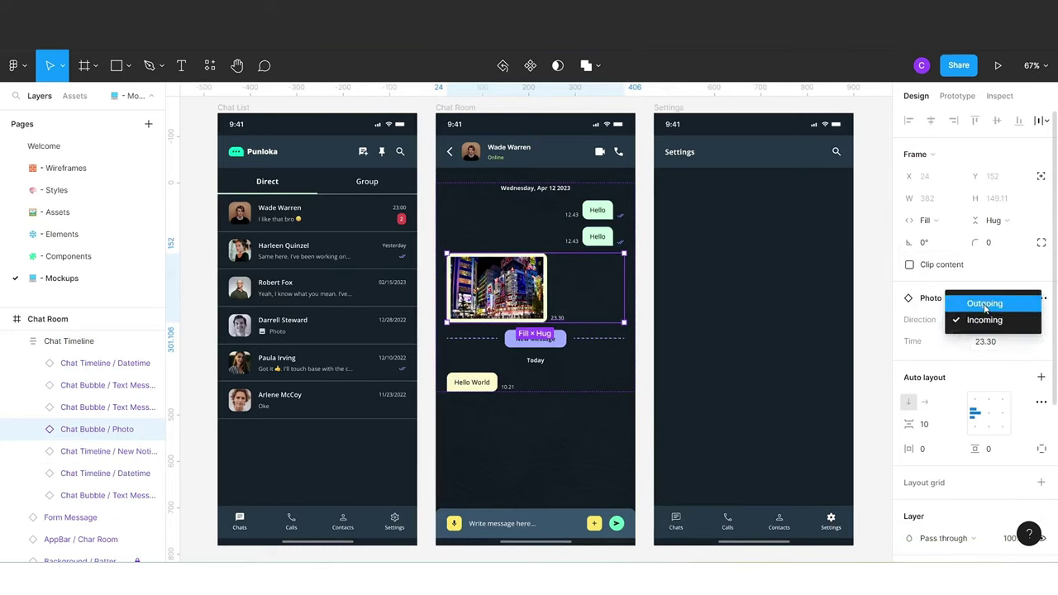
click(989, 303)
click(983, 321)
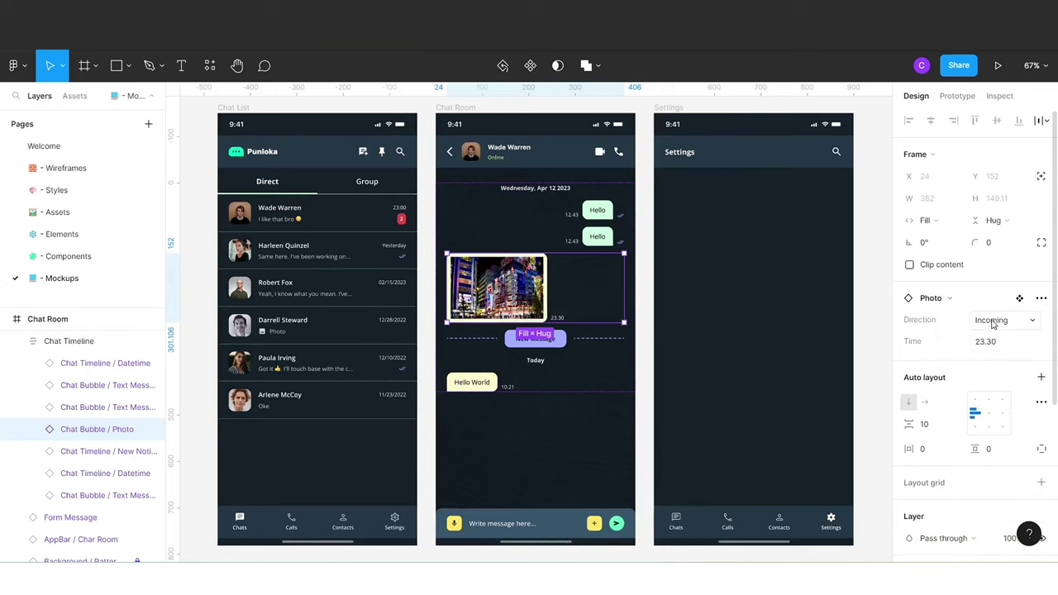
click(994, 322)
click(985, 303)
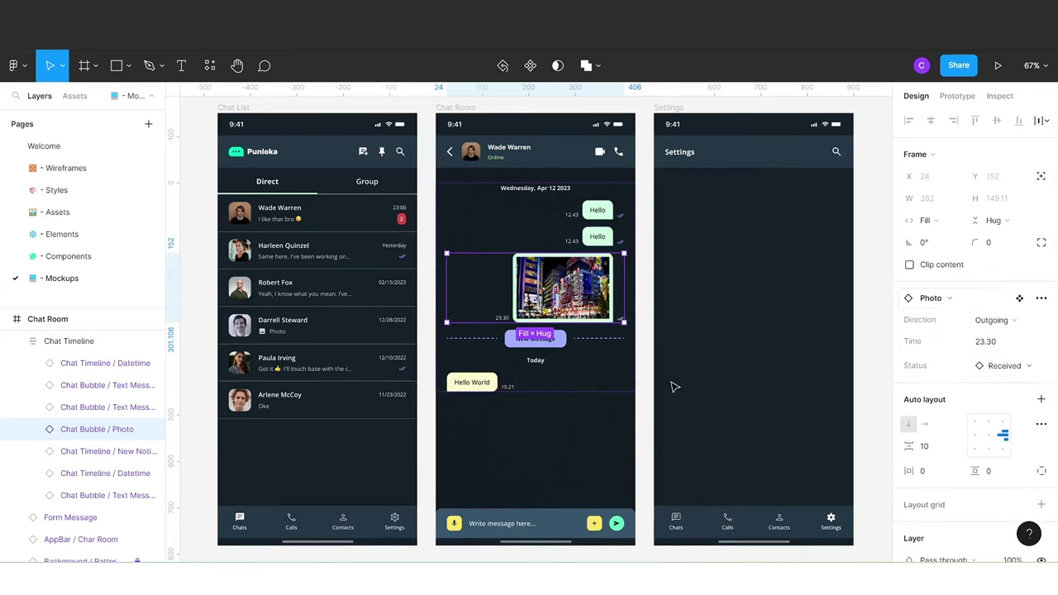
click(649, 398)
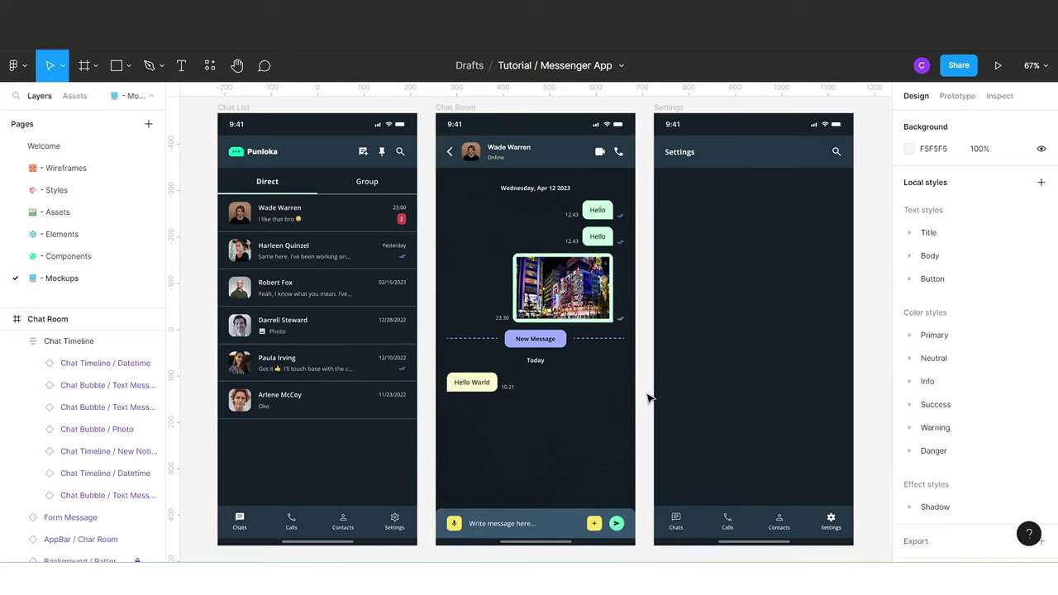
On the Components page, duplicate the Chat Bubble / Photo set below the original.
click(89, 259)
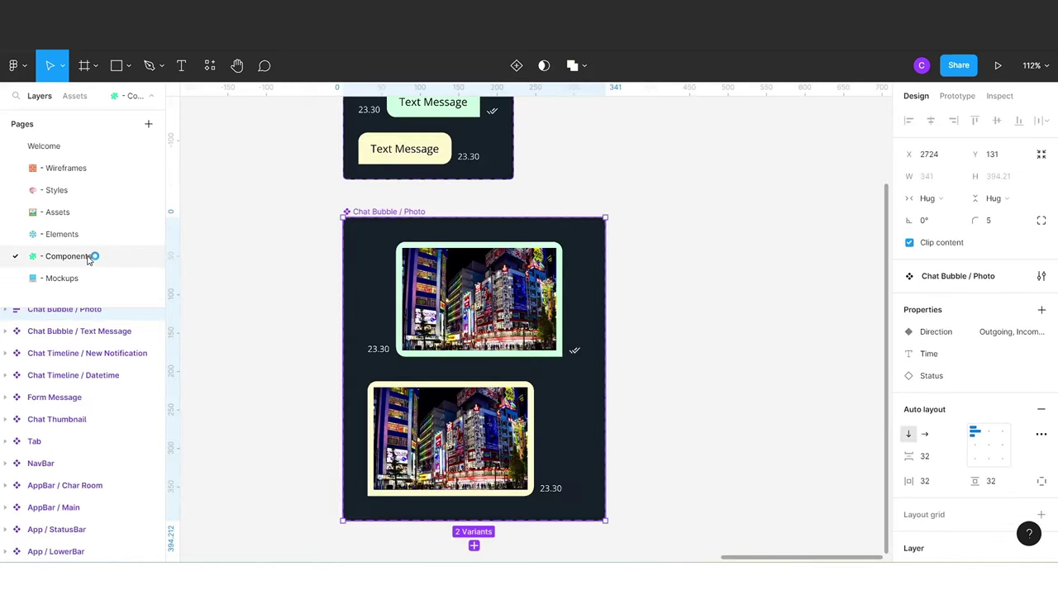
click(286, 302)
click(404, 212)
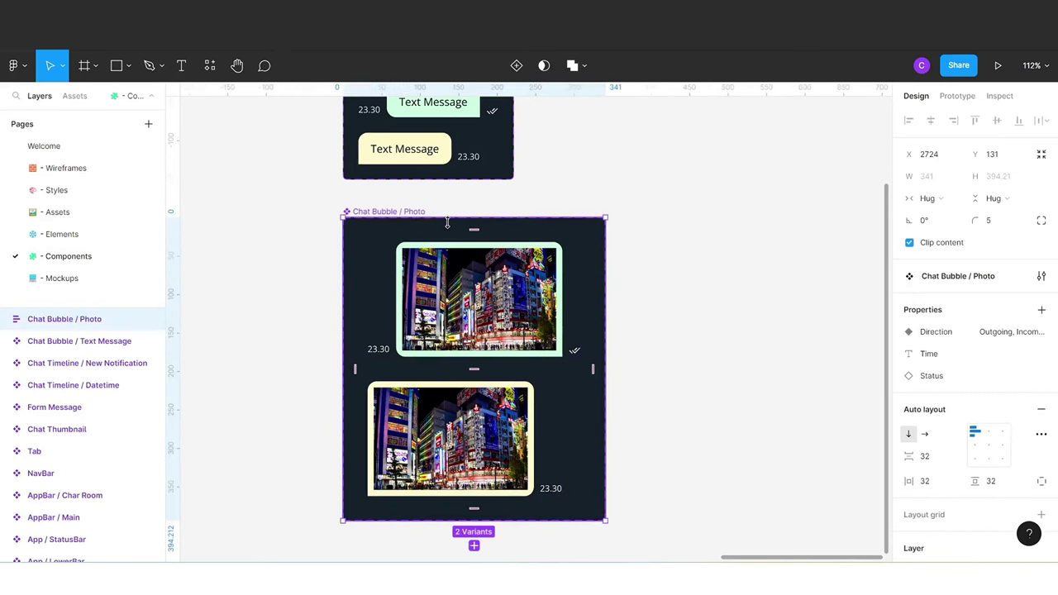
ctrl+scroll(628, 278, down, 5)
ctrl+scroll(687, 259, down, 2)
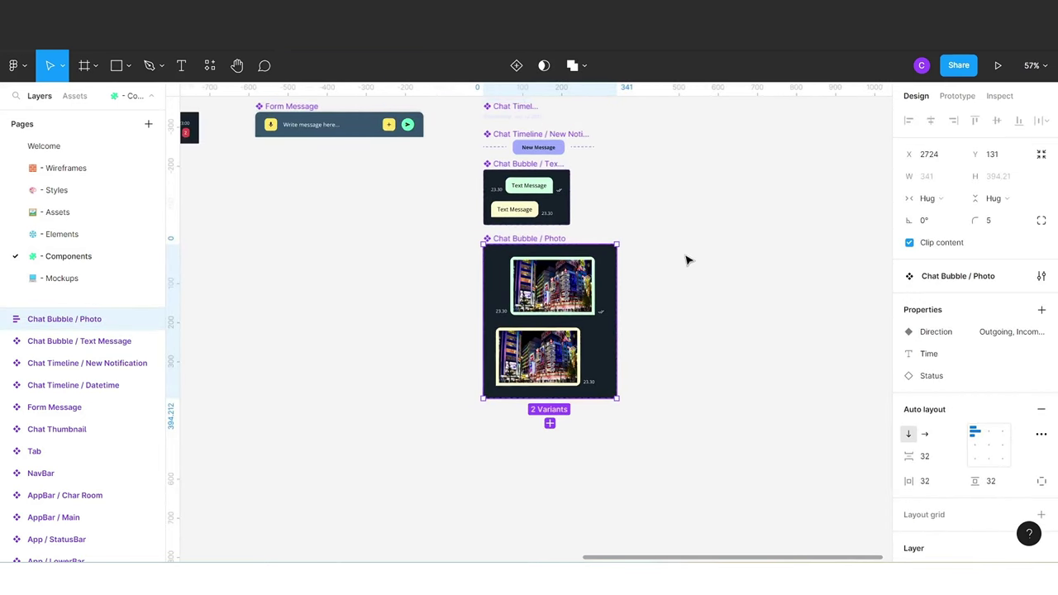
scroll(687, 275, right, 1)
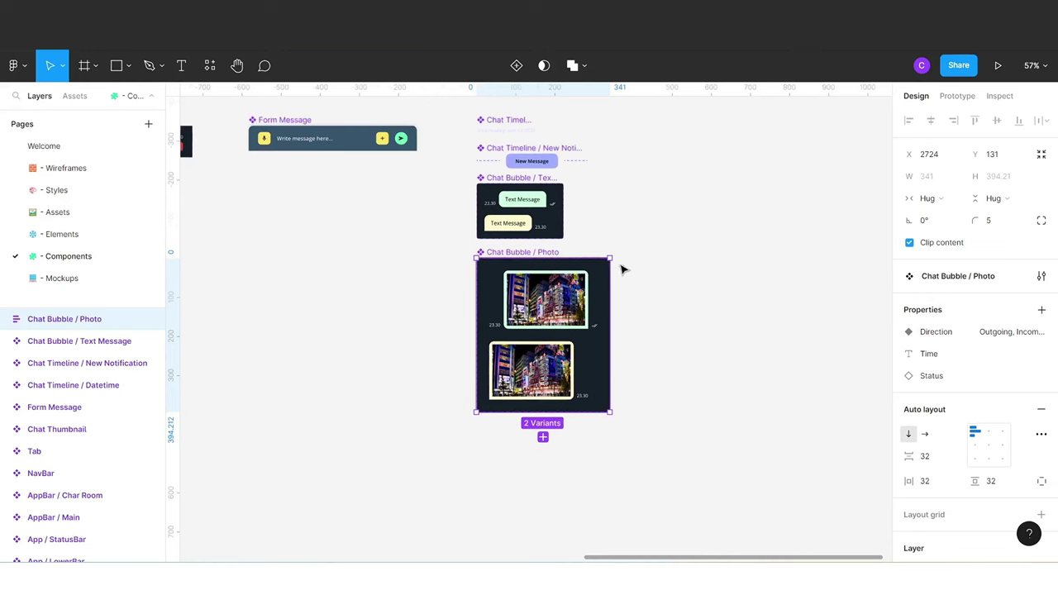
click(727, 298)
key(ctrl+v)
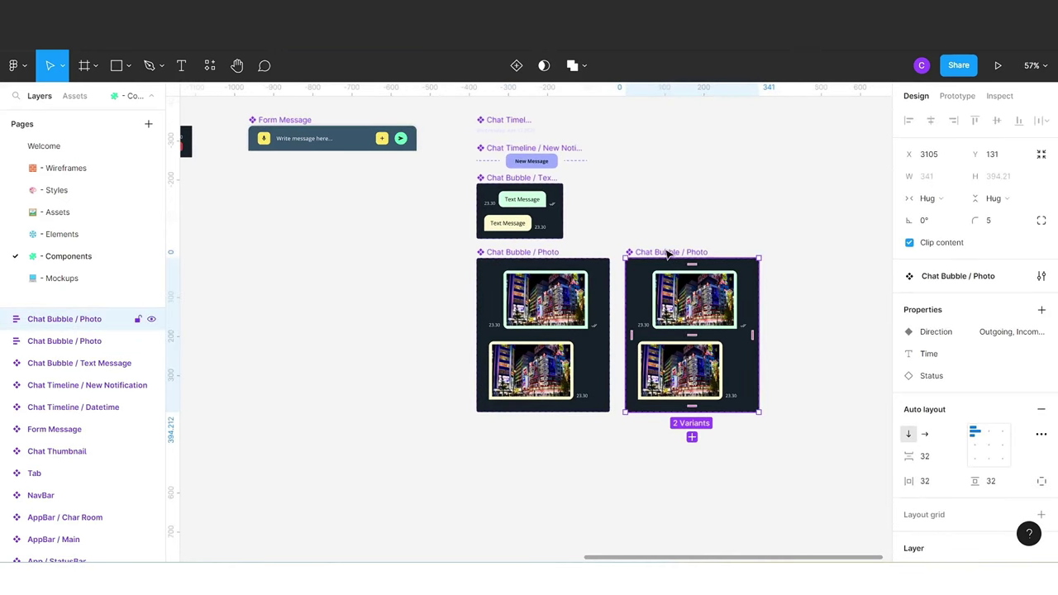
mouse_move(668, 255)
mouse_down()
mouse_move(514, 484)
mouse_move(518, 436)
mouse_up()
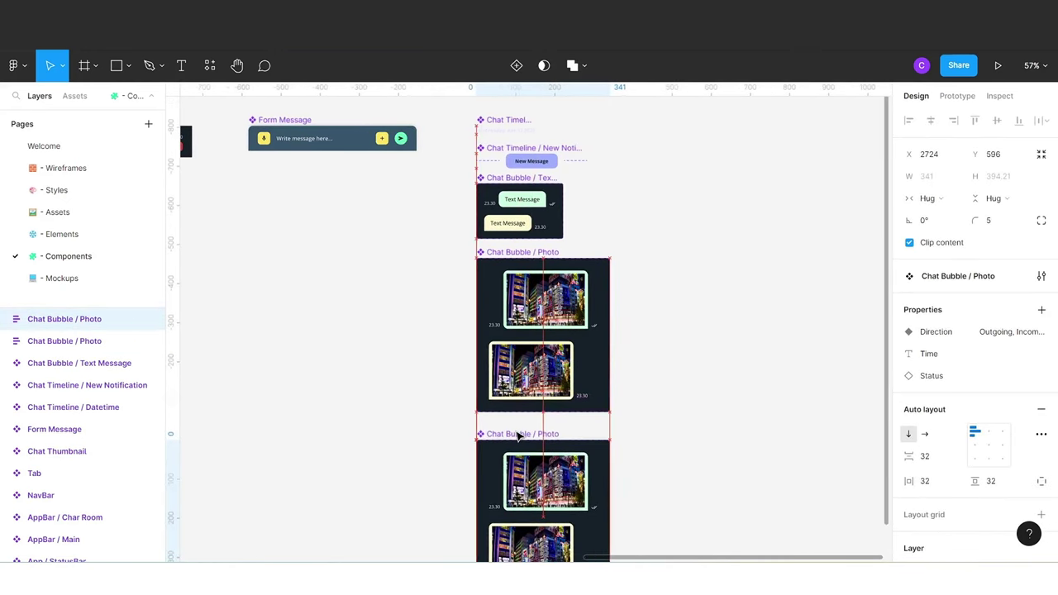
Begin renaming the copied set to Chat Bubble / Voice.
scroll(604, 445, up, 2)
scroll(608, 445, down, 2)
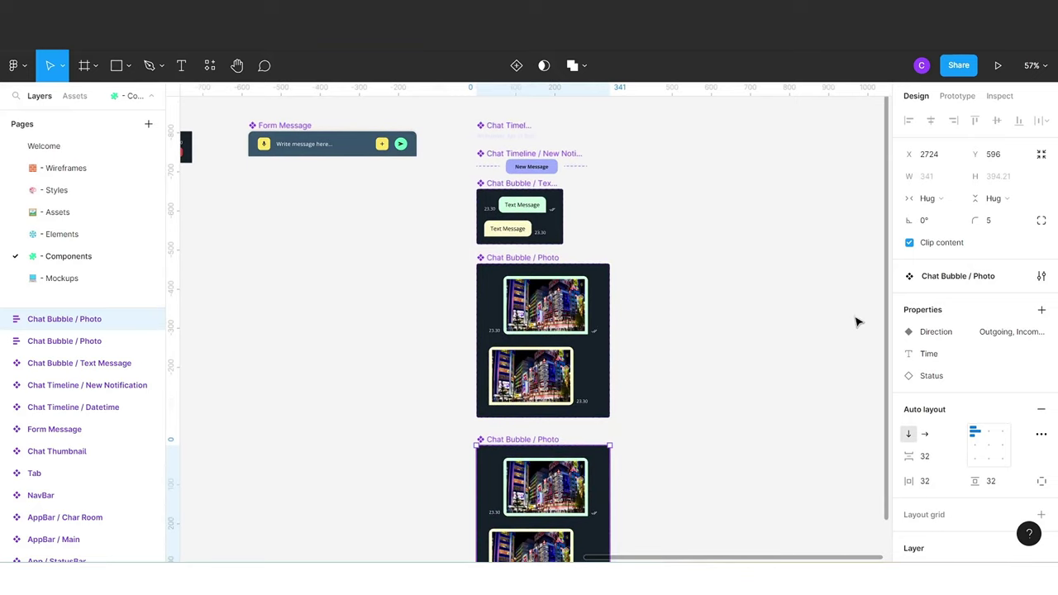
scroll(876, 413, down, 3)
scroll(617, 422, down, 1)
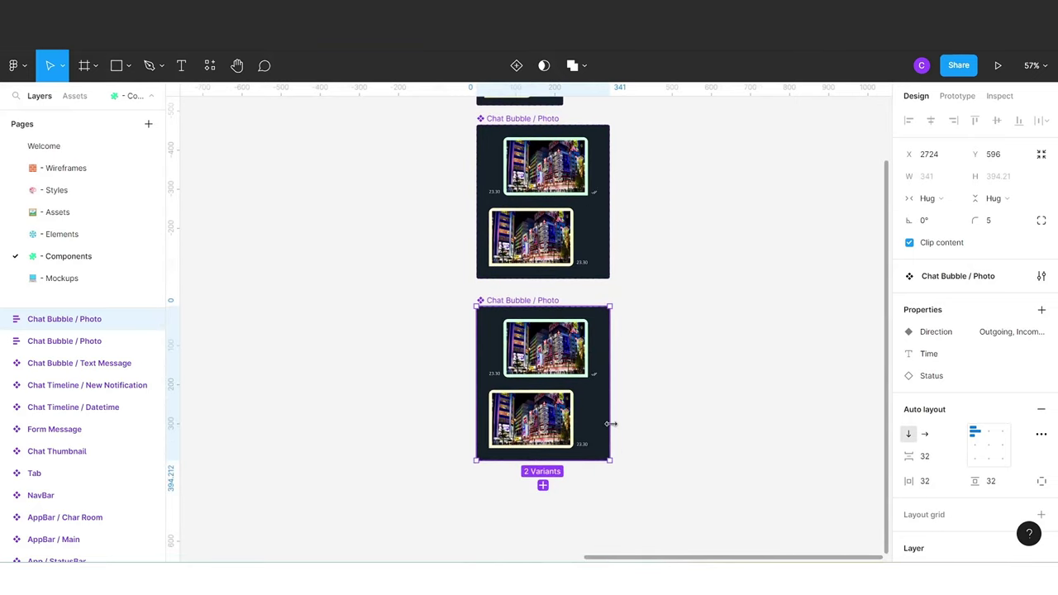
ctrl+scroll(612, 425, up, 1)
ctrl+scroll(612, 424, up, 2)
ctrl+scroll(612, 424, up, 3)
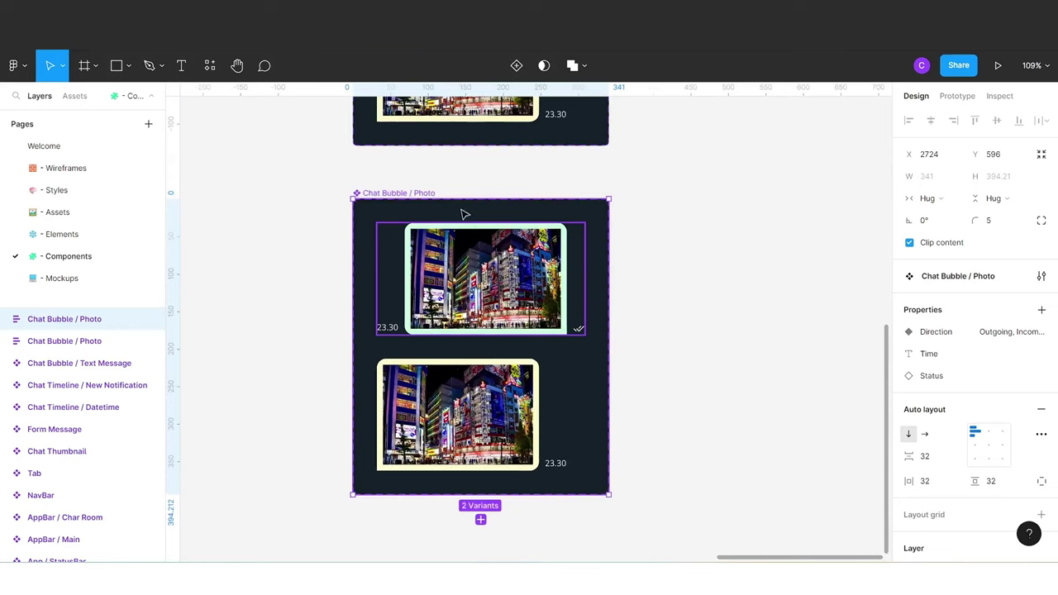
double_click(422, 193)
click(428, 192)
text(Voice)
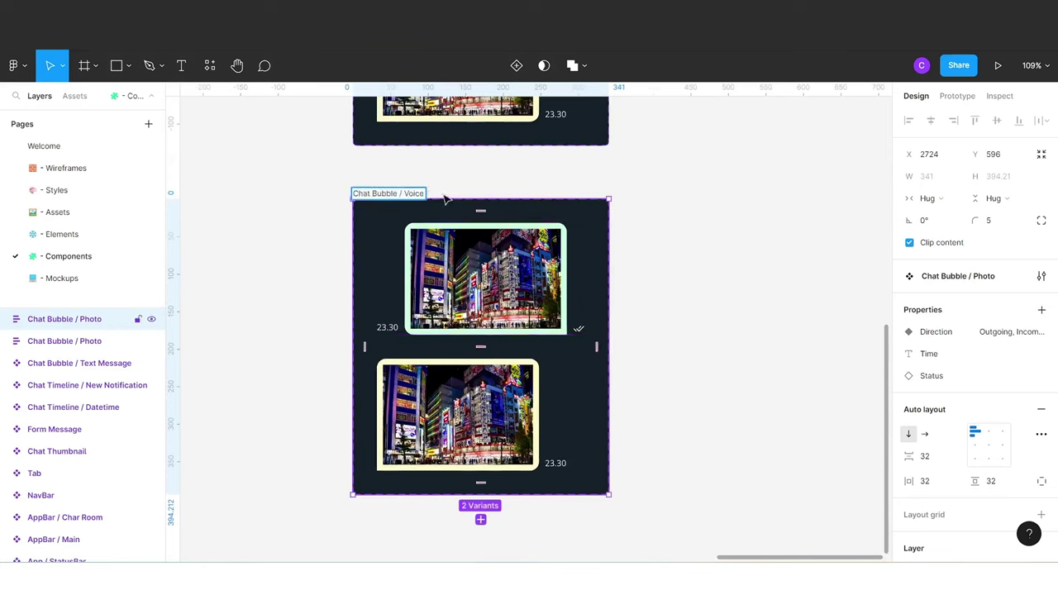
Confirm the Chat Bubble / Voice name and place the play_circle icon beside it.
click(734, 274)
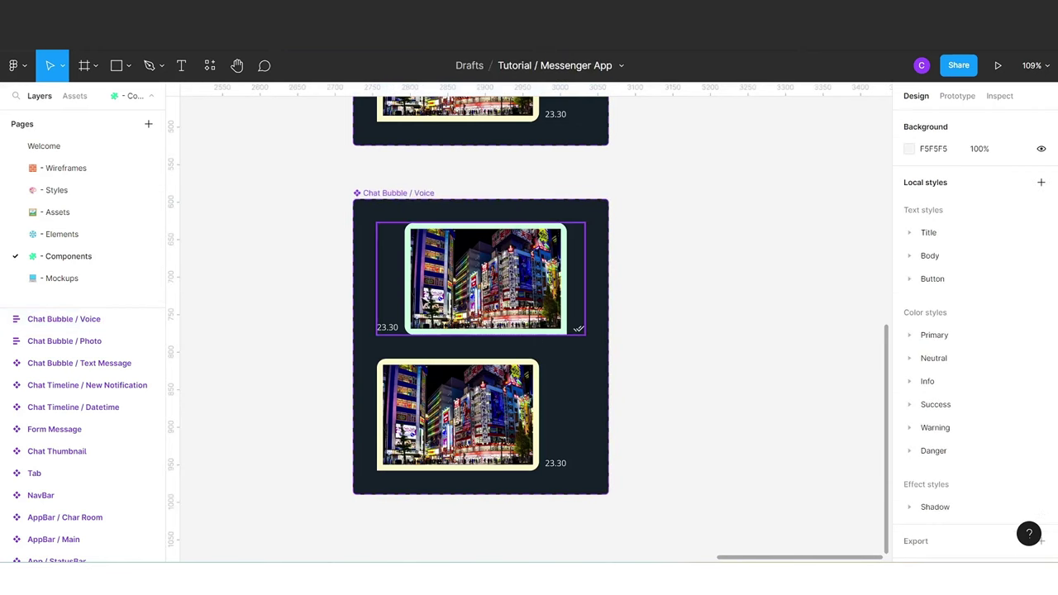
click(74, 96)
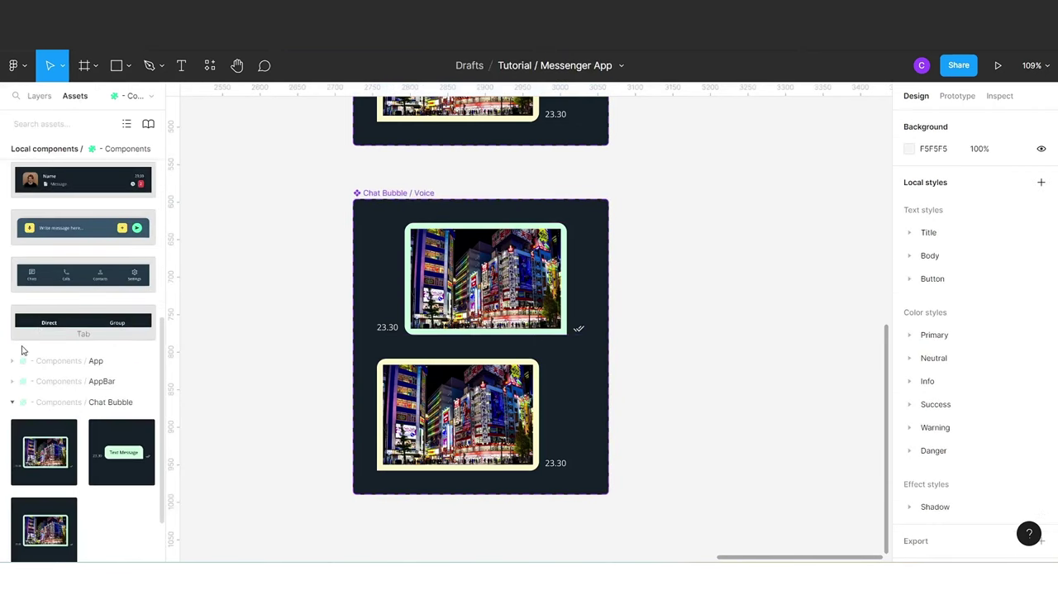
click(12, 403)
click(12, 239)
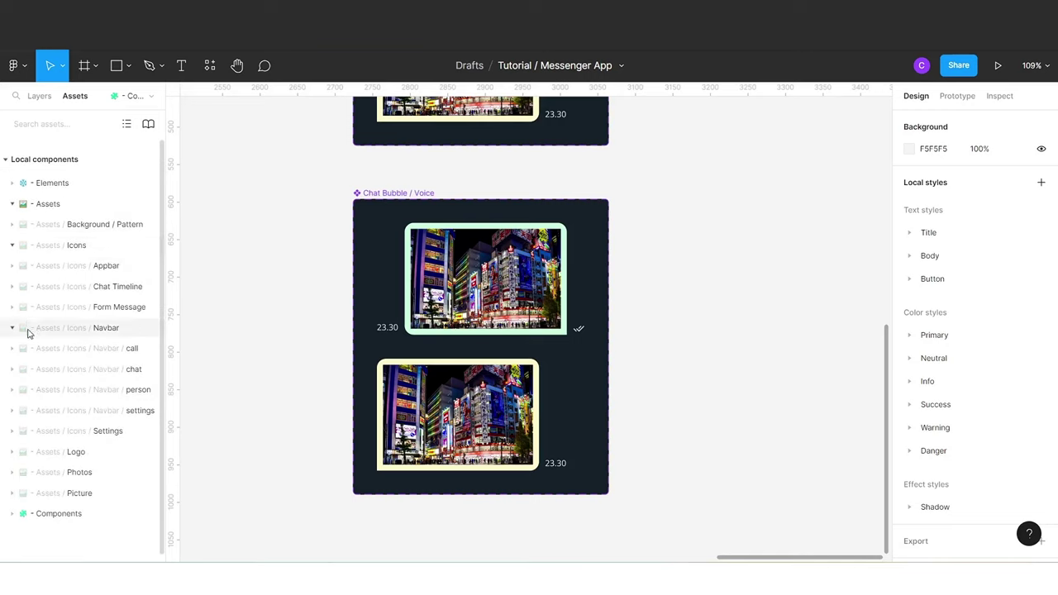
click(12, 287)
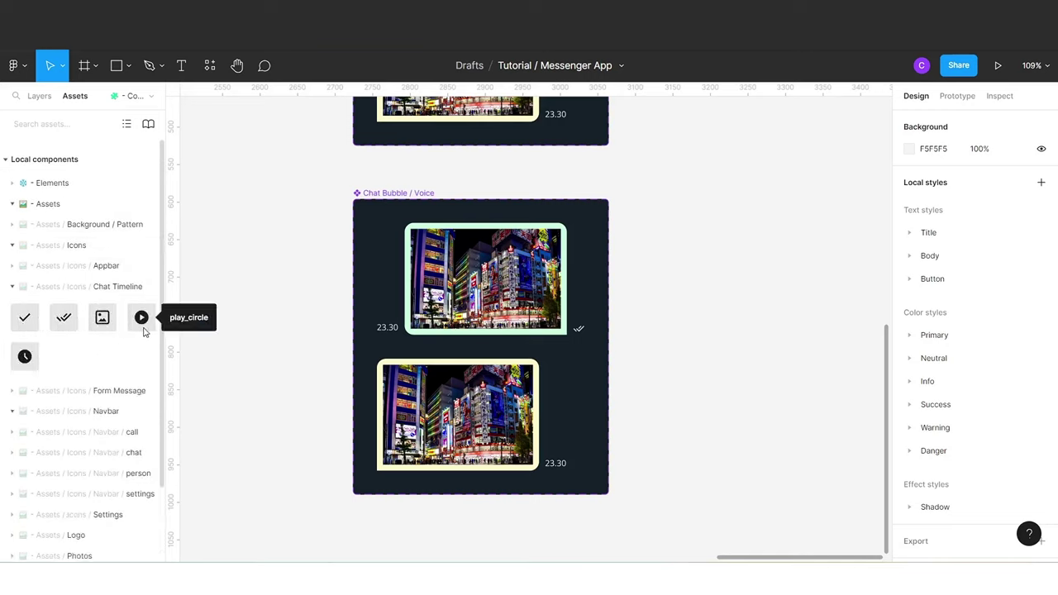
drag(142, 325, 332, 325)
drag(757, 324, 763, 324)
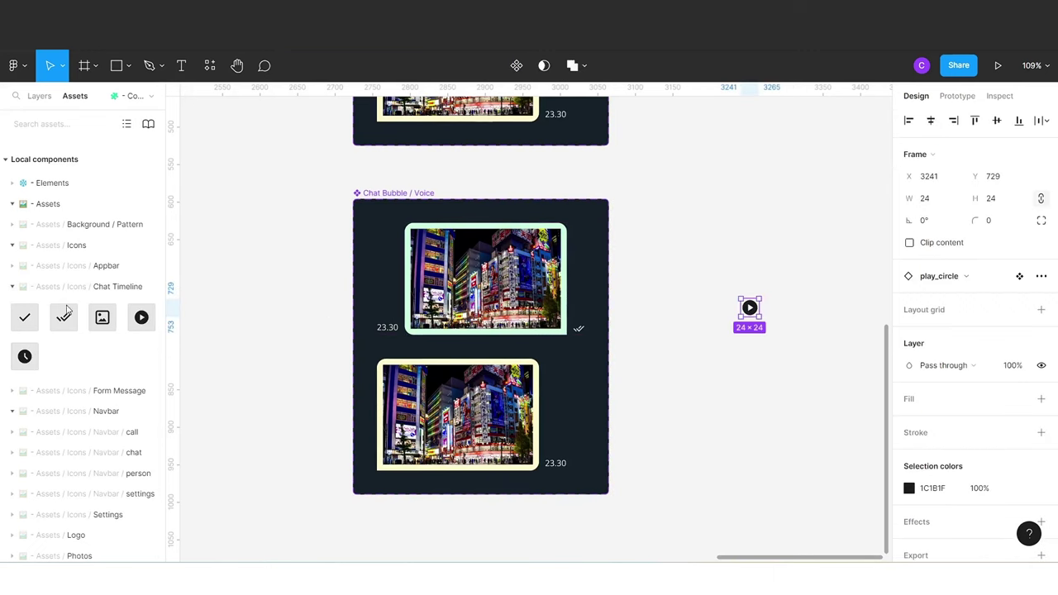
click(13, 287)
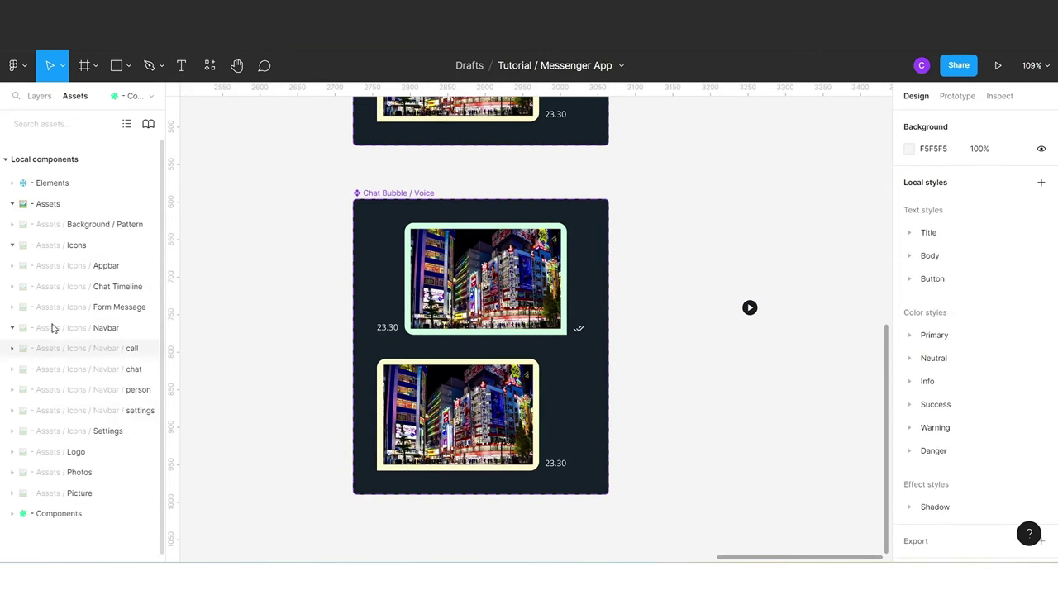
Place the Picture / Audio Spectrum waveform below the play icon.
click(12, 205)
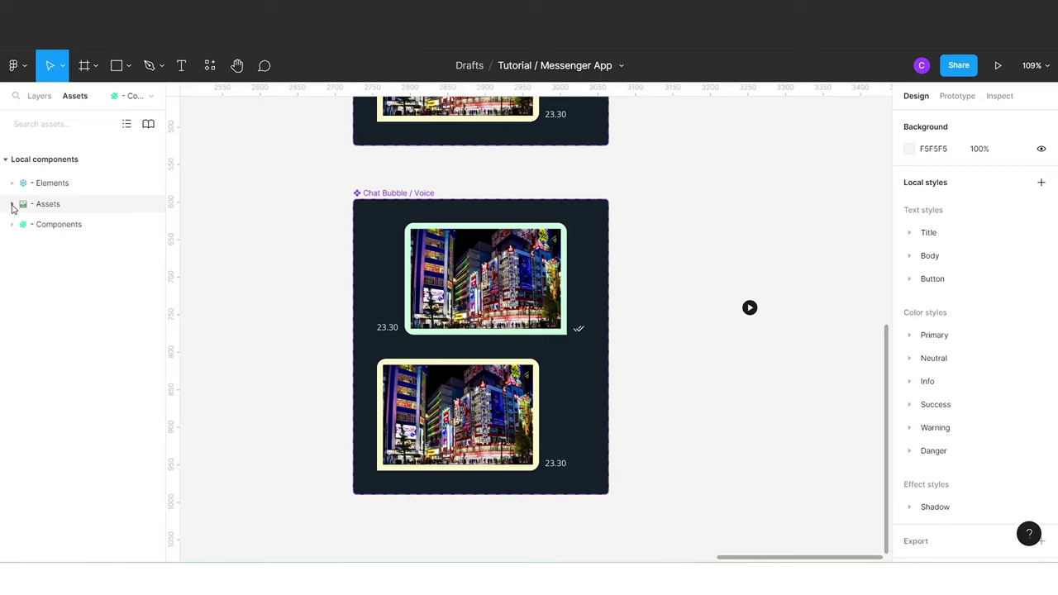
click(12, 205)
click(12, 493)
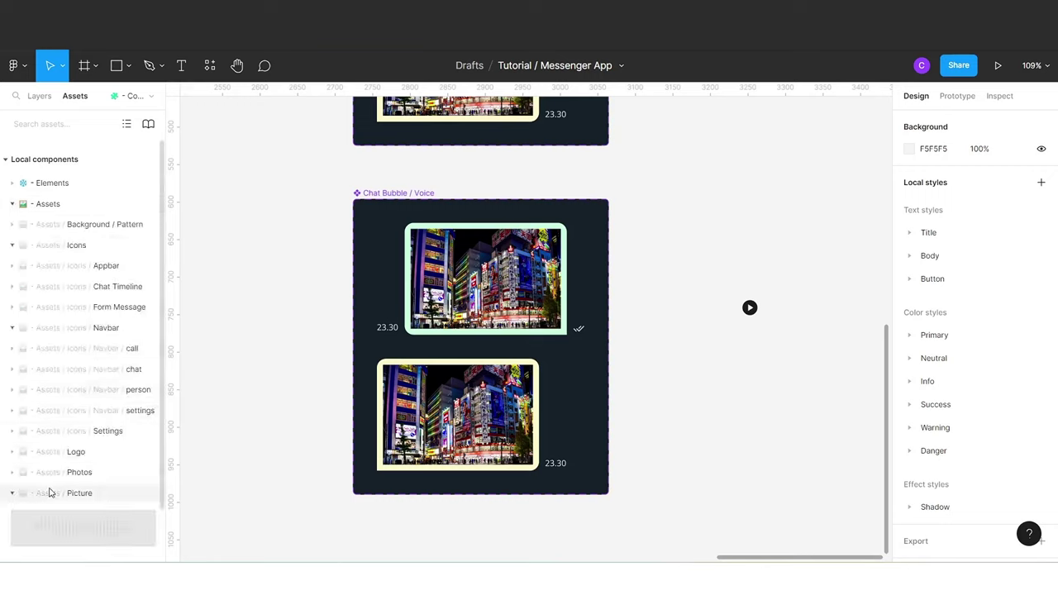
scroll(77, 472, down, 2)
drag(72, 463, 761, 372)
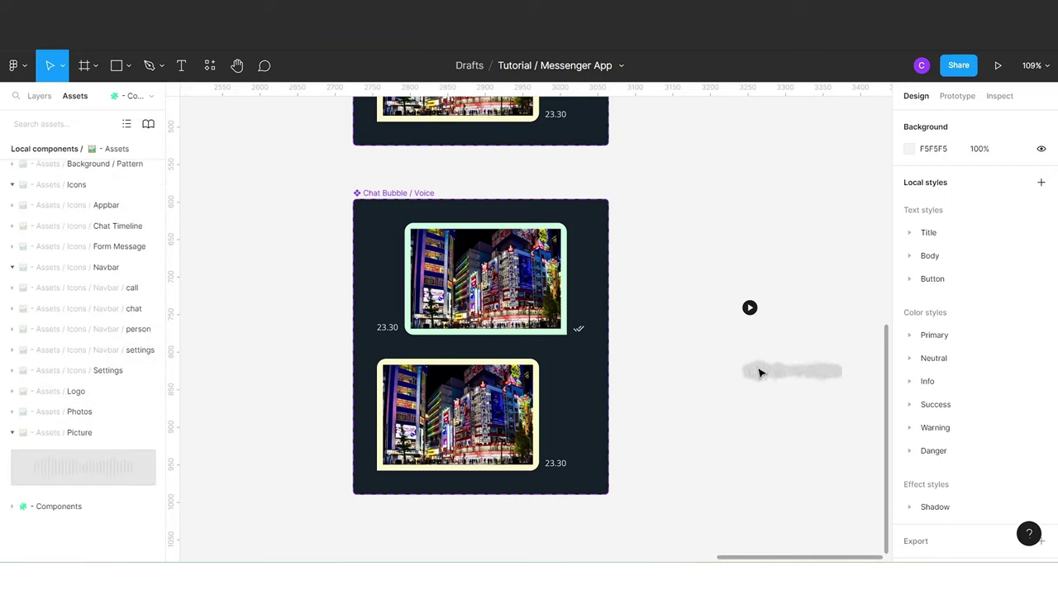
click(13, 432)
key(Escape)
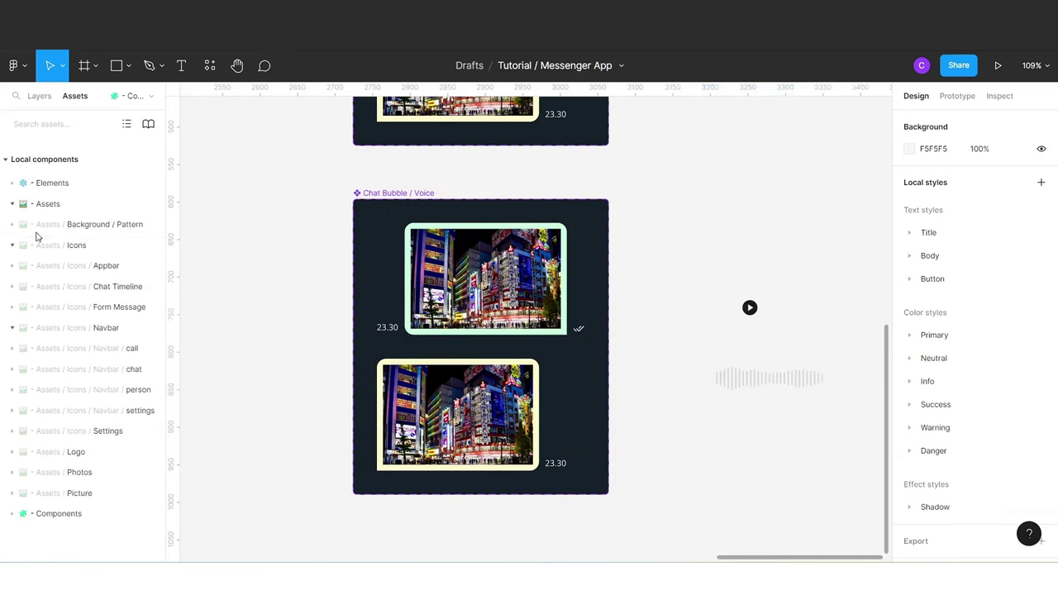
click(39, 95)
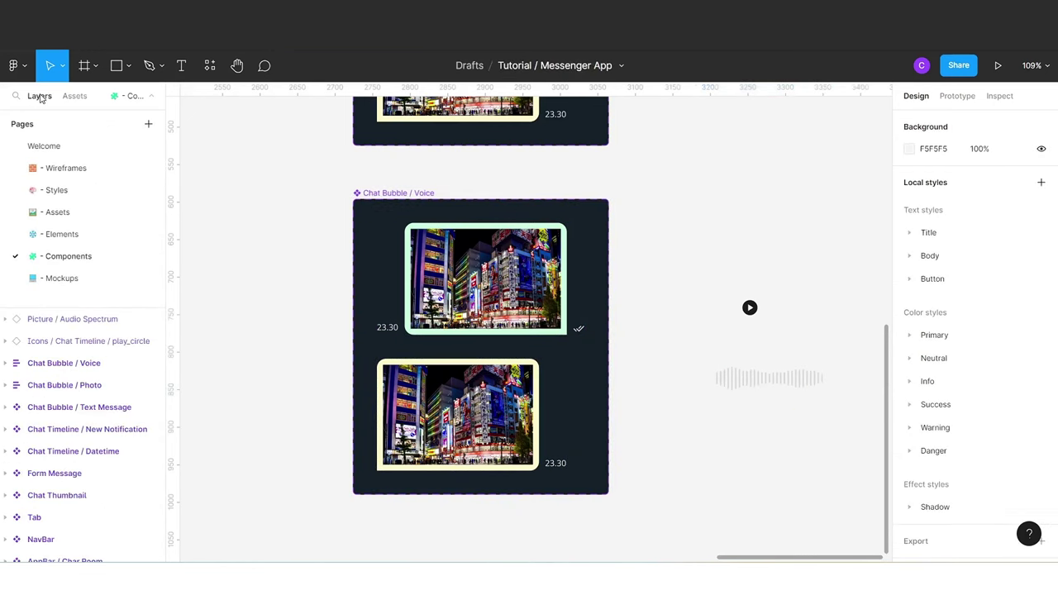
Add a 29s text label below the play icon in Body/Extrasmall/Reguler style.
click(181, 66)
scroll(782, 380, right, 5)
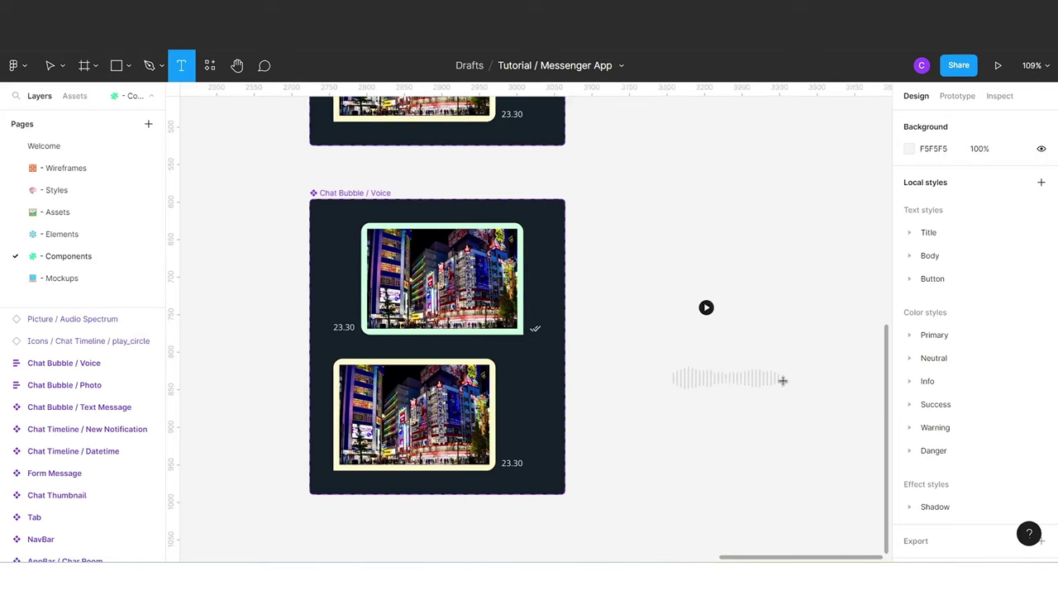
click(581, 318)
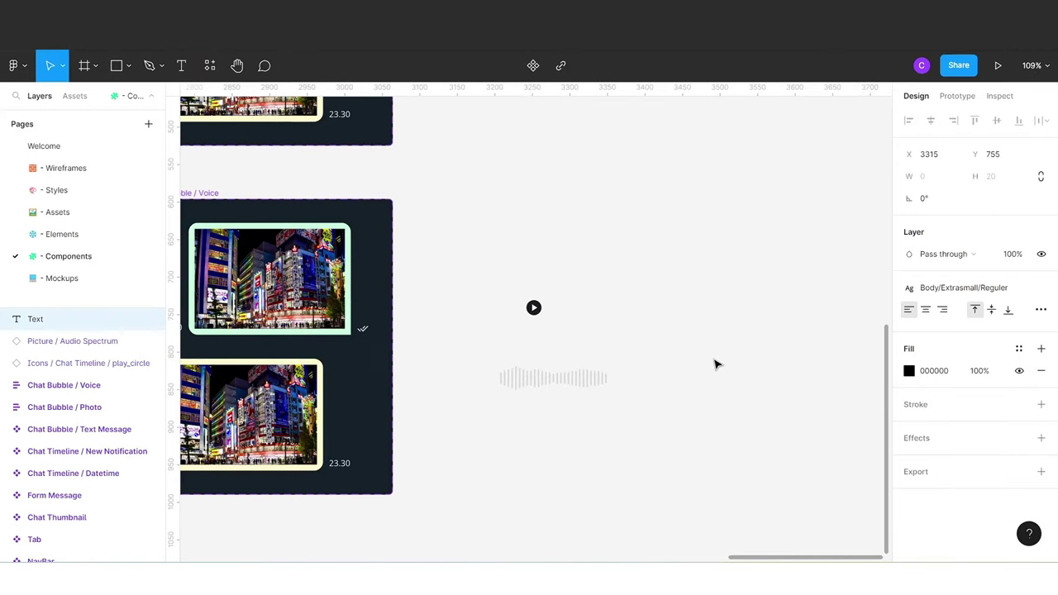
text(29)
key(Escape)
click(994, 289)
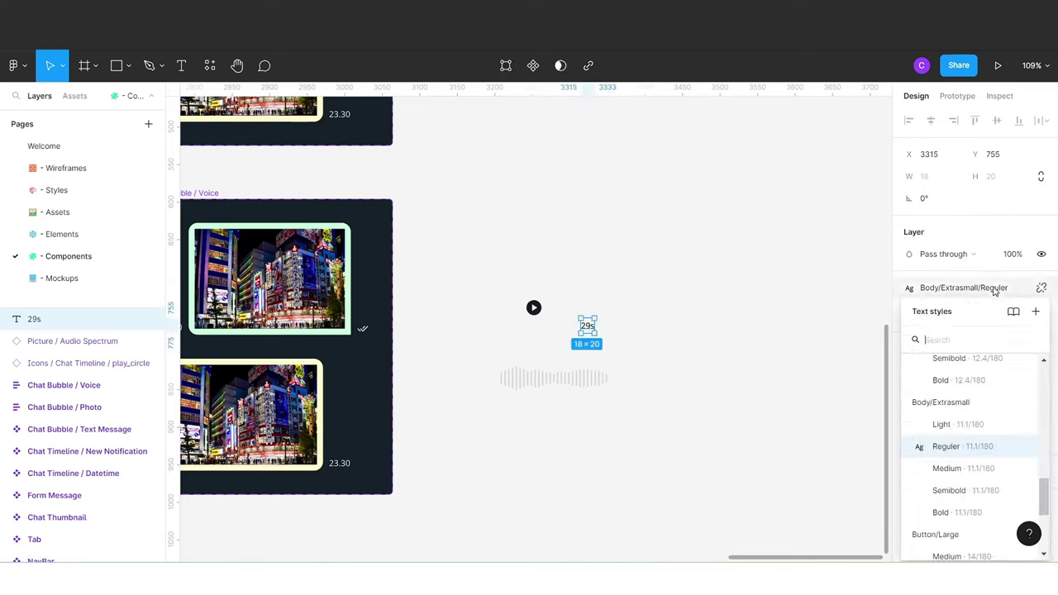
scroll(962, 506, down, 2)
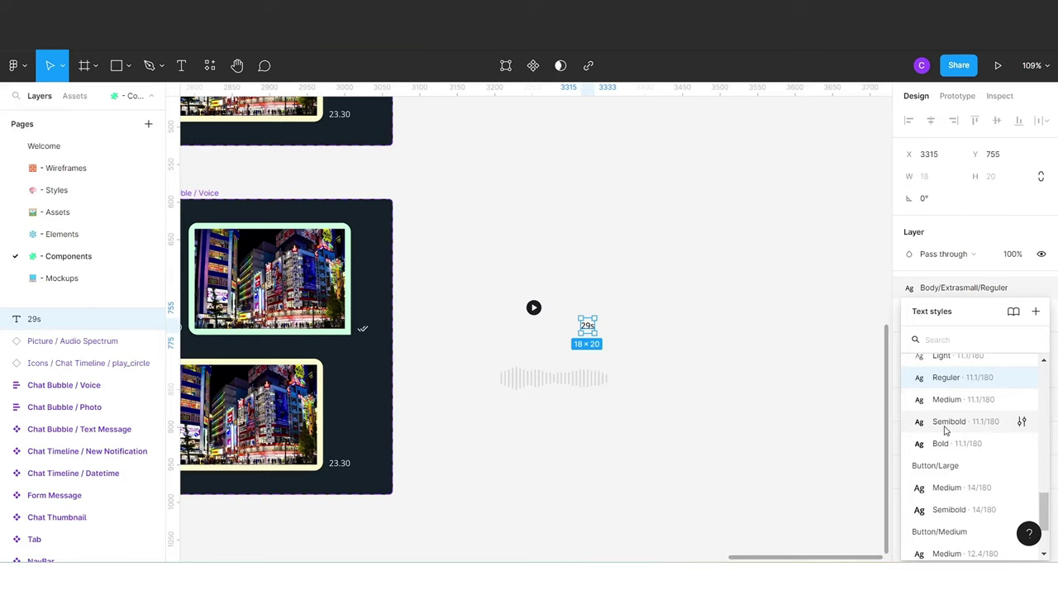
click(945, 360)
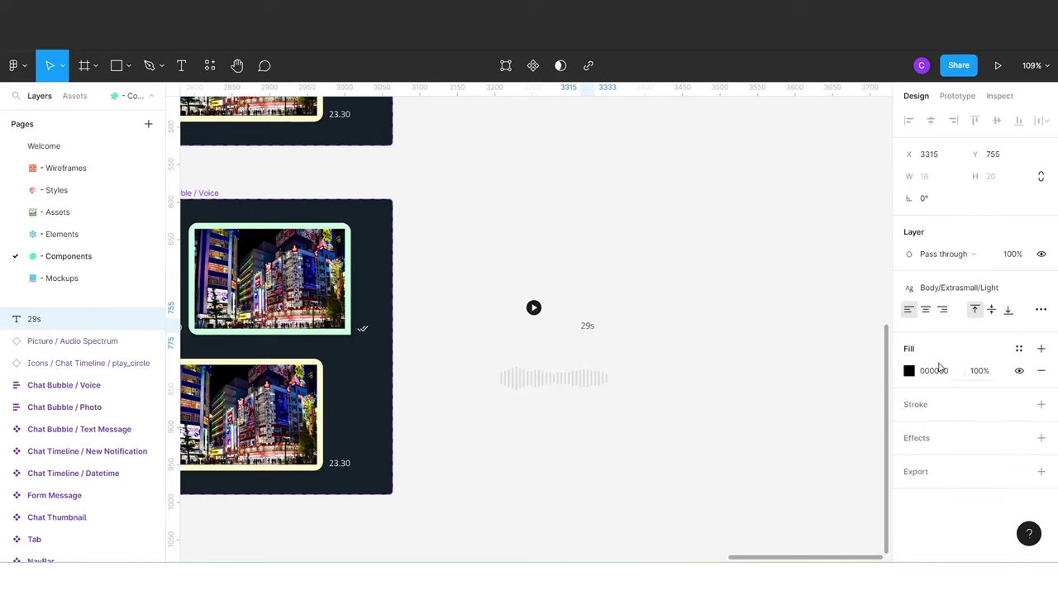
click(966, 298)
click(965, 469)
click(698, 365)
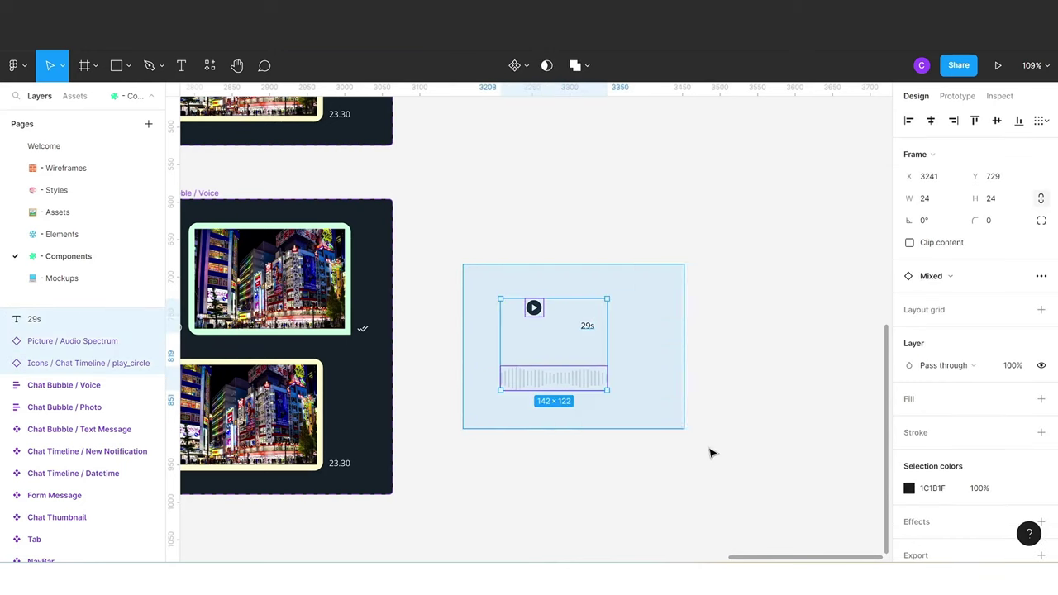
Wrap the play icon, 29s label and waveform in centred horizontal auto layout with 8 gap.
drag(464, 270, 711, 452)
right_click(554, 373)
click(571, 388)
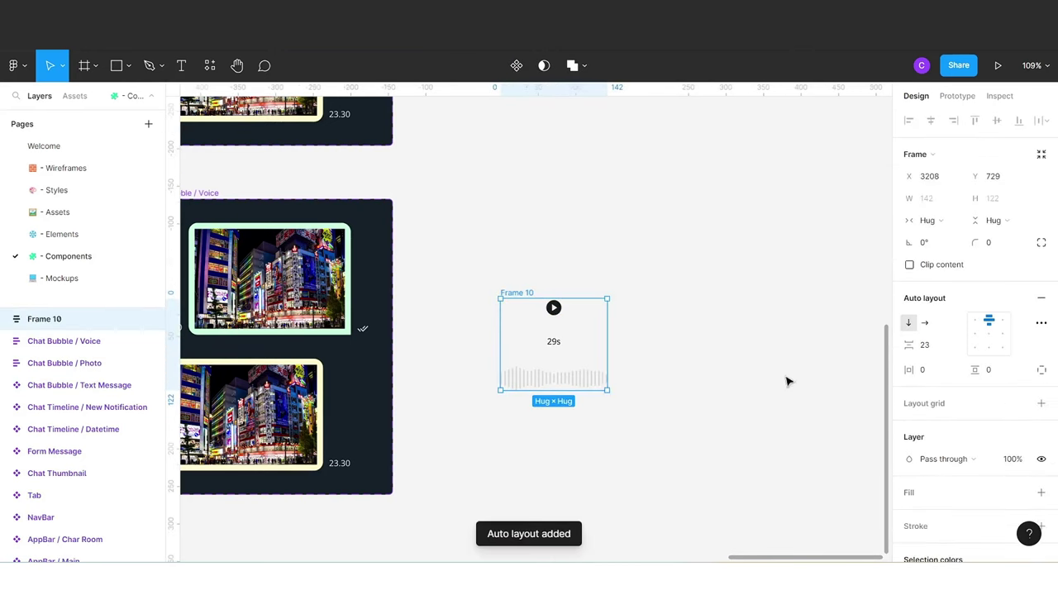
click(924, 322)
click(930, 344)
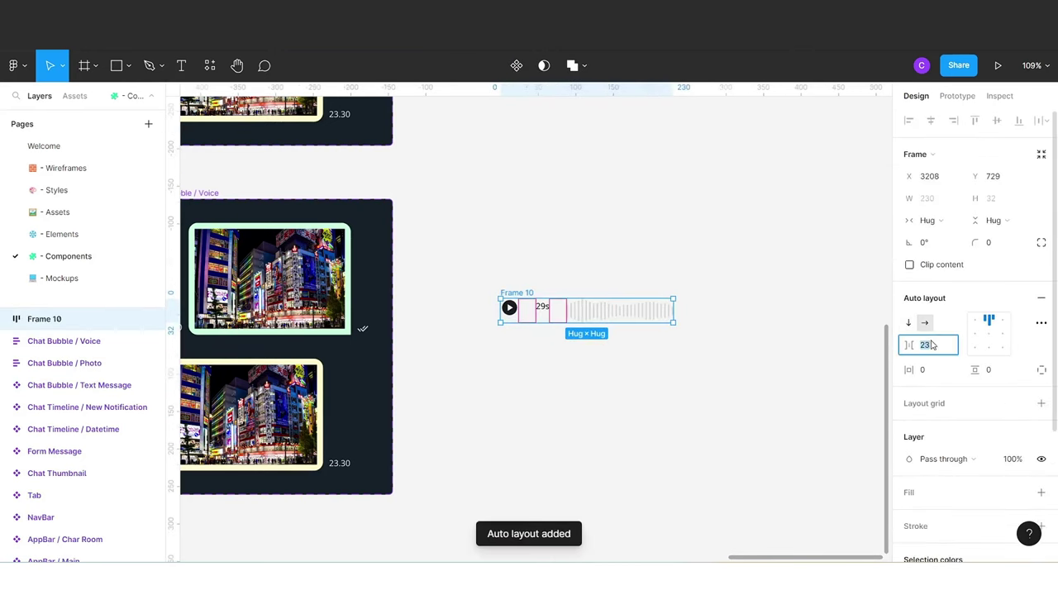
text(8)
key(Tab)
click(992, 331)
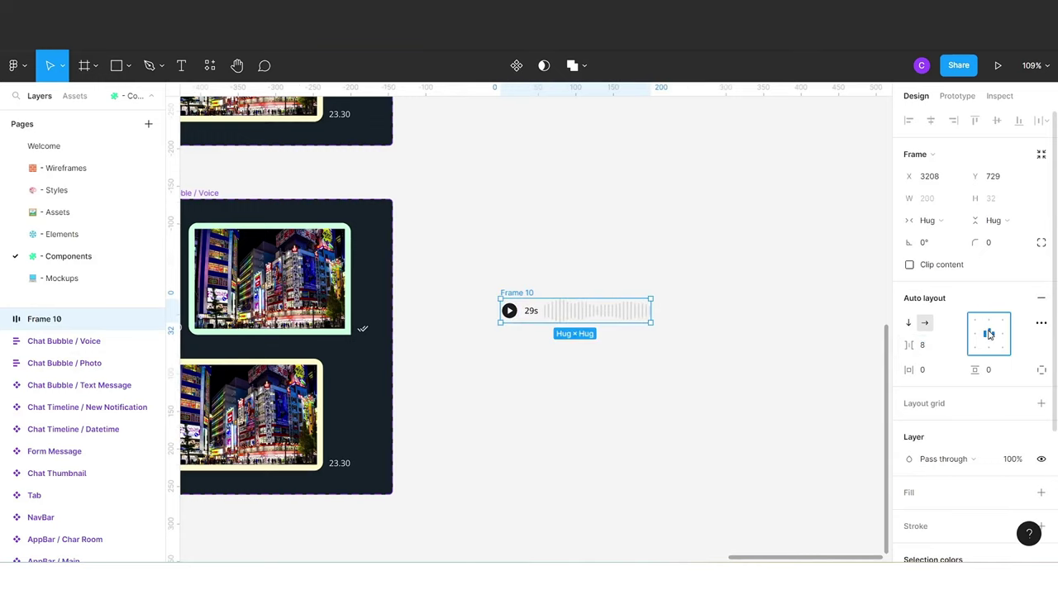
Move the Frame 10 voice row down-left and cut it for pasting.
click(644, 339)
click(515, 294)
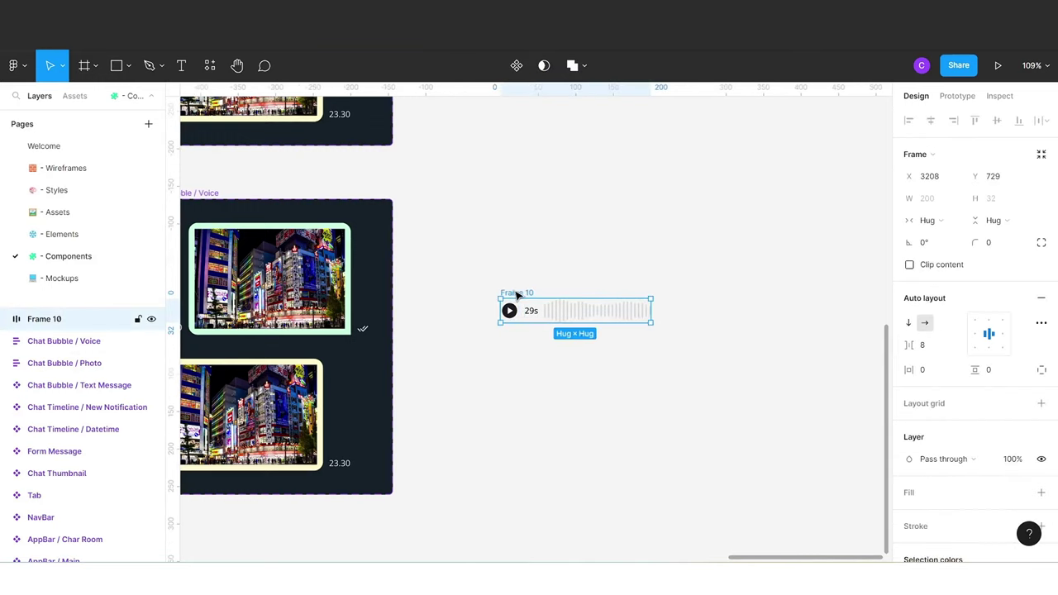
drag(519, 295, 484, 354)
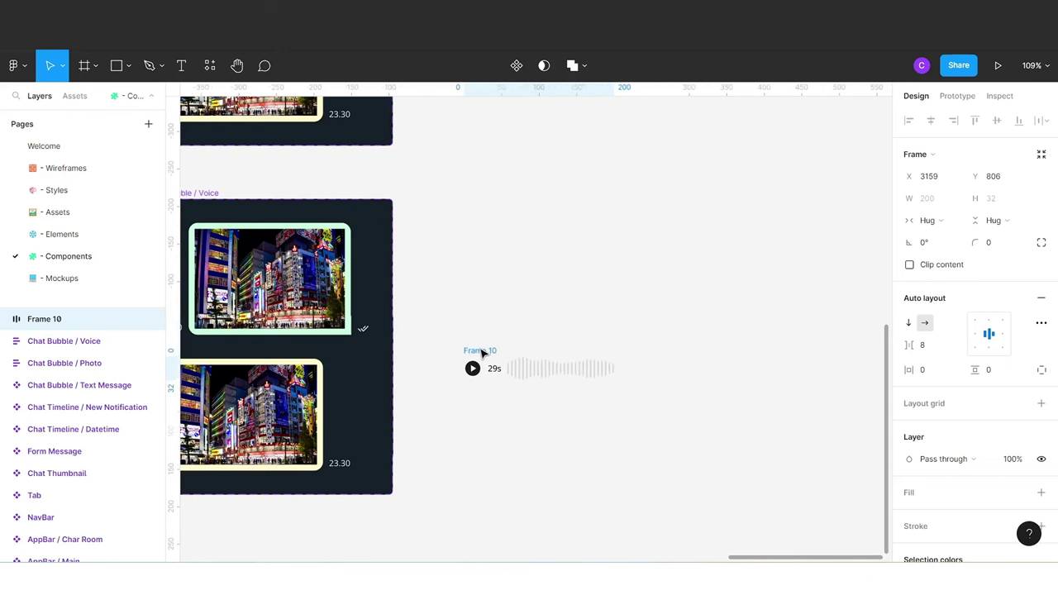
key(Delete)
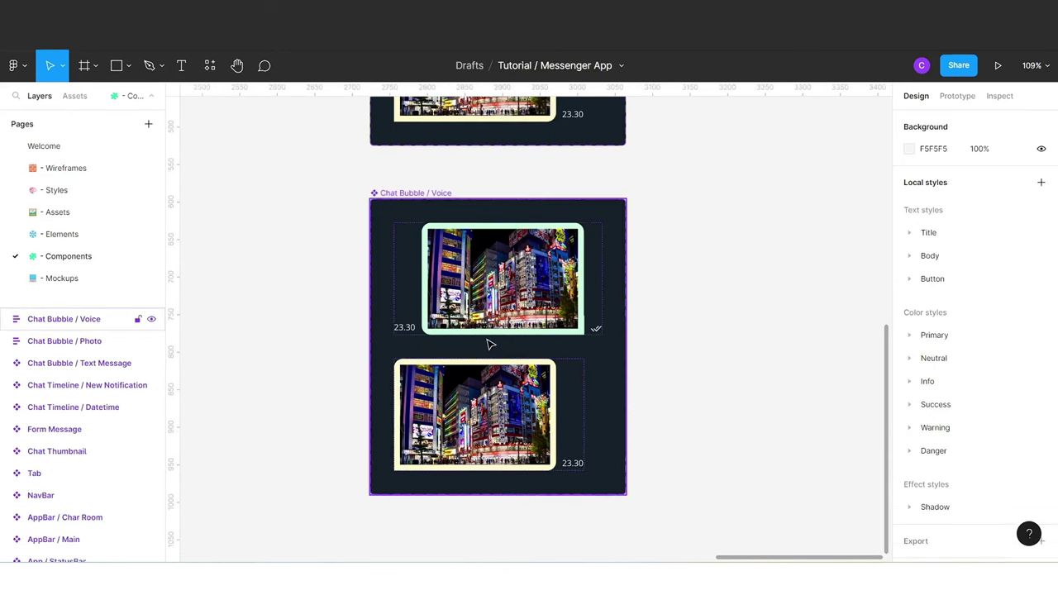
Delete the street photo from Frame 8 in the Outgoing variant.
scroll(484, 352, up, 1)
scroll(485, 348, up, 1)
scroll(488, 344, up, 3)
scroll(472, 339, down, 2)
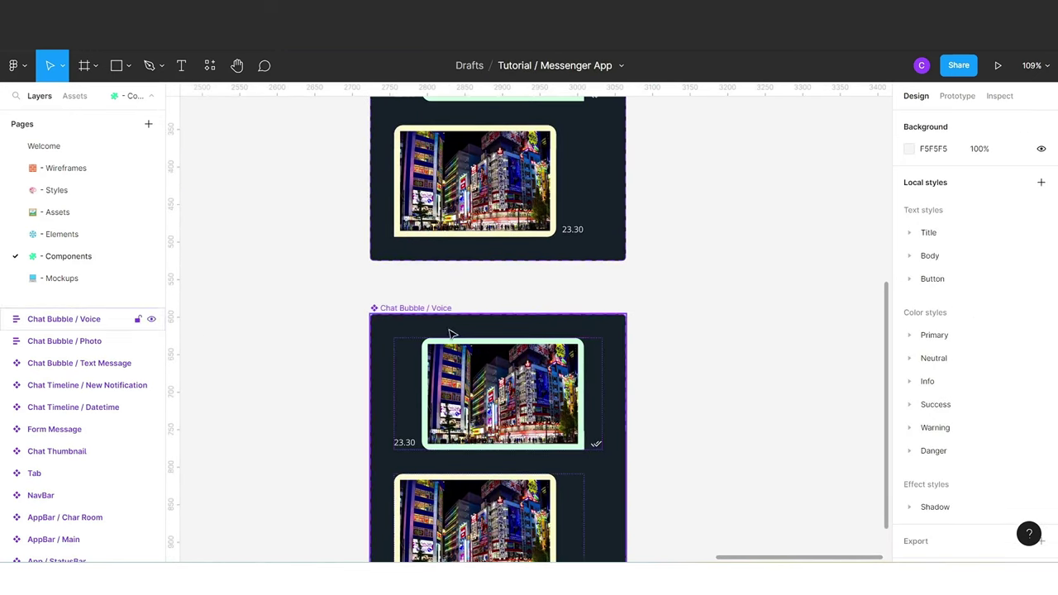
click(433, 345)
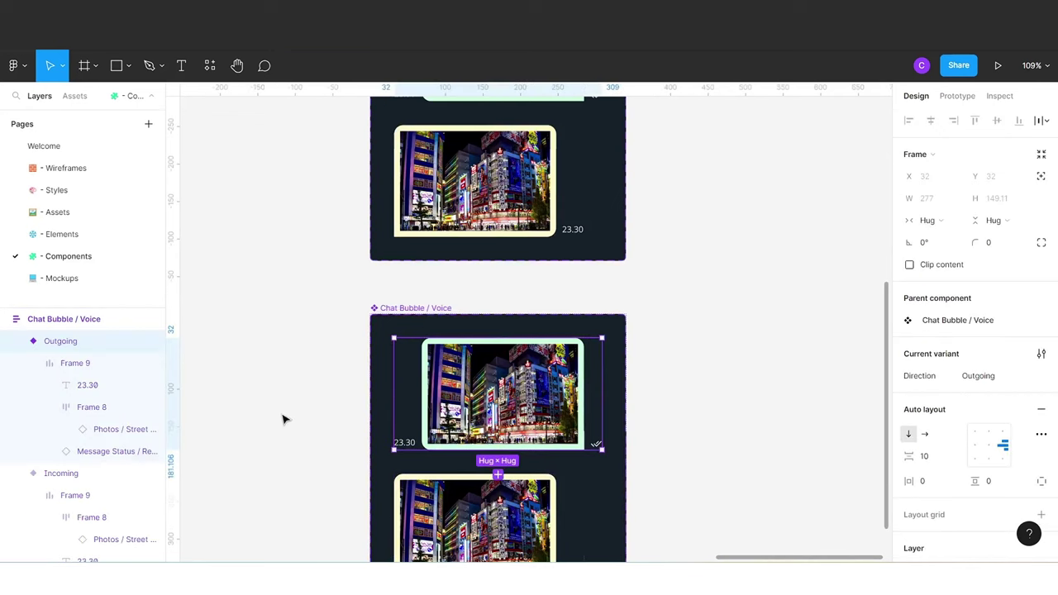
click(16, 341)
click(16, 364)
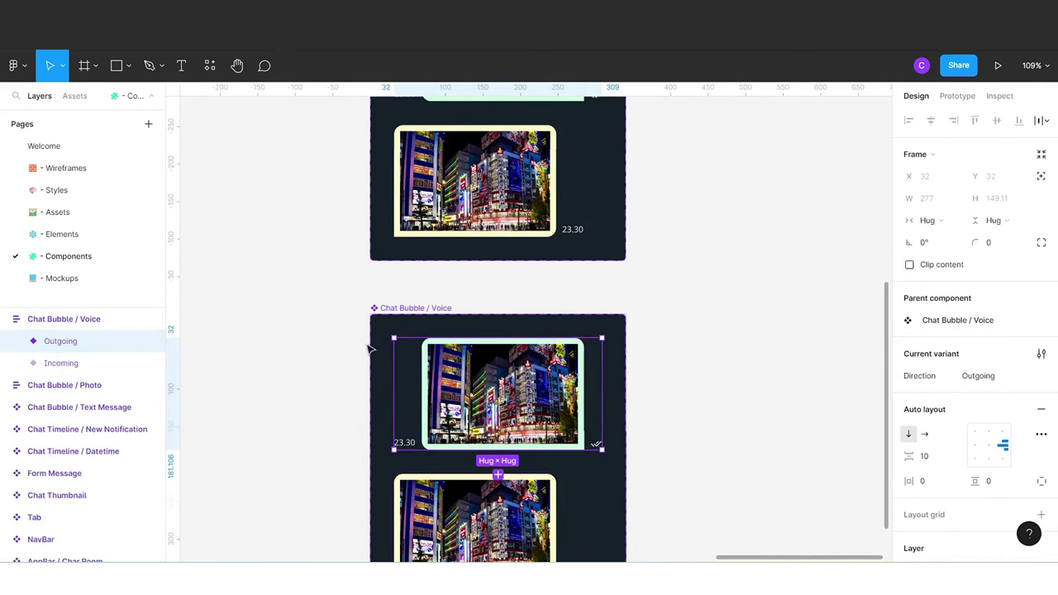
click(412, 307)
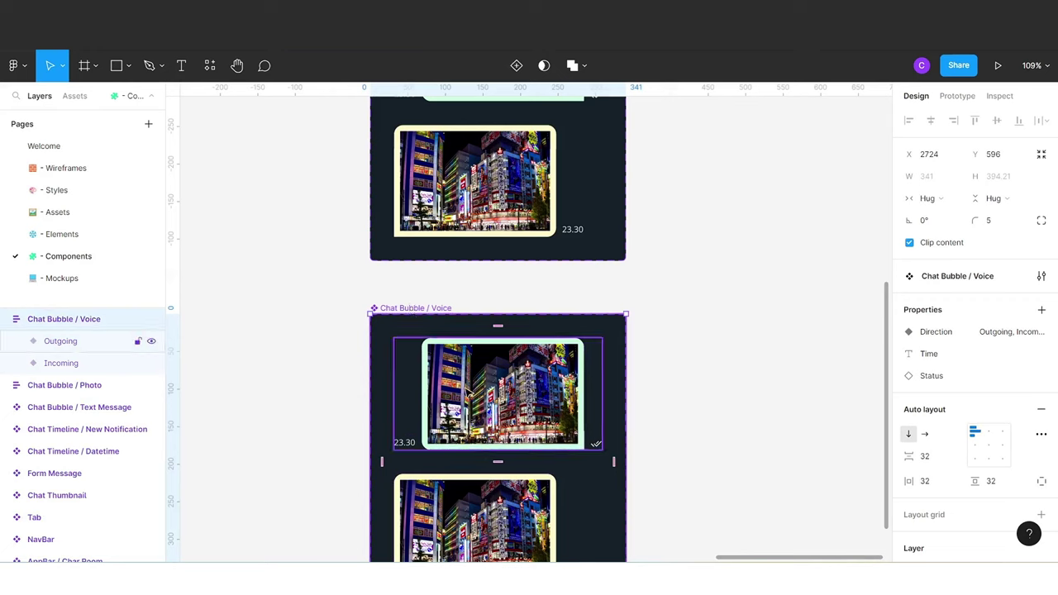
click(75, 340)
click(16, 340)
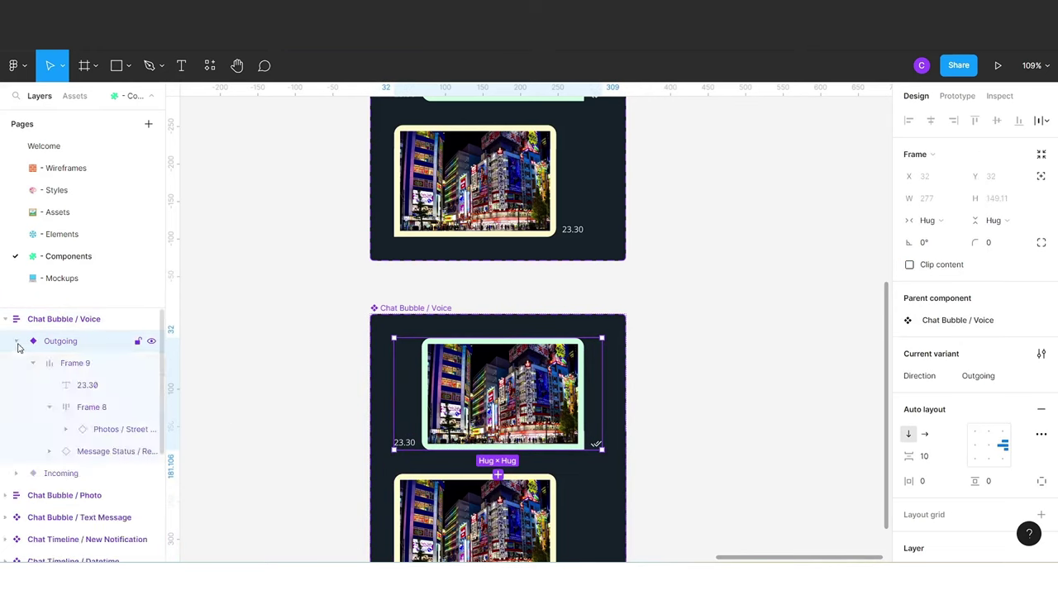
click(33, 363)
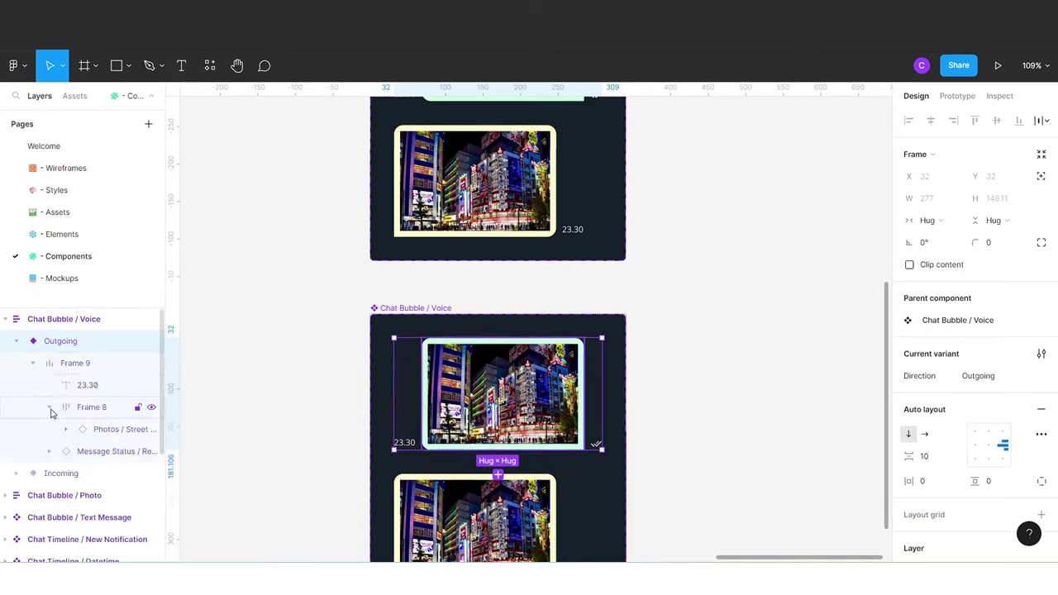
click(86, 409)
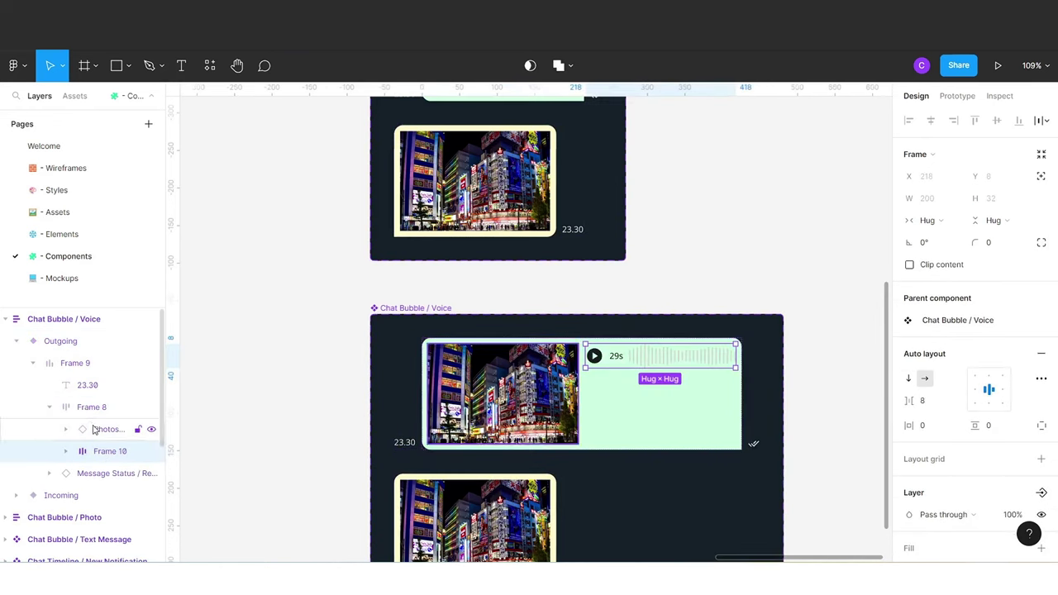
click(97, 431)
key(Delete)
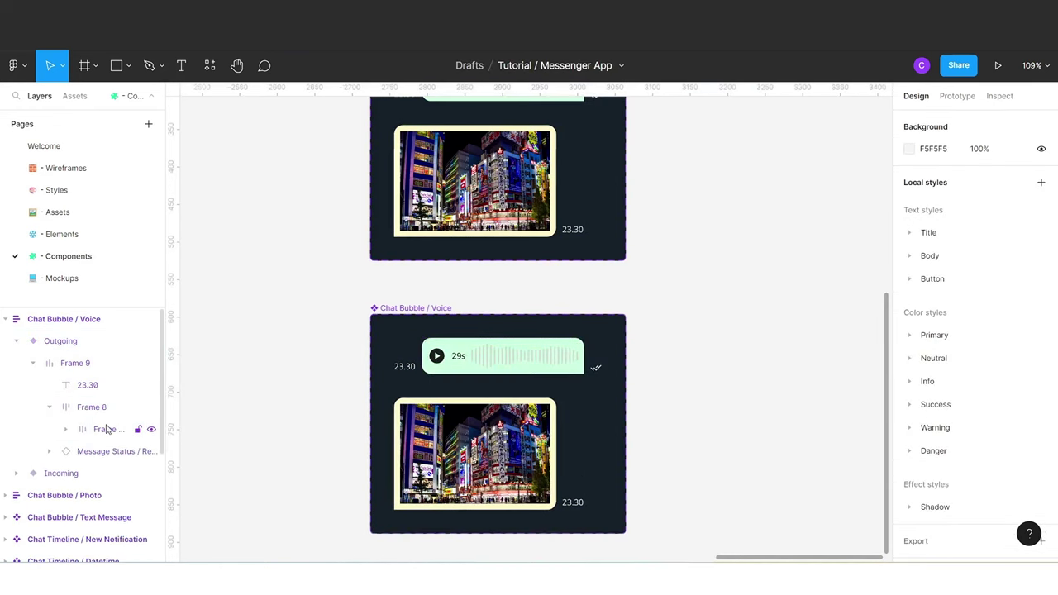
click(48, 411)
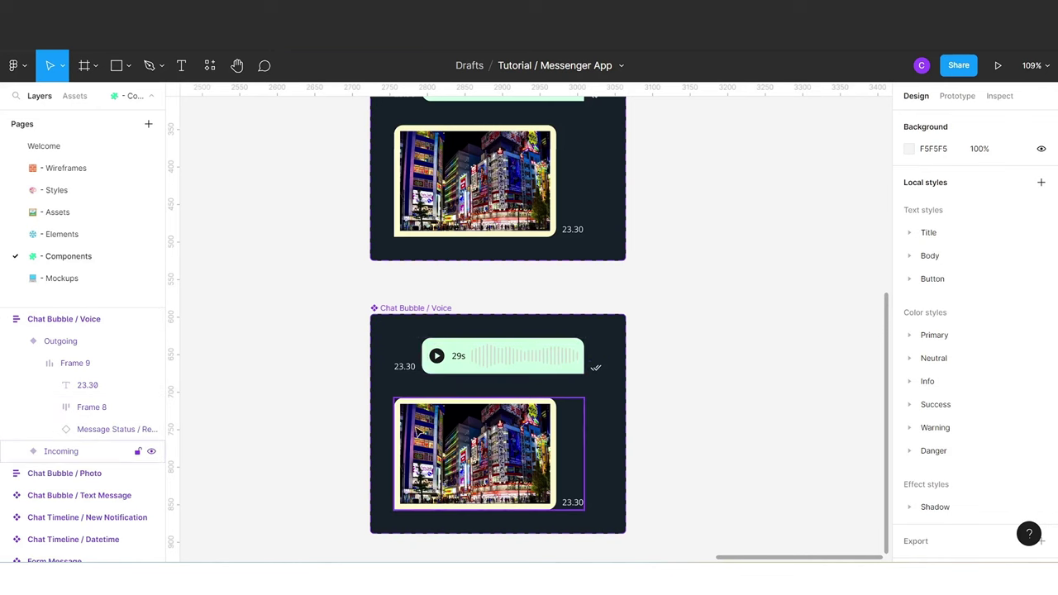
Paste the voice row into the Incoming variant's Frame 8 and delete its photo.
click(29, 451)
click(17, 451)
scroll(89, 455, down, 2)
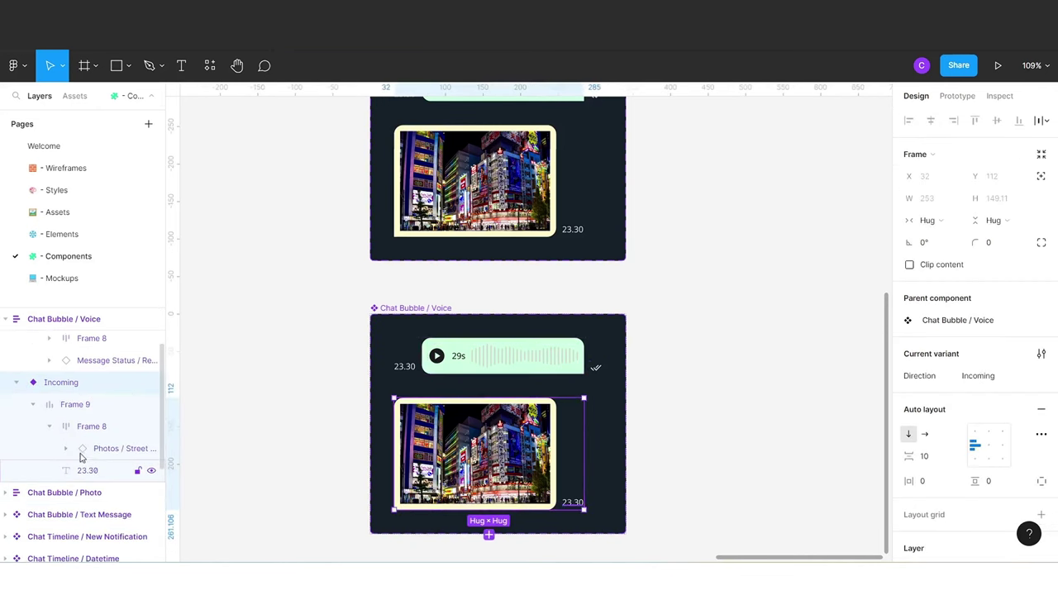
click(91, 428)
key(ctrl+v)
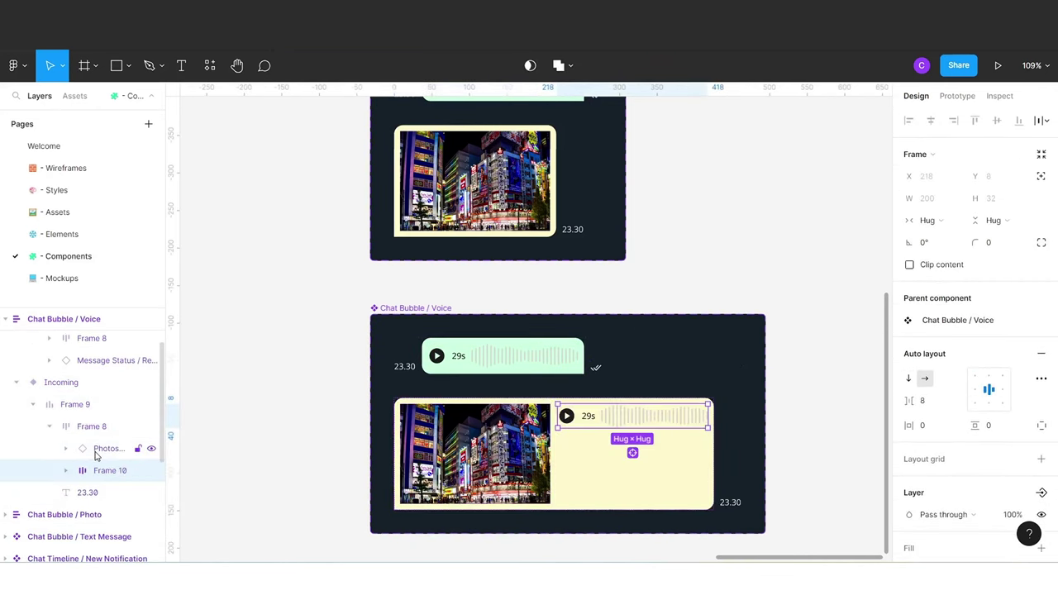
click(95, 448)
key(Delete)
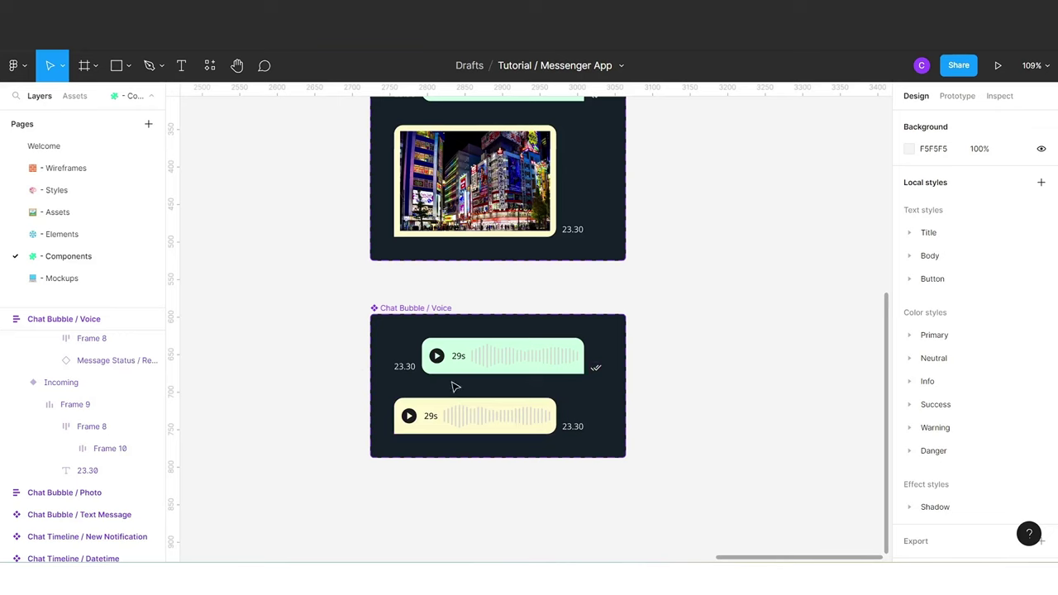
click(23, 386)
Add a Text property named Duration, default 23s, to the Chat Bubble / Voice set.
scroll(16, 397, up, 2)
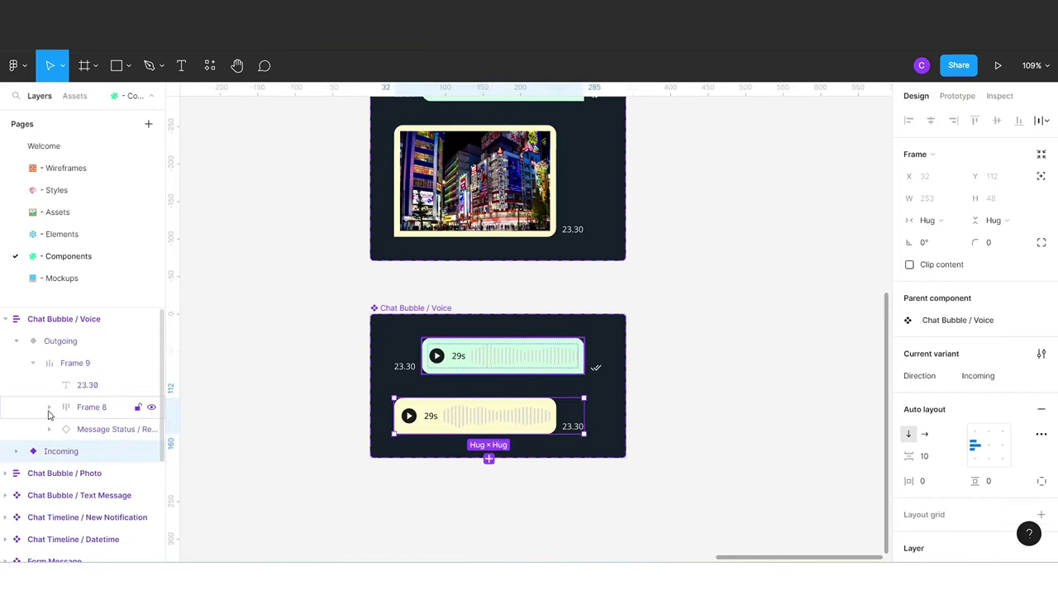
click(15, 341)
click(72, 321)
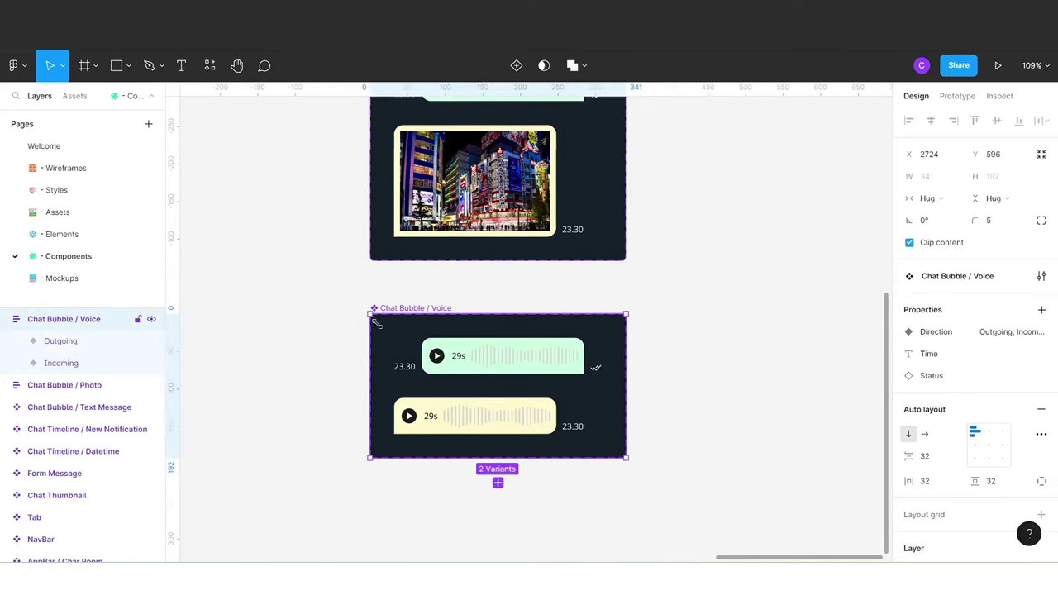
click(1042, 309)
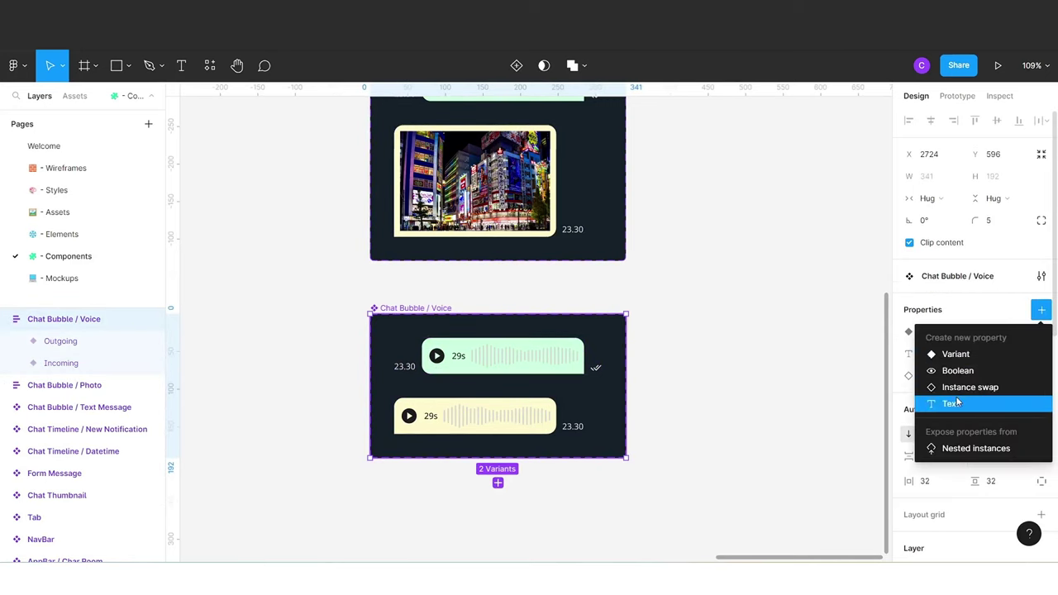
click(952, 404)
text(Duration)
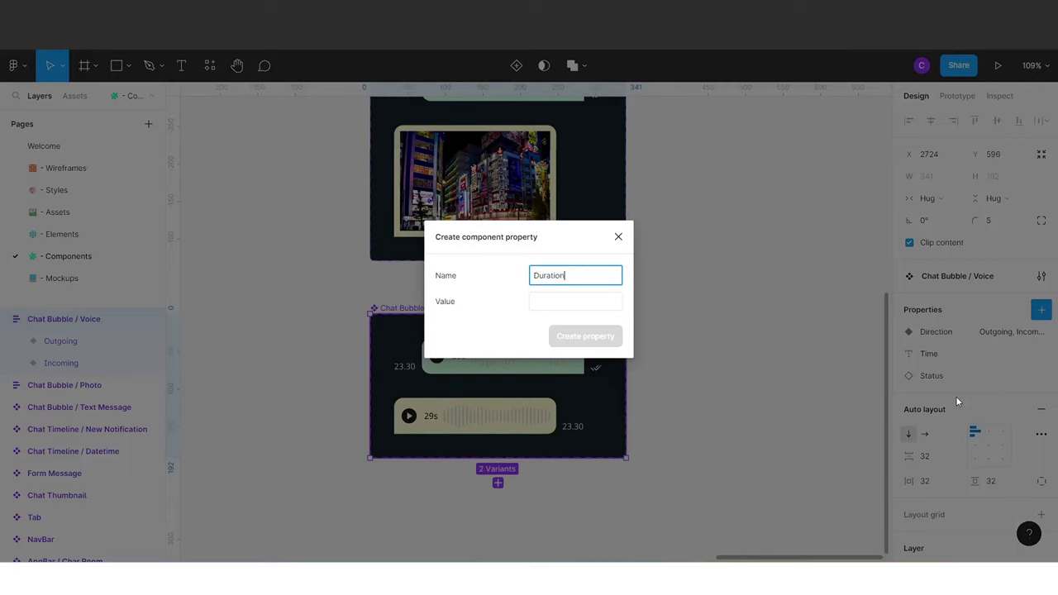
click(582, 301)
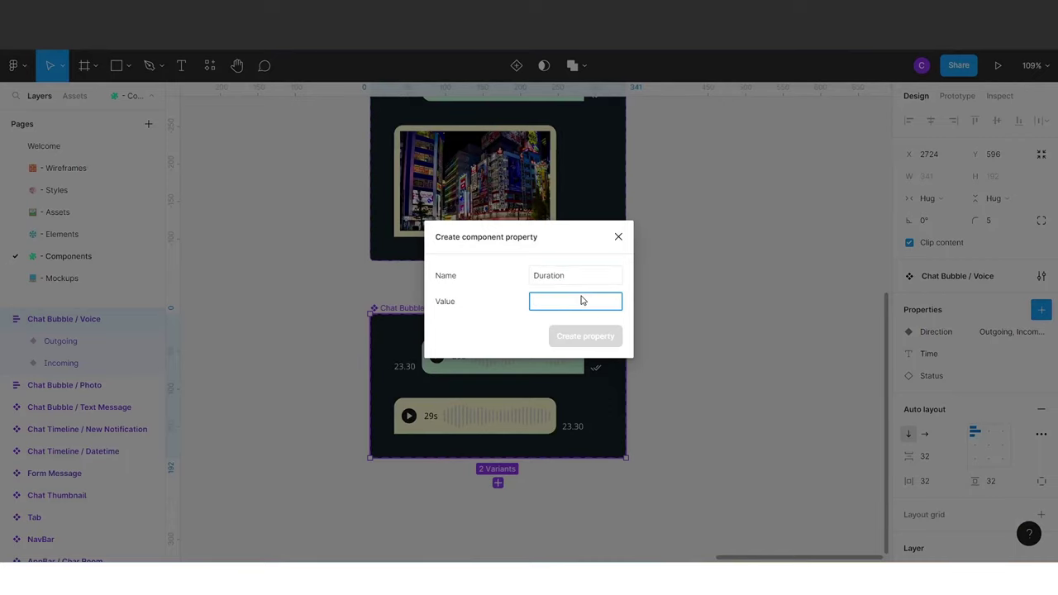
text(23s)
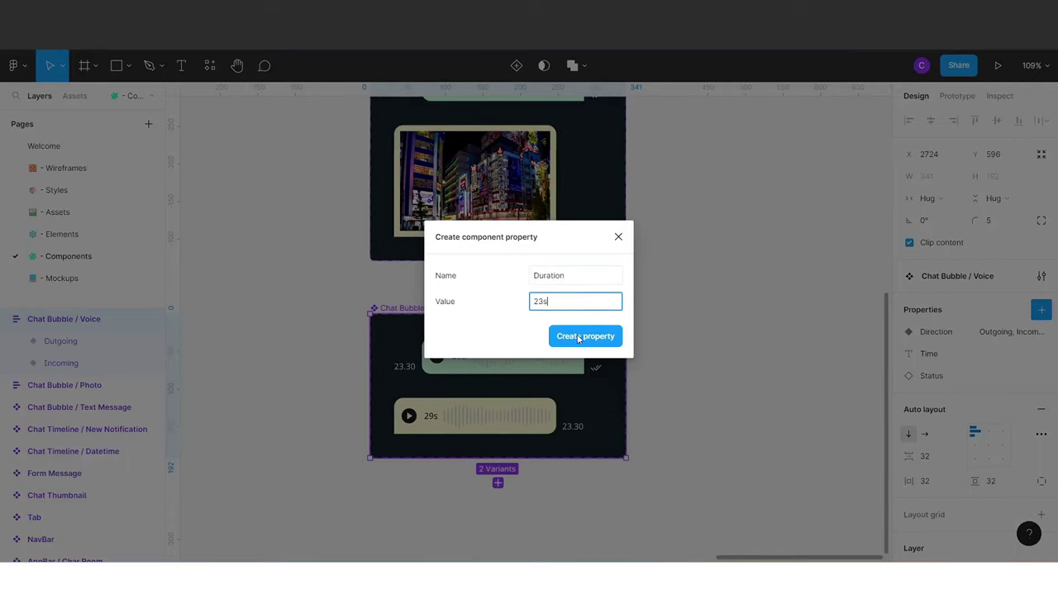
click(579, 337)
Link the Outgoing bubble's 29s duration label to the Duration property.
click(463, 359)
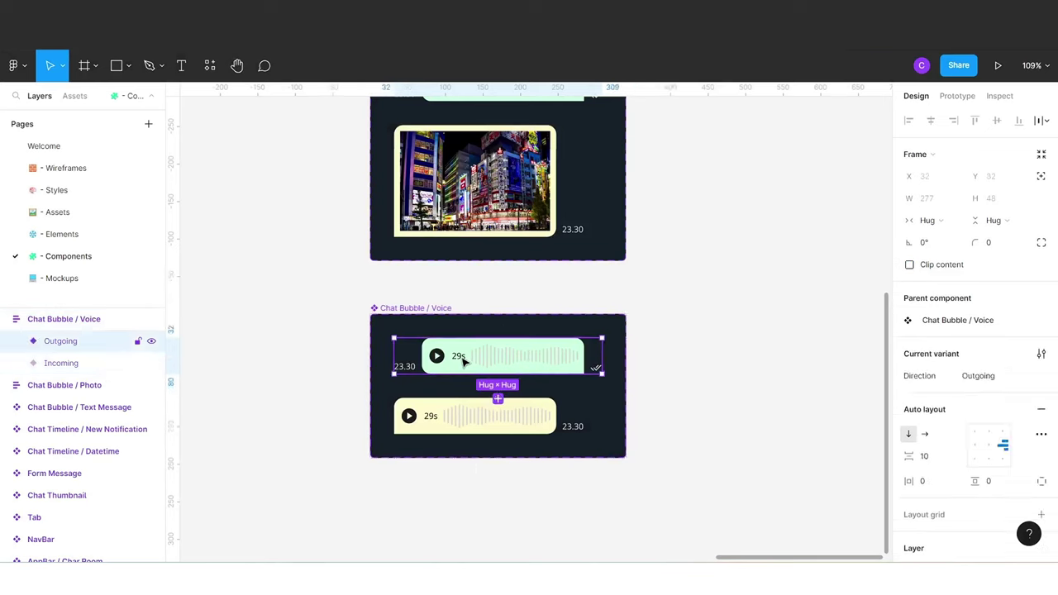
double_click(460, 357)
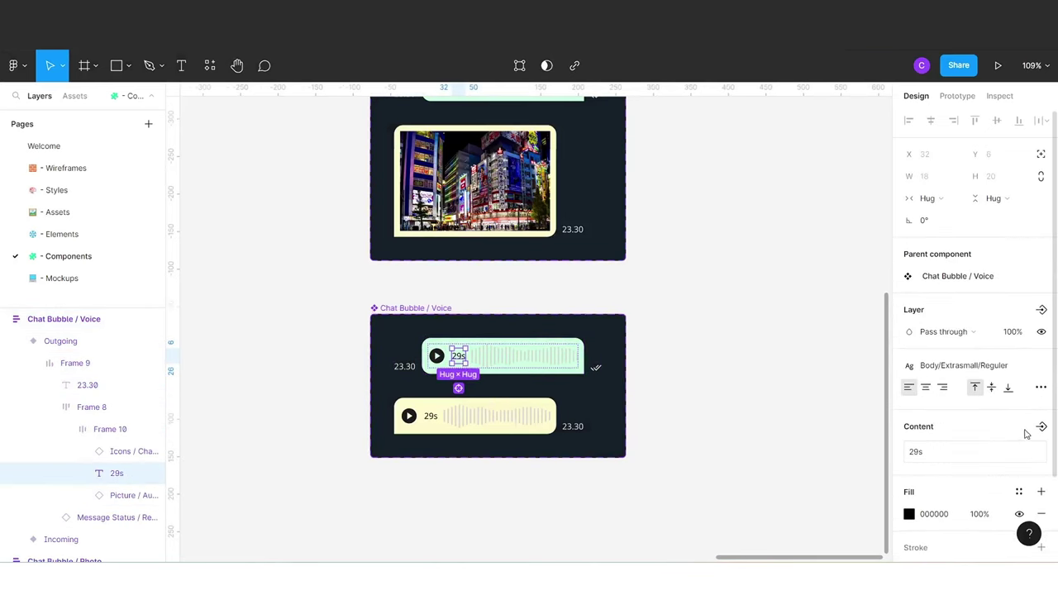
click(1042, 429)
click(984, 457)
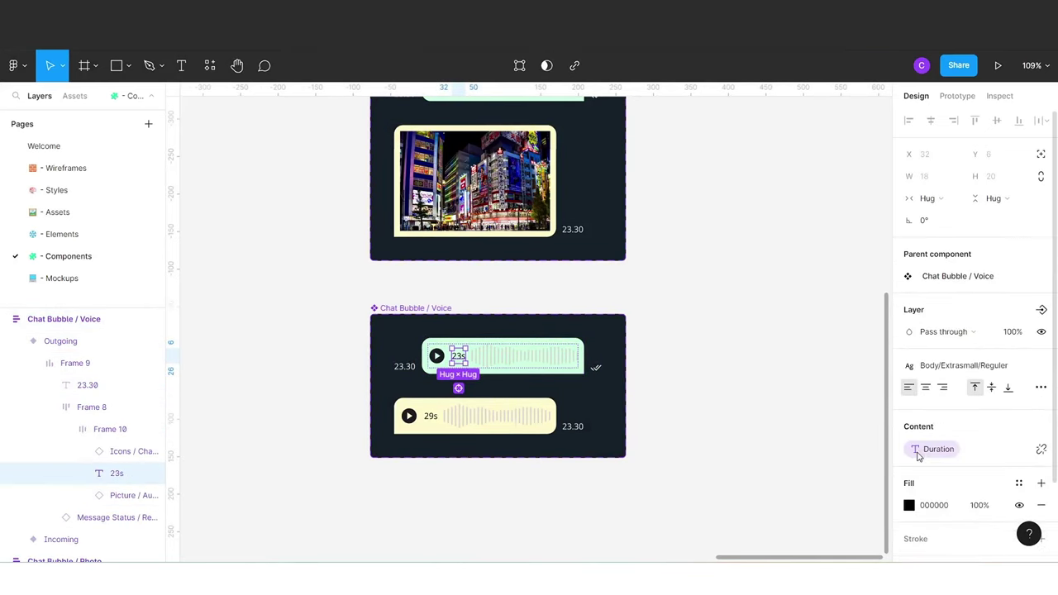
Link the Incoming bubble's 29s duration label to the Duration property.
click(432, 418)
double_click(432, 418)
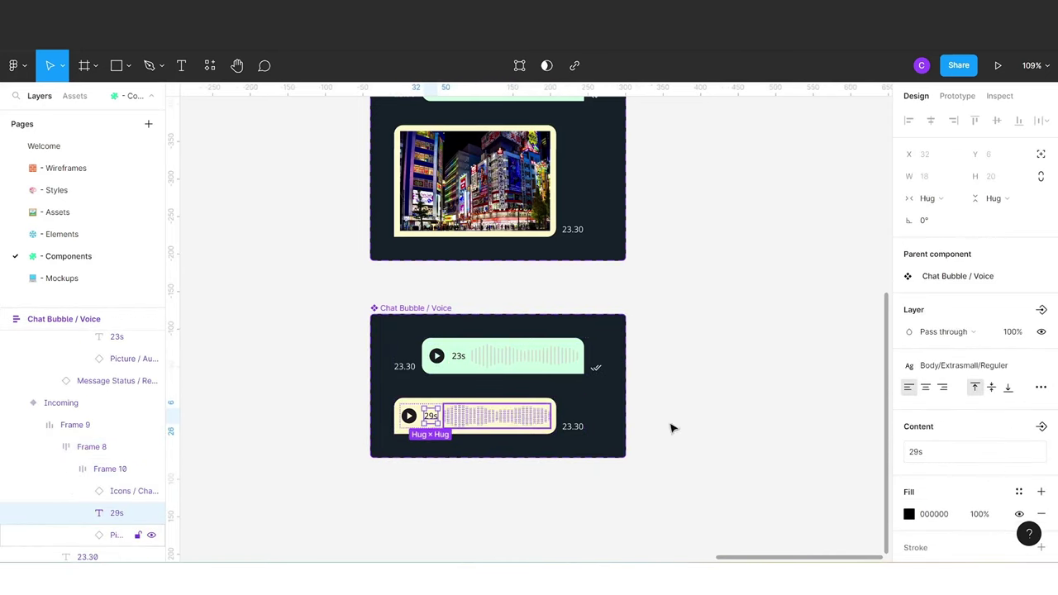
click(1042, 427)
click(945, 454)
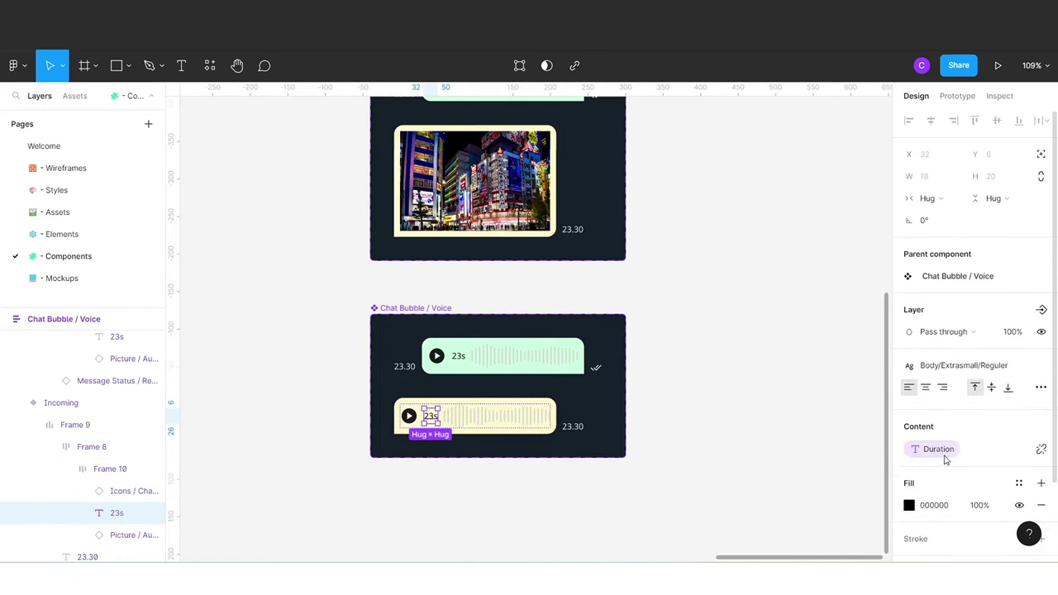
click(761, 435)
click(507, 374)
Colour the Outgoing bubble's waveform Neutral/600, trying Neutral/800 first.
double_click(508, 372)
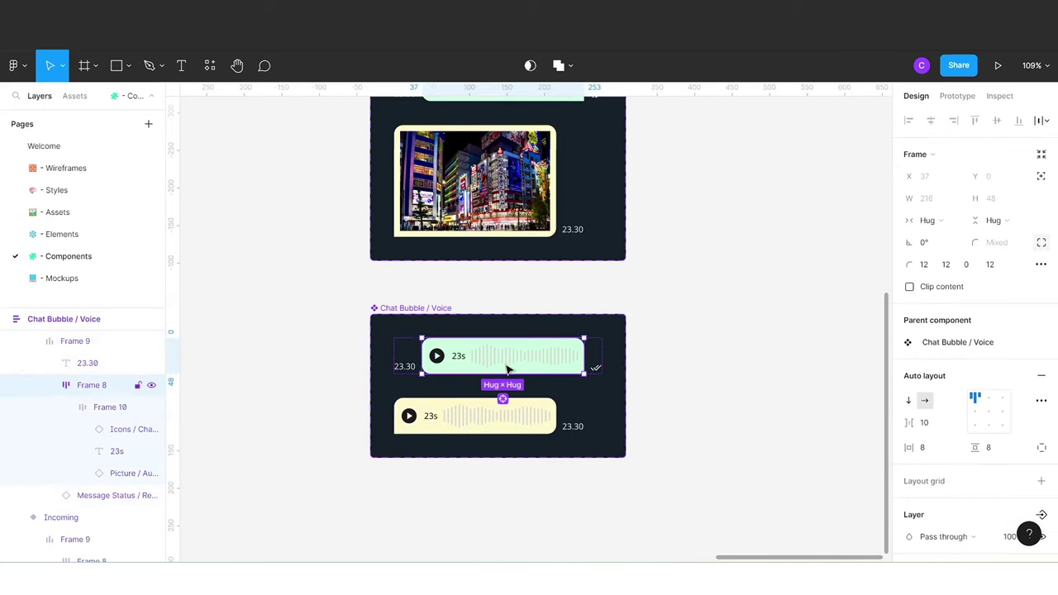
click(508, 370)
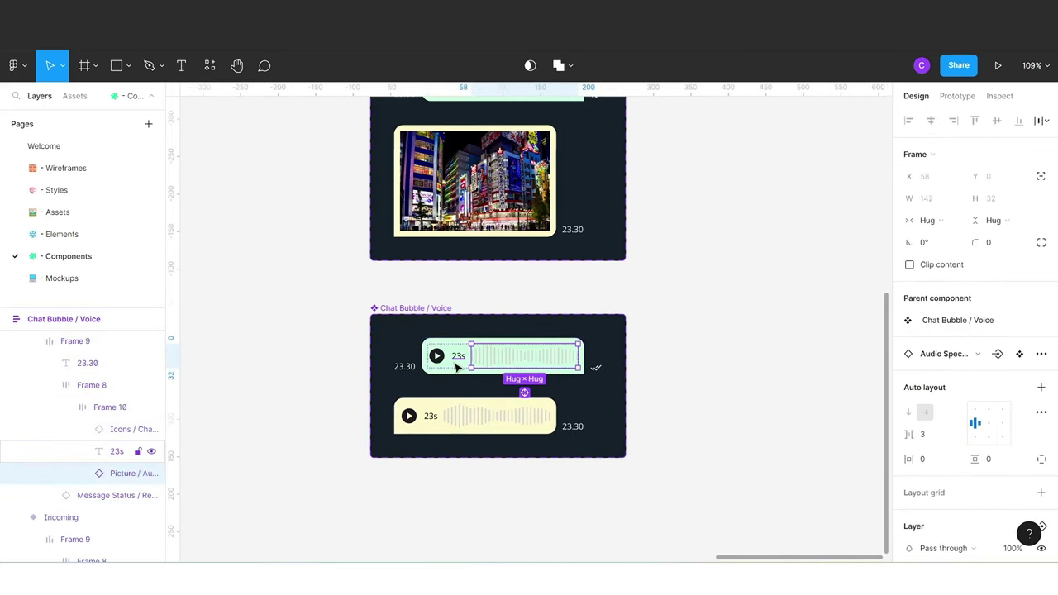
scroll(928, 450, down, 3)
scroll(984, 449, down, 2)
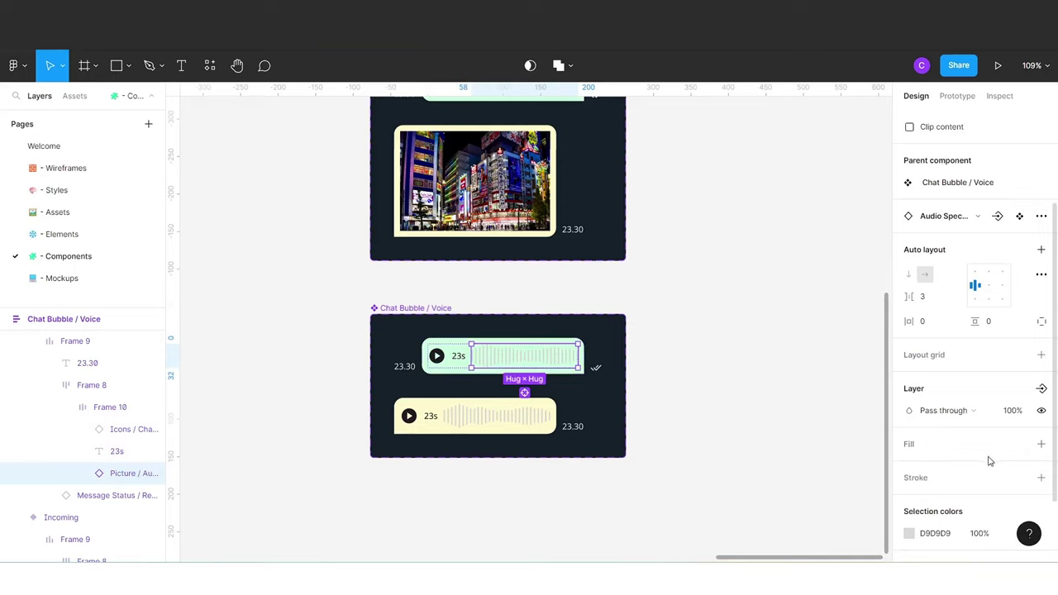
scroll(963, 466, down, 2)
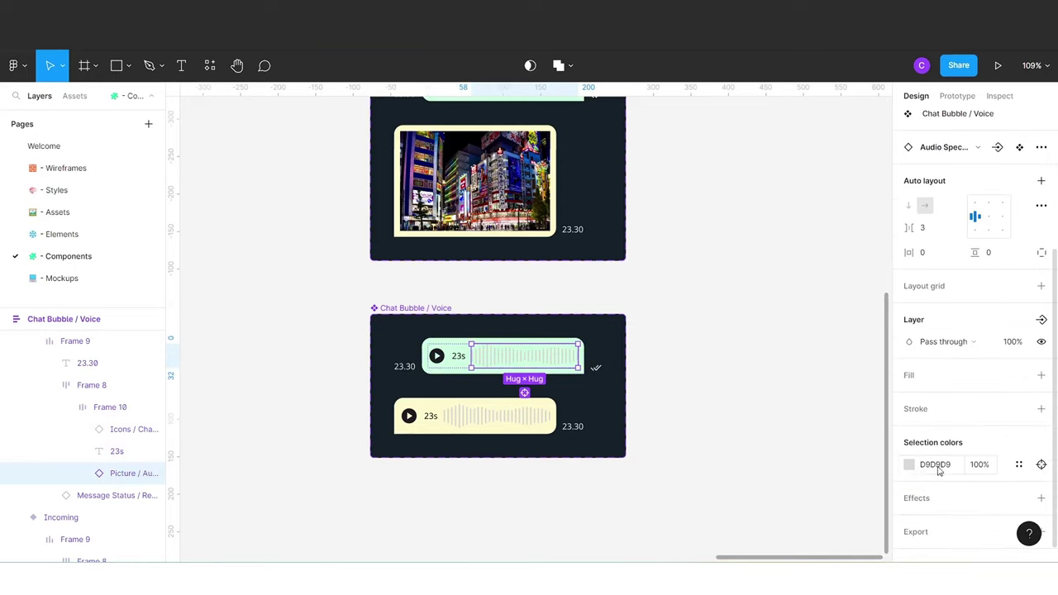
click(1022, 466)
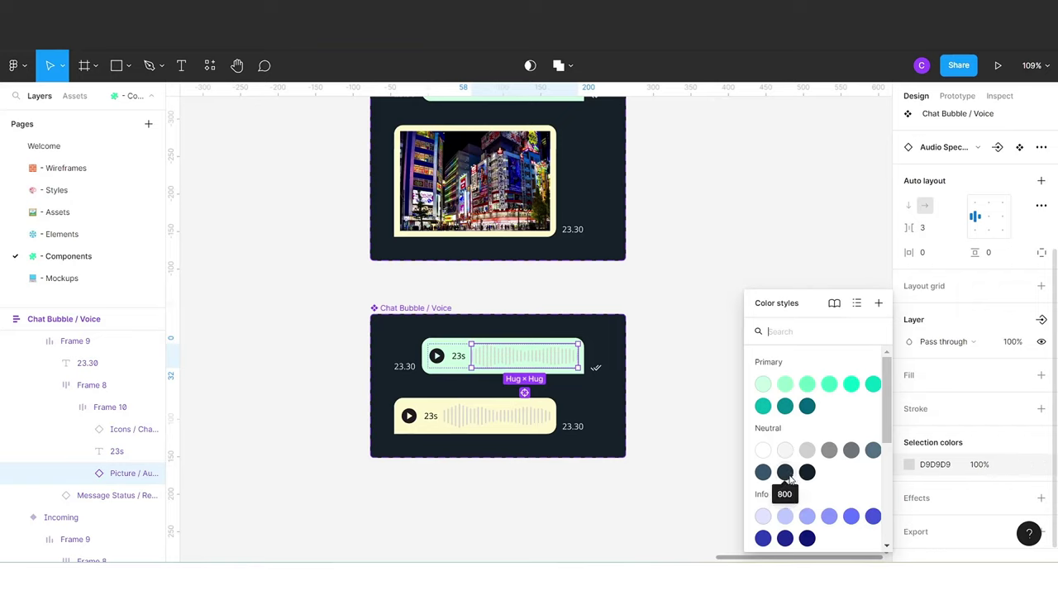
click(785, 472)
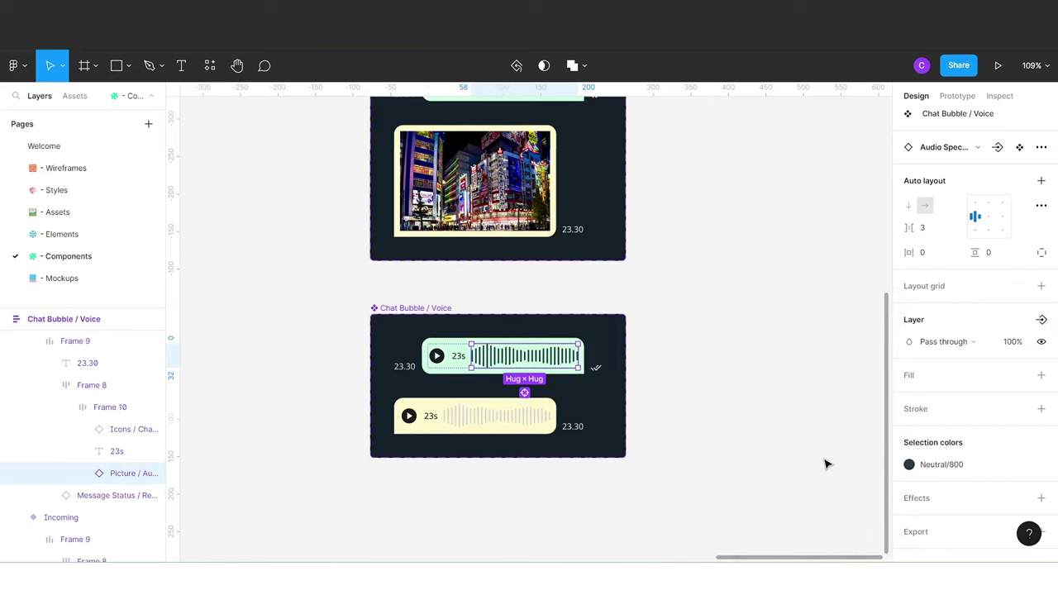
click(909, 465)
click(871, 418)
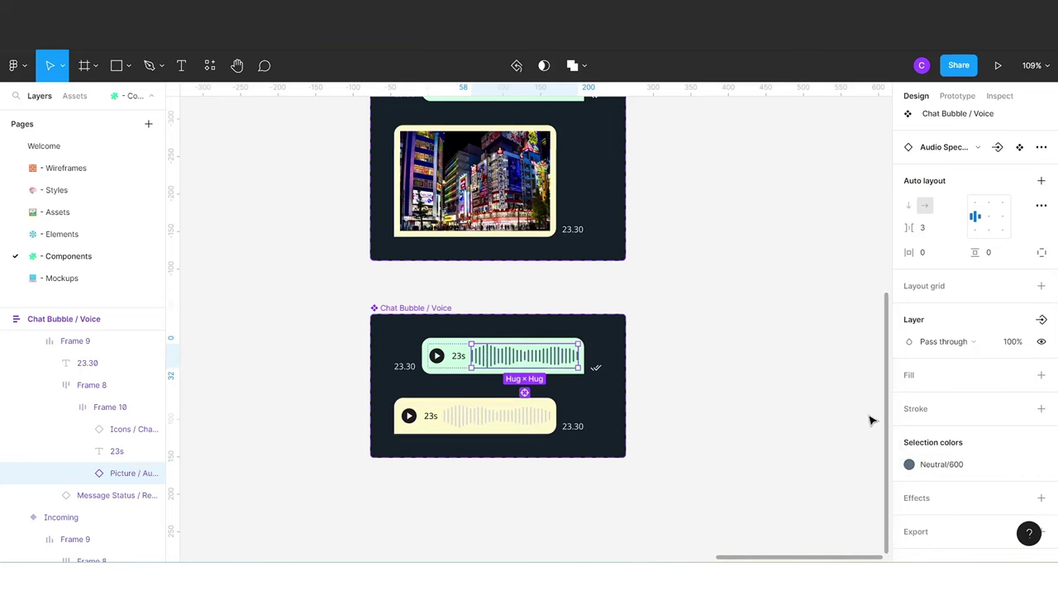
Colour the Incoming bubble's waveform Neutral/600.
click(533, 421)
double_click(529, 423)
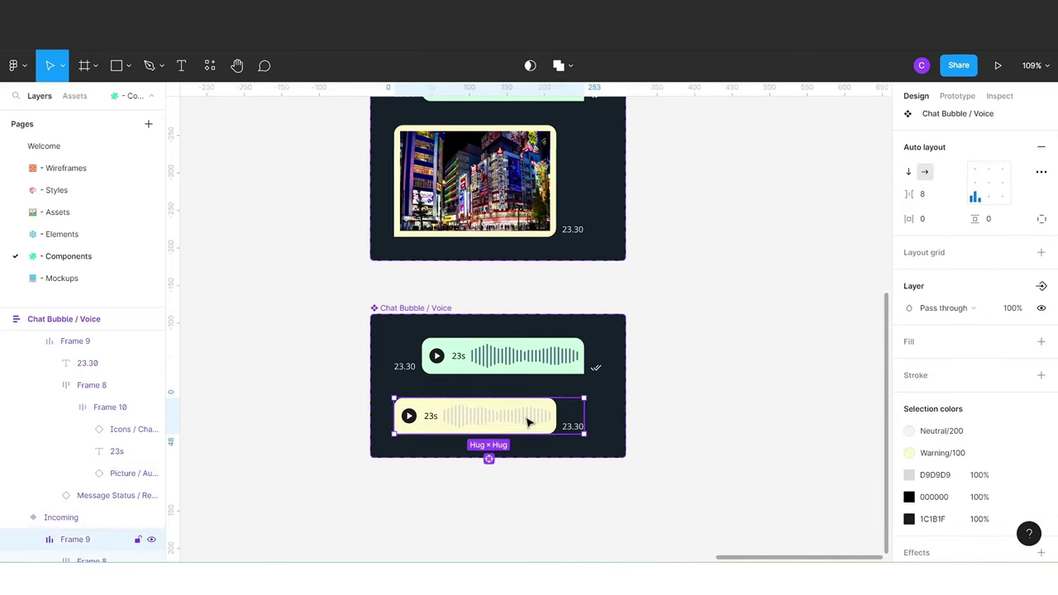
double_click(529, 422)
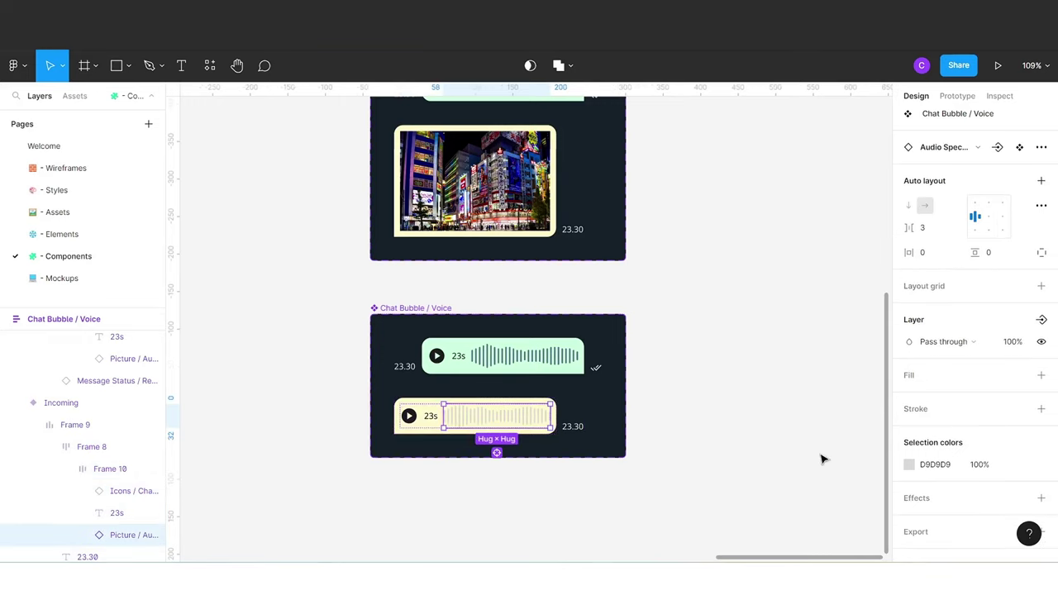
click(1041, 465)
click(862, 455)
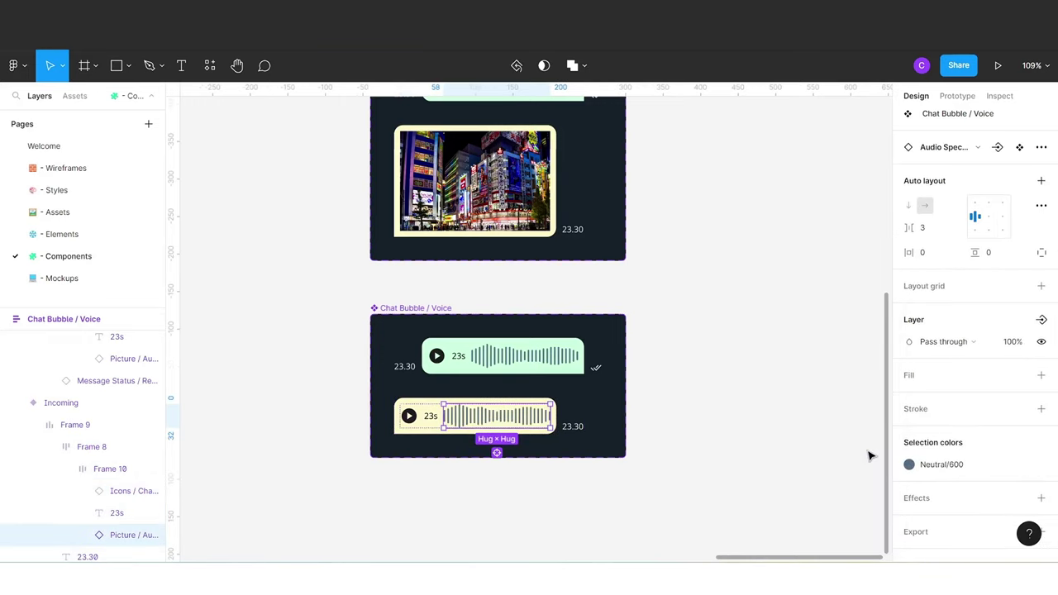
click(717, 421)
Colour the Outgoing bubble's play icon Neutral/900, trying Neutral/700 first.
double_click(437, 357)
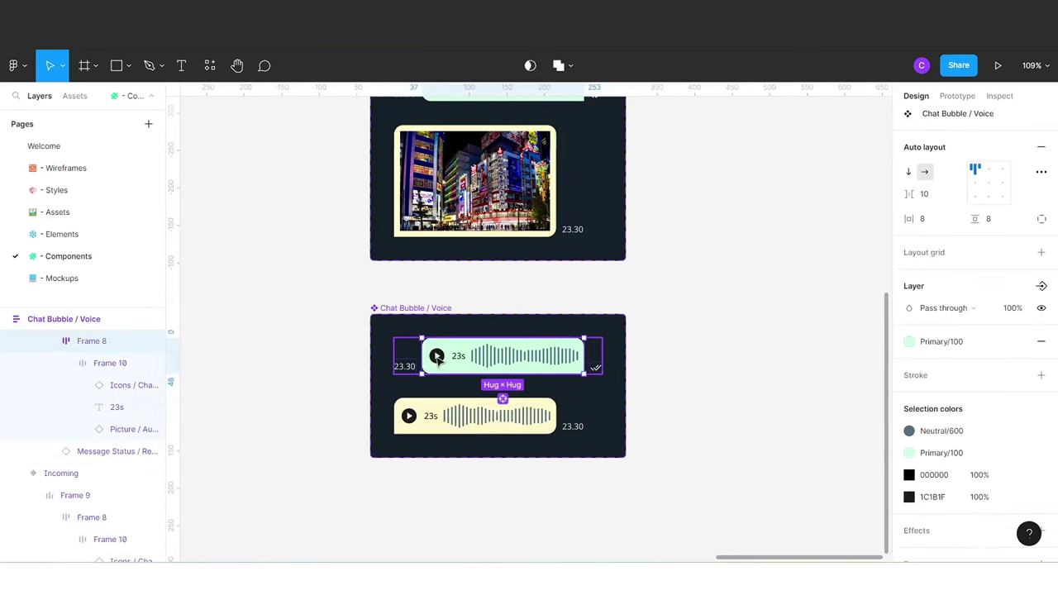
click(438, 358)
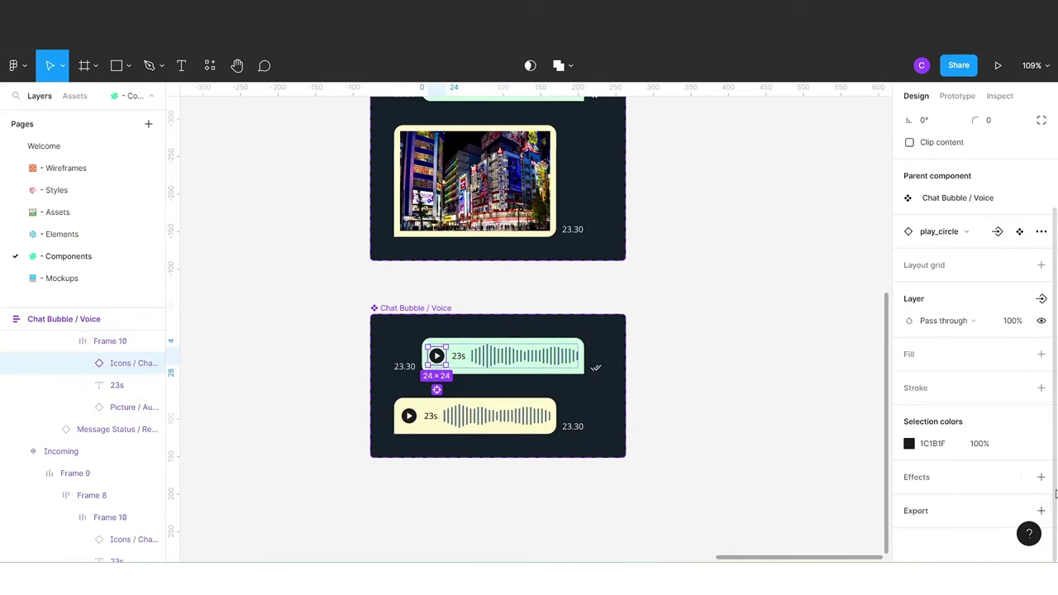
click(1020, 444)
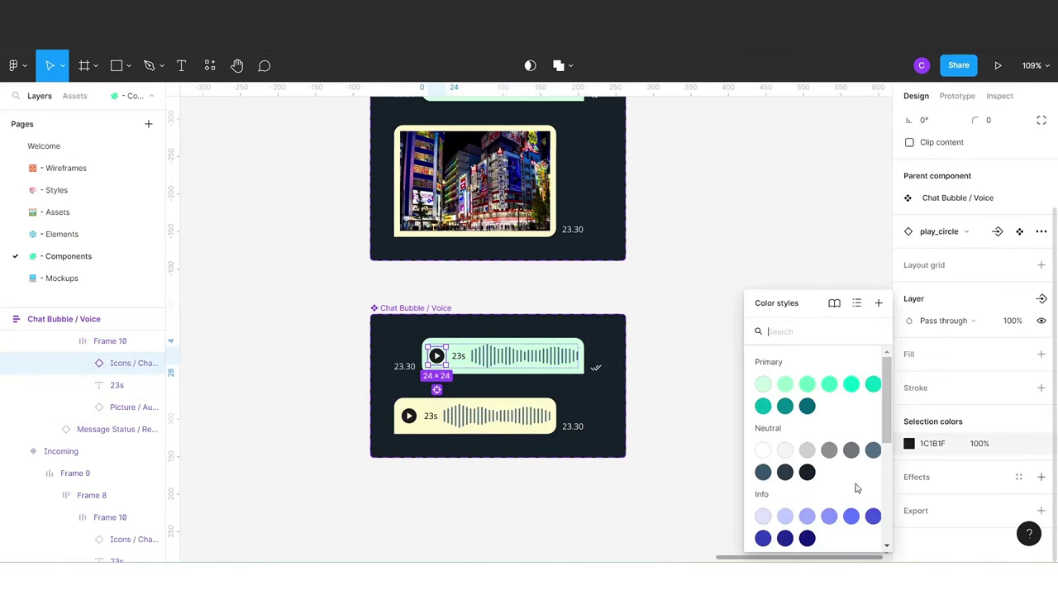
click(763, 478)
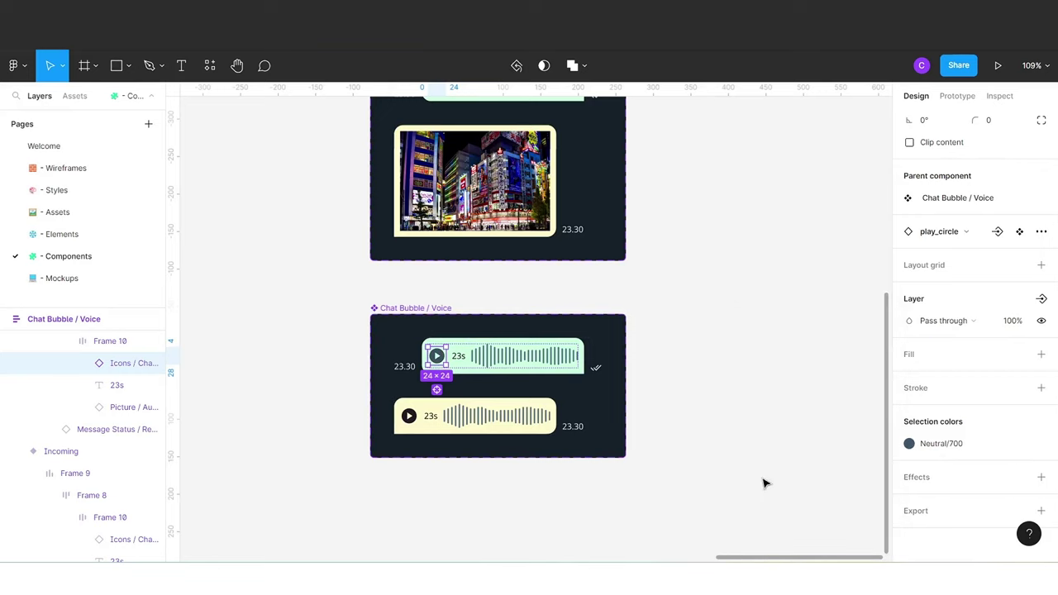
click(910, 444)
click(809, 444)
Inspect the Incoming play icon's colour styles and a waveform bar without changing them.
click(408, 416)
double_click(408, 416)
double_click(408, 416)
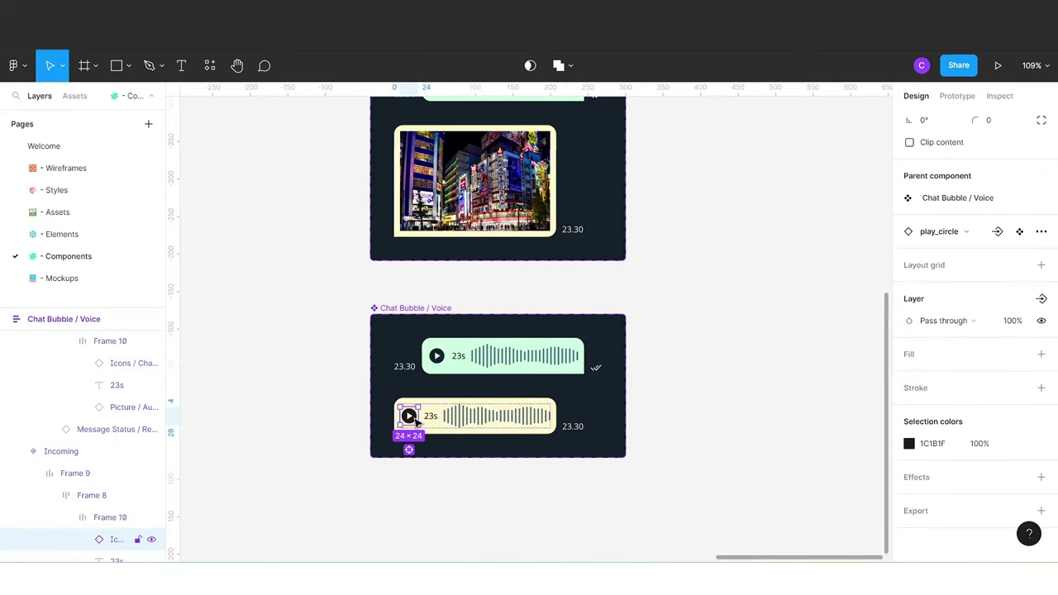
mouse_move(968, 444)
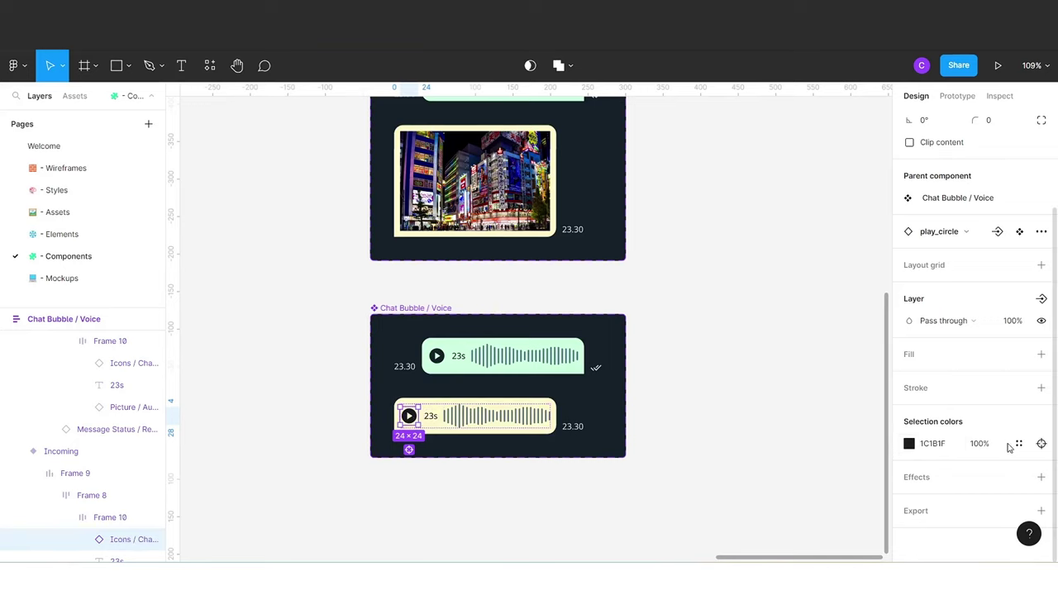
click(1018, 444)
key(Escape)
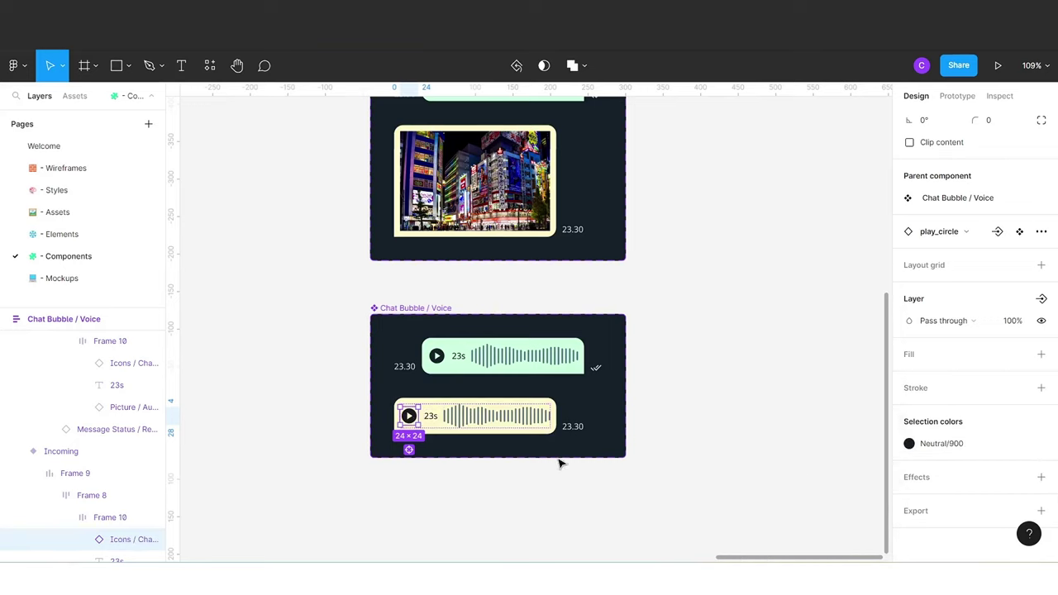
double_click(482, 421)
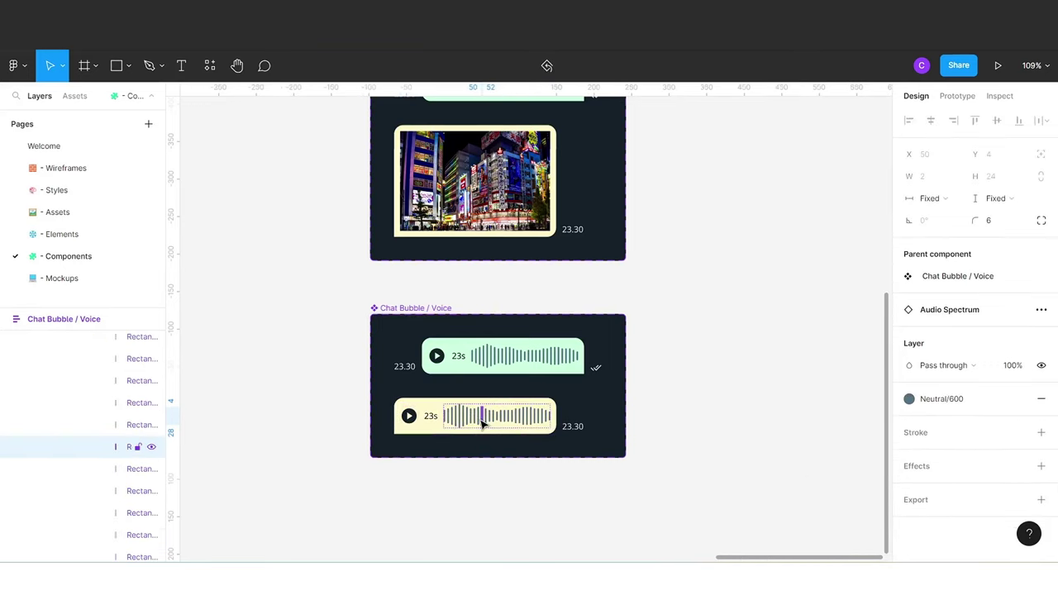
click(644, 420)
Colour the 23s duration text in both bubbles Neutral/900.
click(428, 418)
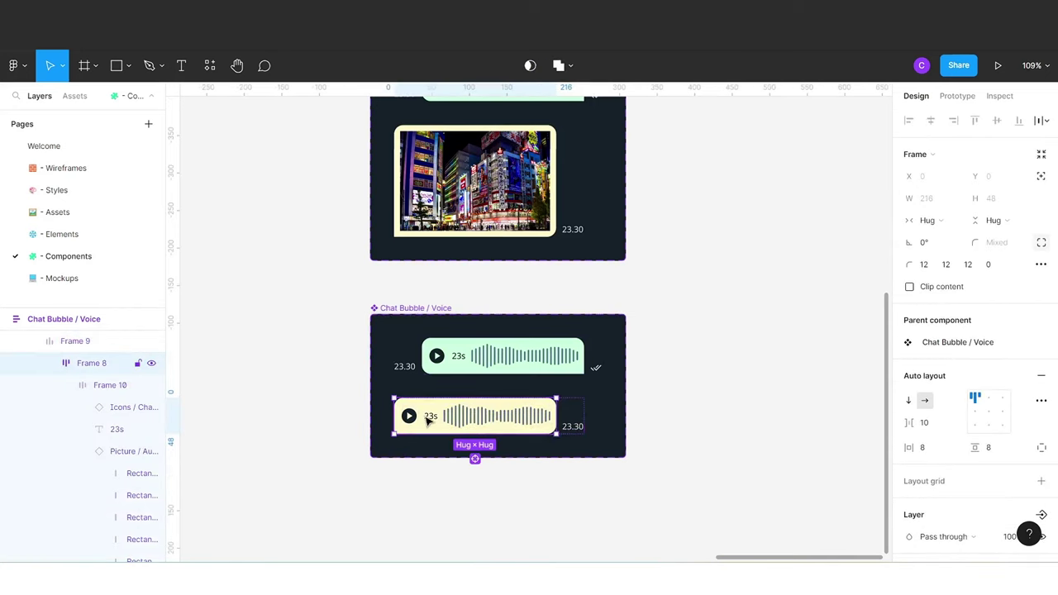
double_click(428, 418)
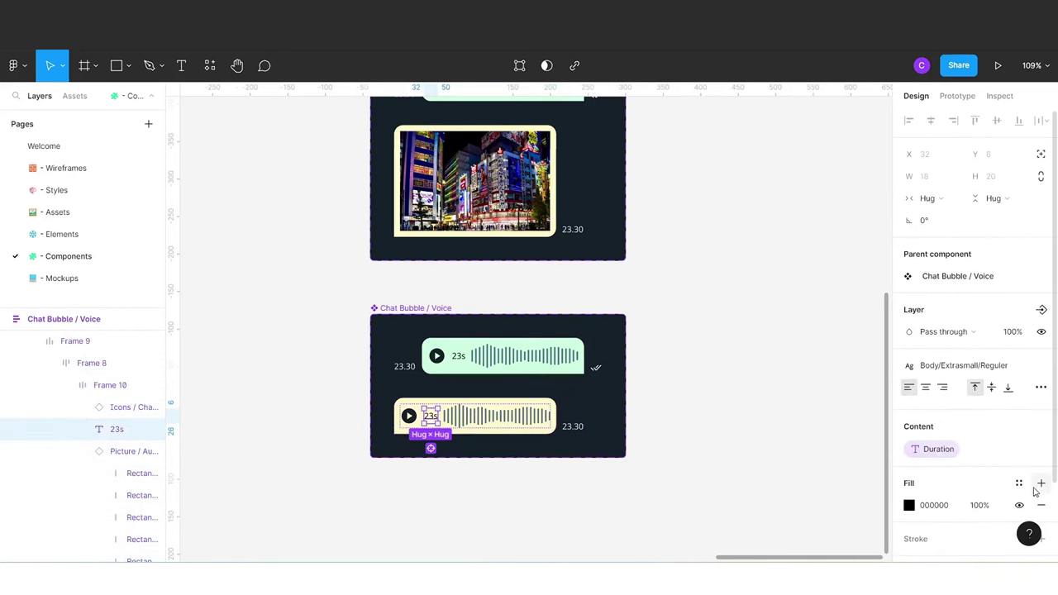
click(1019, 483)
click(966, 483)
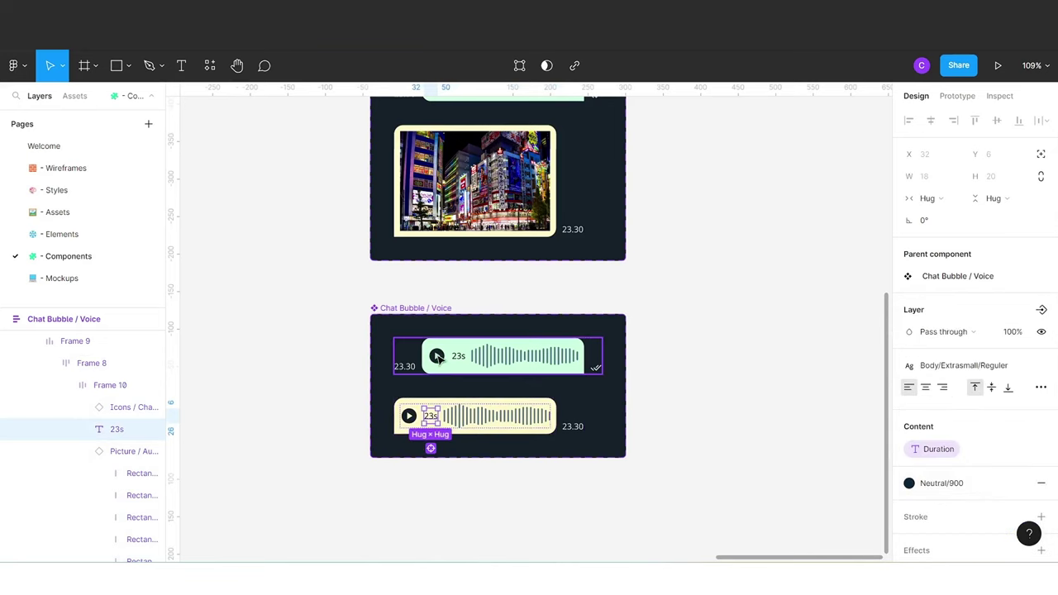
click(461, 361)
double_click(460, 359)
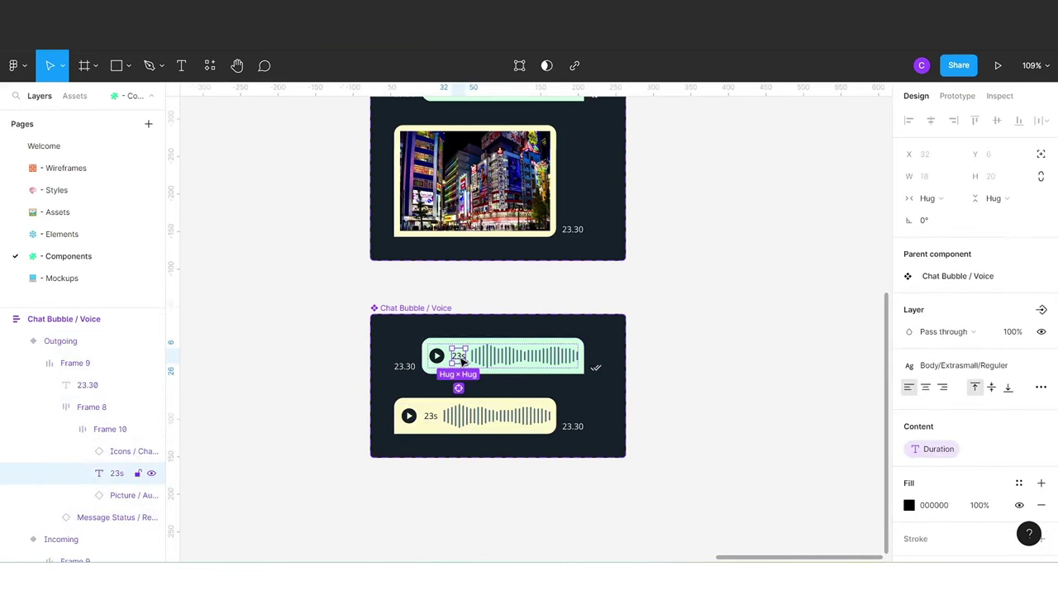
click(1019, 484)
click(964, 480)
Apply a Neutral colour style to both waveforms selected together.
click(512, 357)
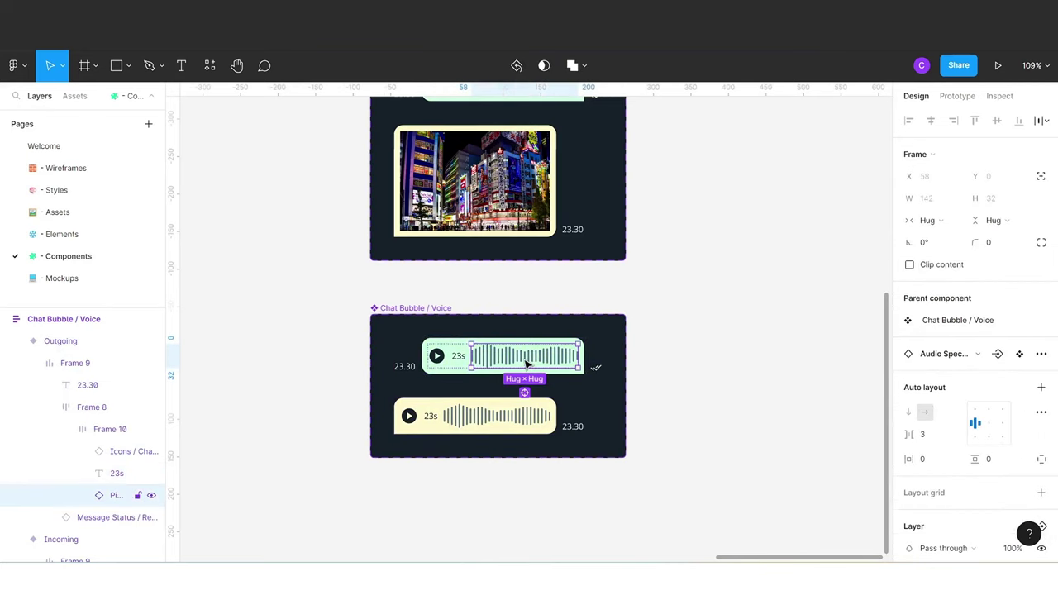
shift+click(513, 421)
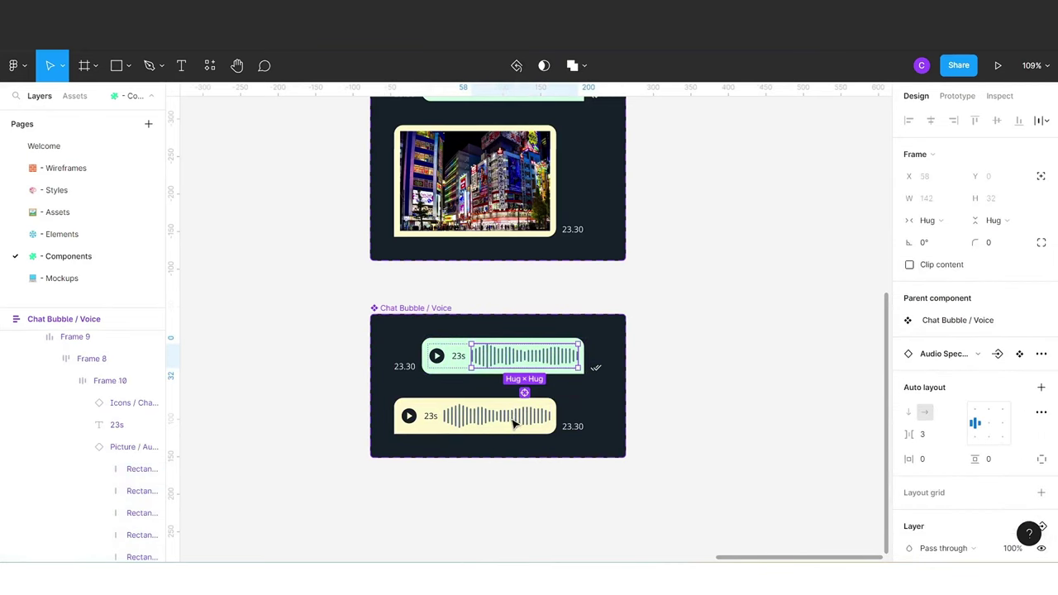
shift+click(512, 423)
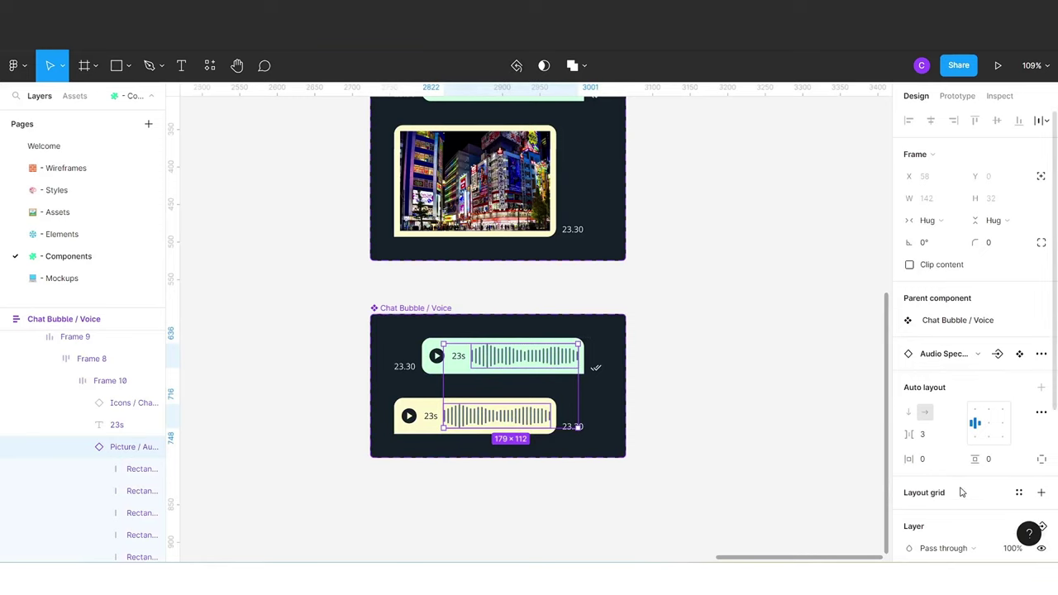
scroll(962, 493, down, 2)
scroll(959, 489, down, 3)
click(910, 464)
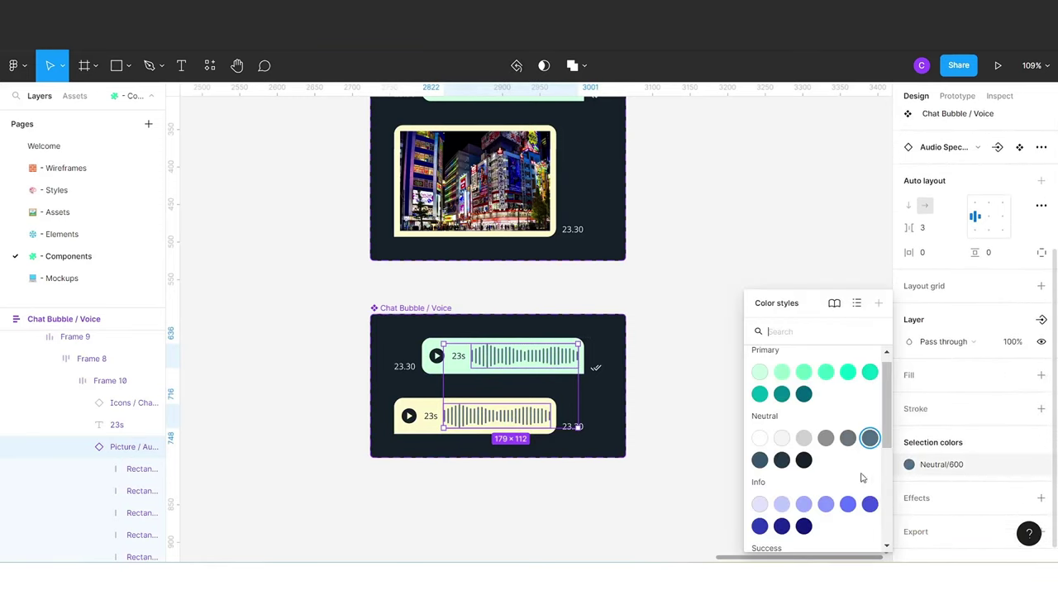
click(758, 464)
click(728, 452)
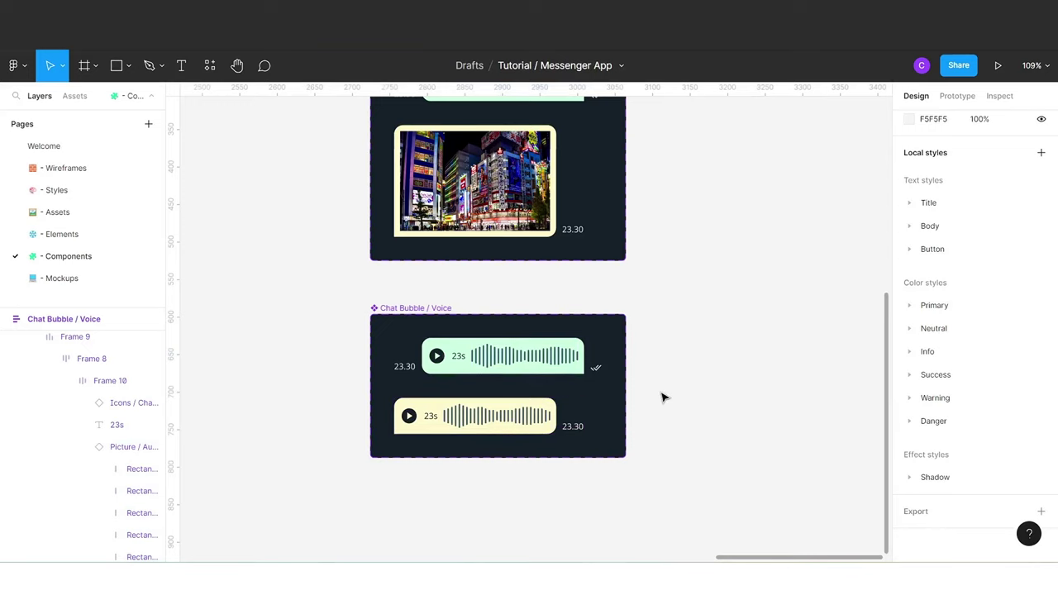
Set the green outgoing bubble's horizontal padding to 16.
double_click(496, 357)
click(496, 358)
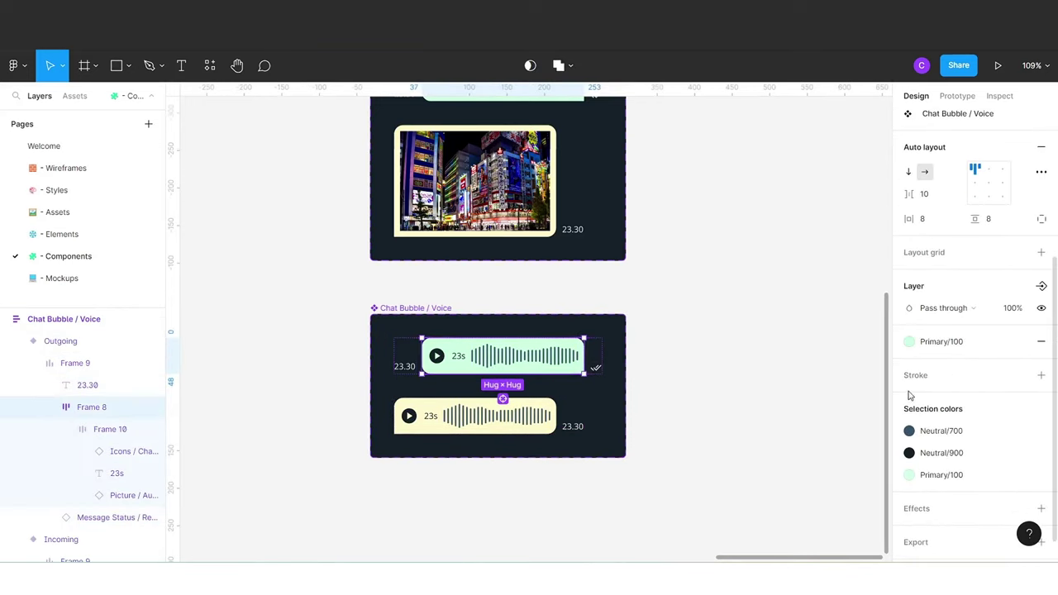
scroll(951, 381, up, 2)
click(940, 289)
text(16)
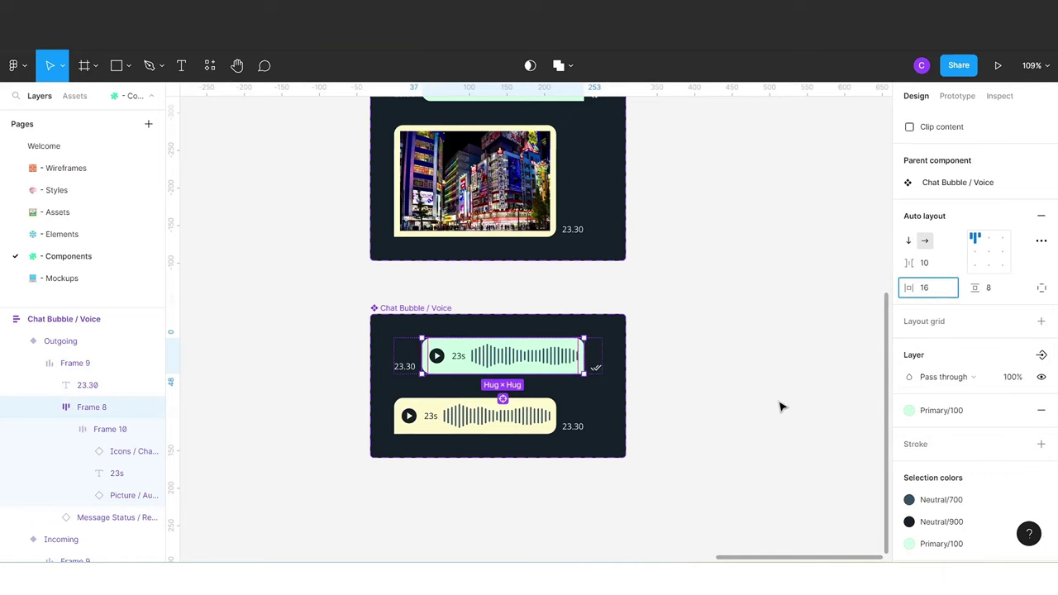
click(781, 406)
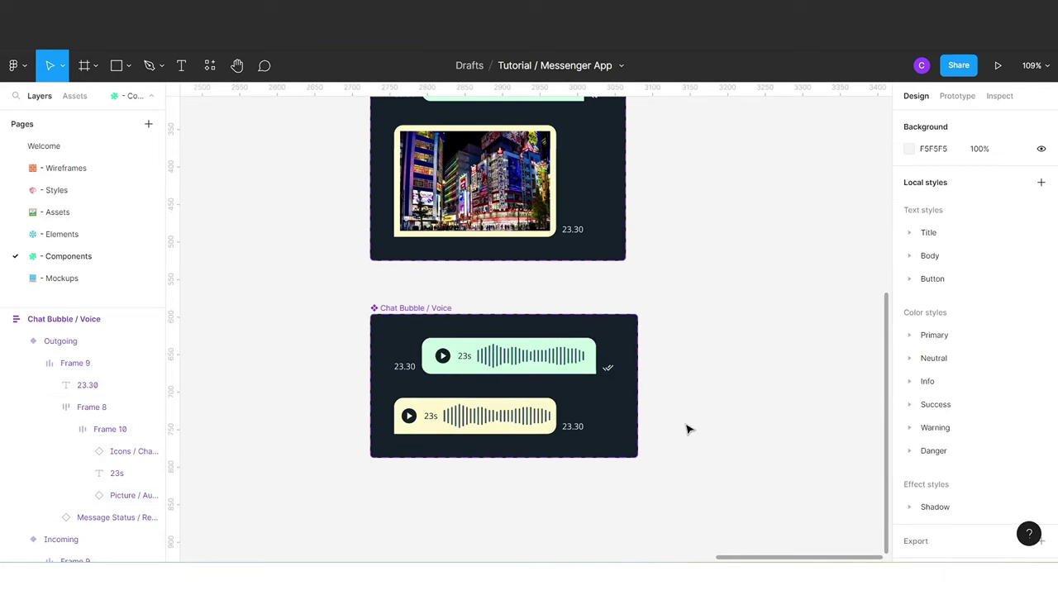
Set the yellow incoming bubble's horizontal padding to 16 and go to the Mockups page.
double_click(489, 416)
click(950, 451)
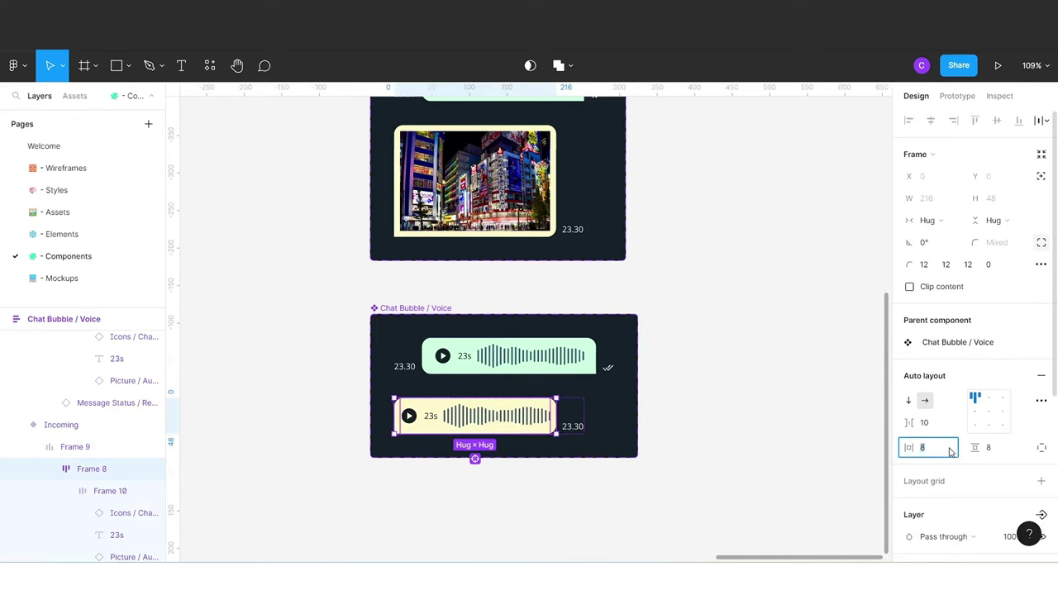
text(6)
key(Return)
click(792, 493)
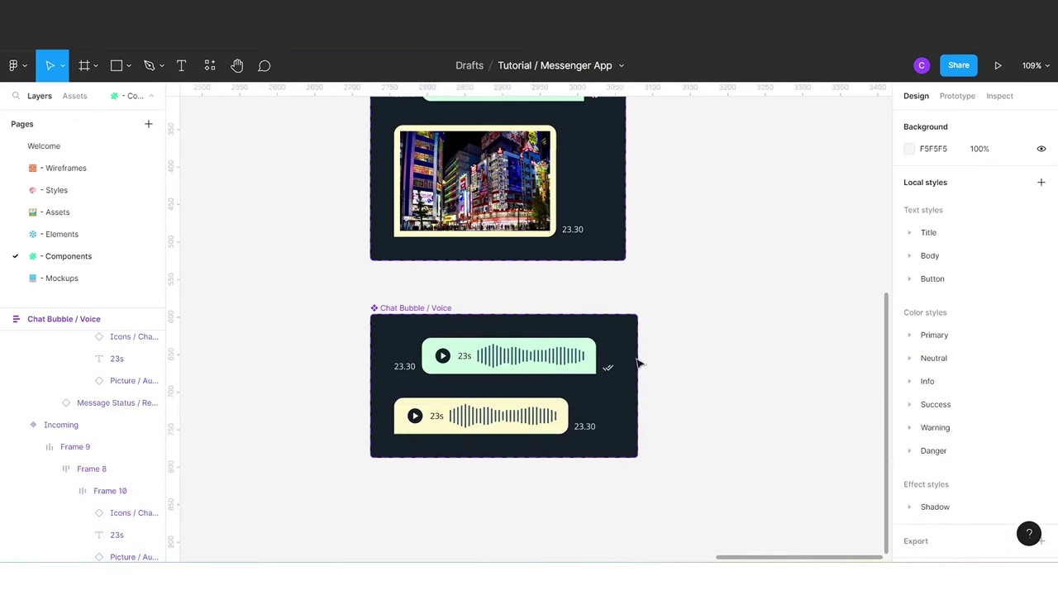
click(112, 284)
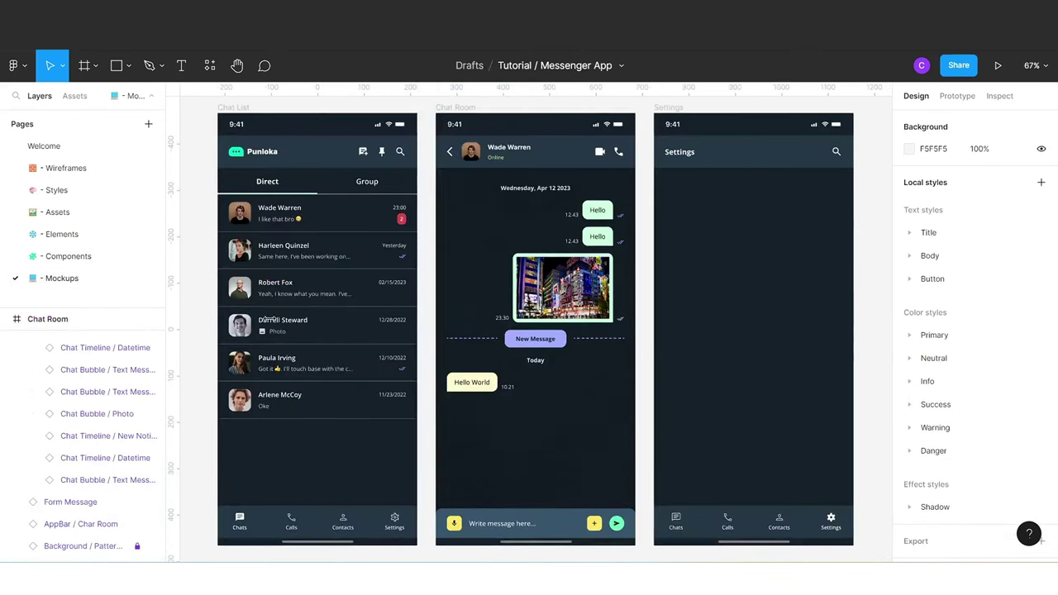
Drop a Chat Bubble / Voice instance into Chat Room, Fill width, above the photo message.
key(alt+2)
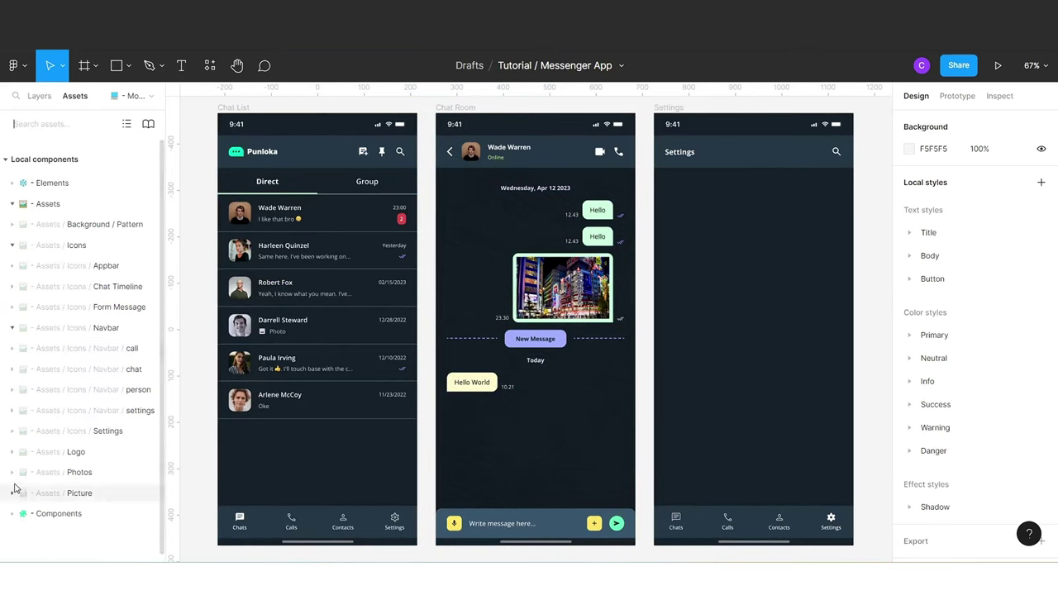
click(14, 513)
scroll(61, 478, down, 5)
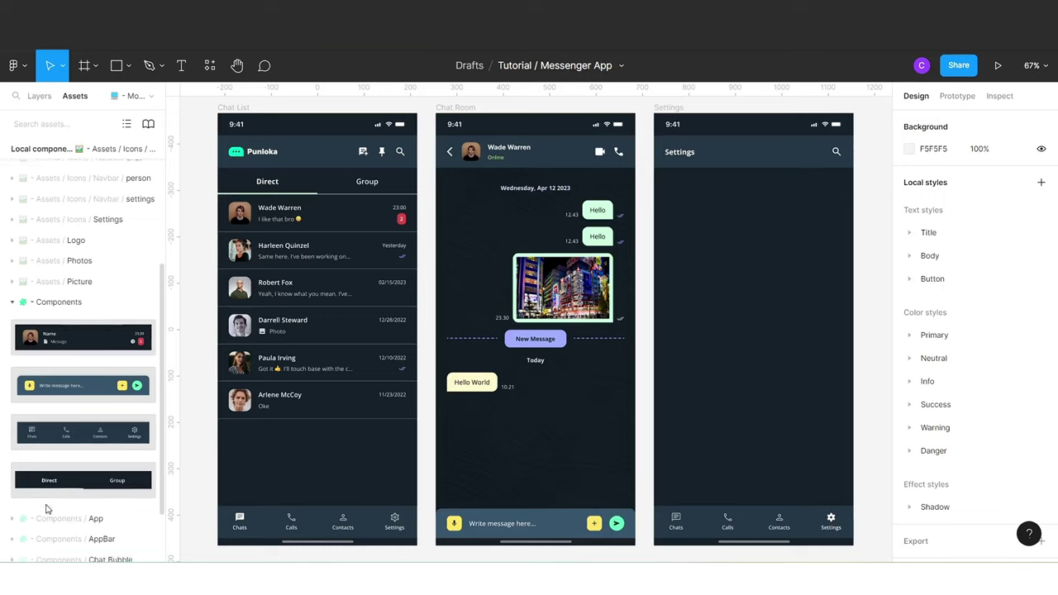
click(12, 485)
scroll(83, 463, down, 3)
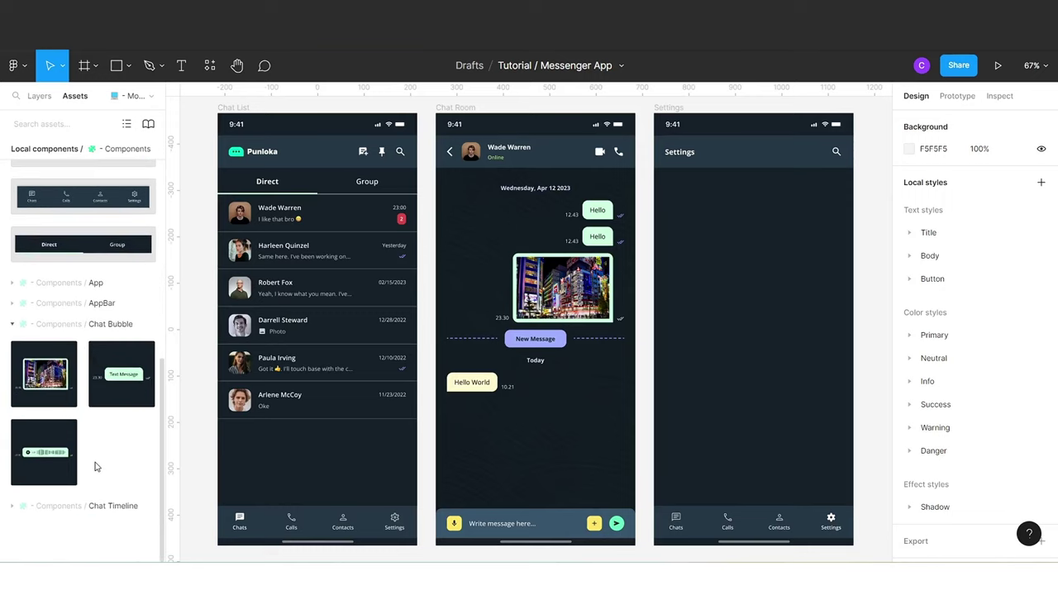
mouse_move(45, 452)
mouse_down()
mouse_move(589, 389)
mouse_move(548, 437)
mouse_move(545, 392)
mouse_up()
click(39, 95)
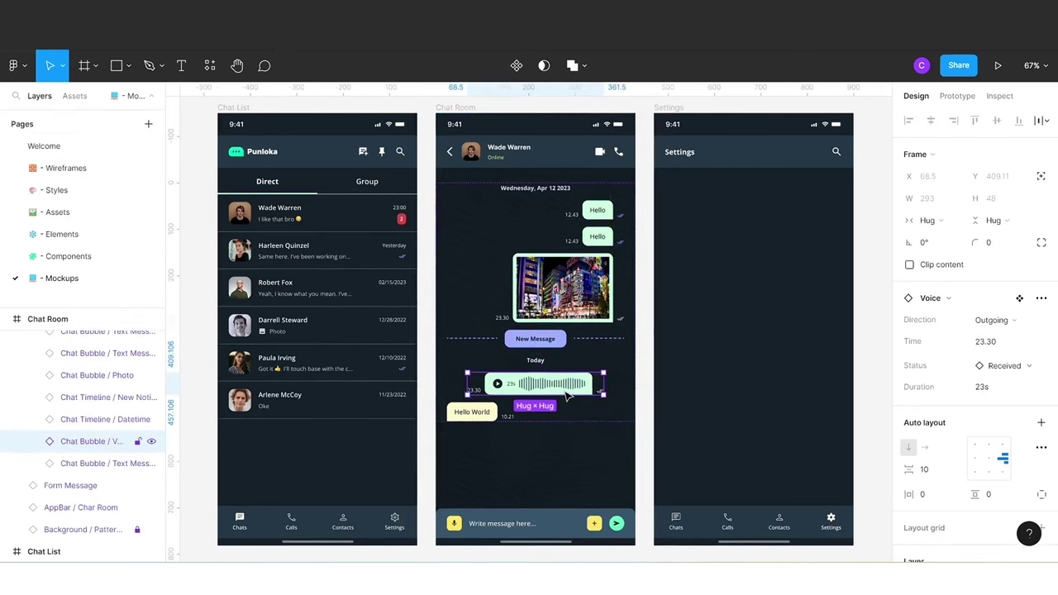
click(927, 219)
click(947, 236)
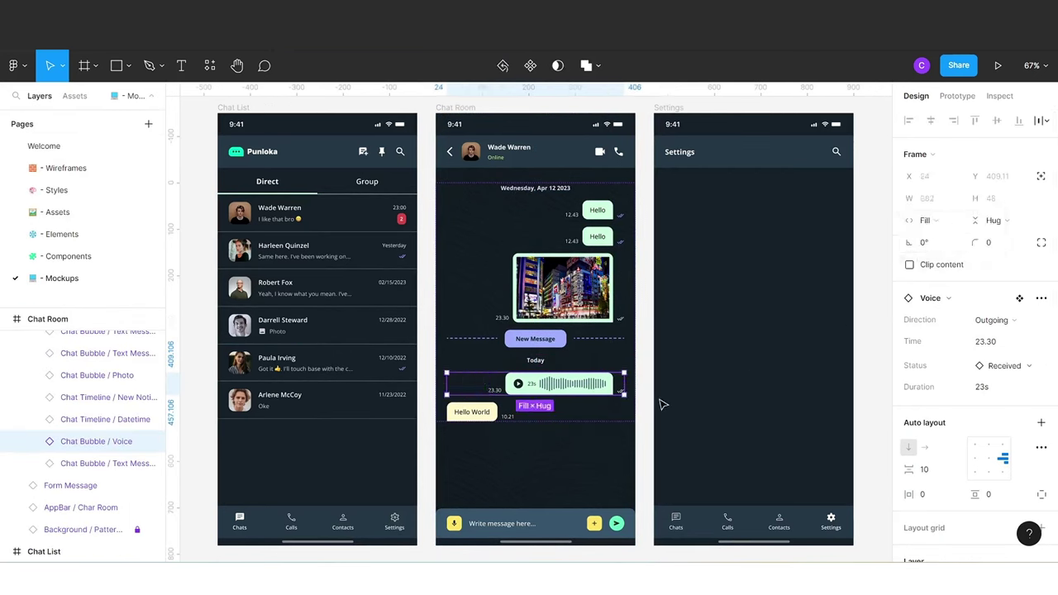
key(Up)
key(Up)
key(Up)
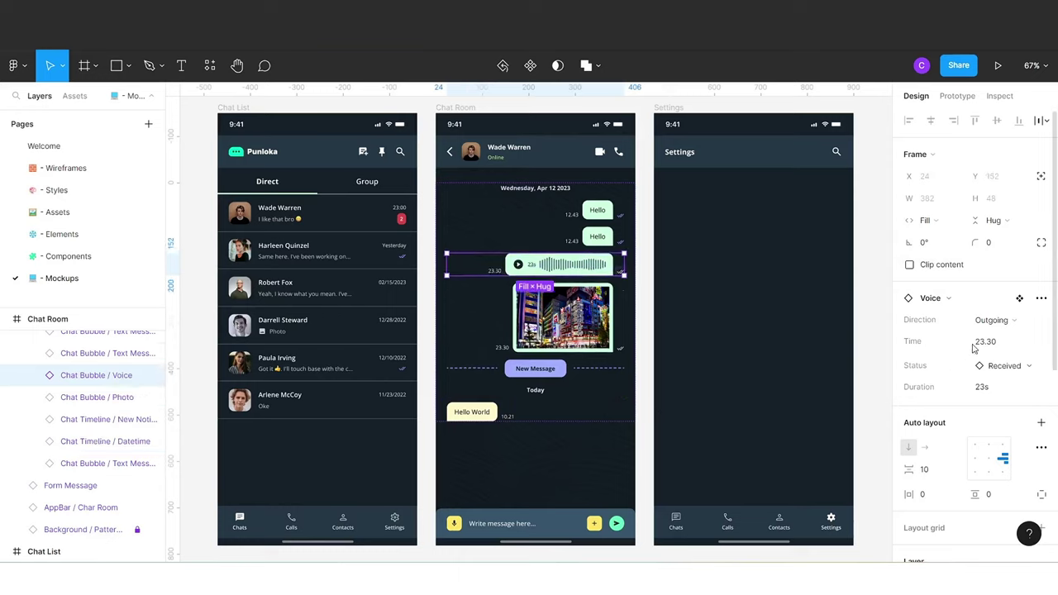
Set the voice bubble to Incoming, Time 19.30 and Duration 10s.
click(995, 321)
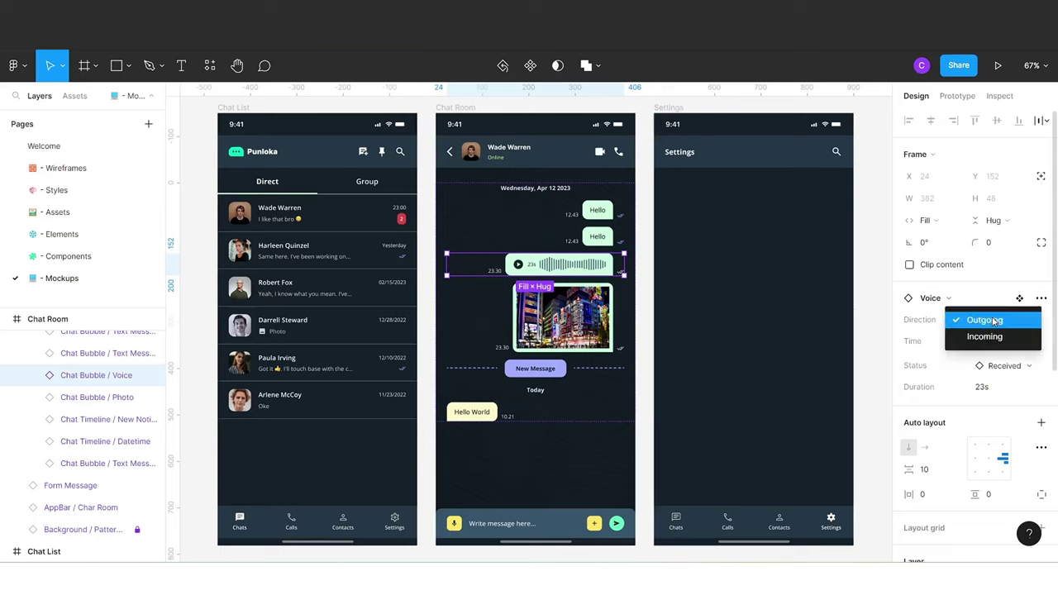
click(986, 339)
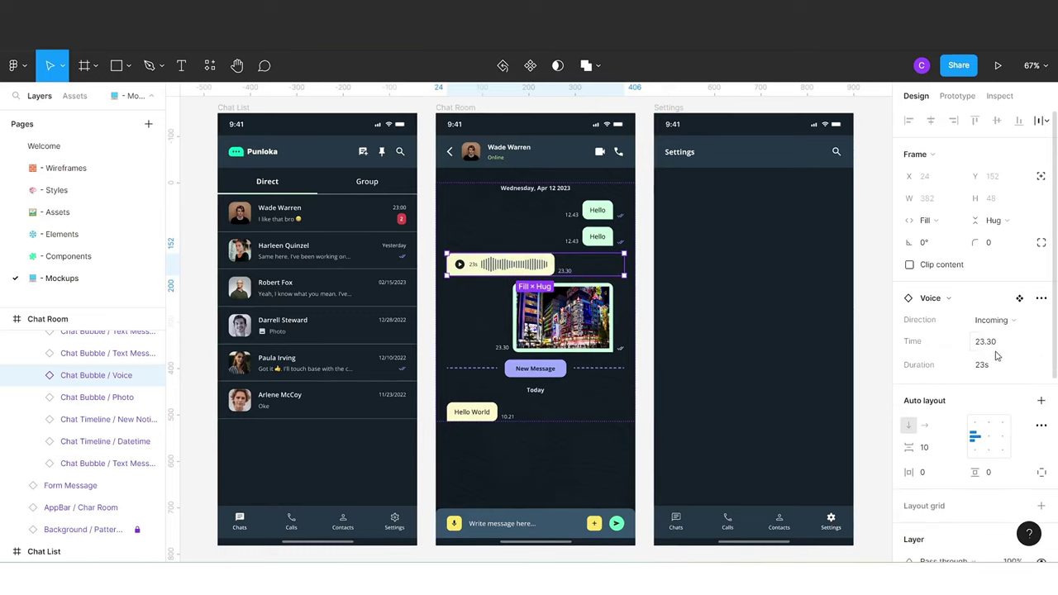
click(1002, 345)
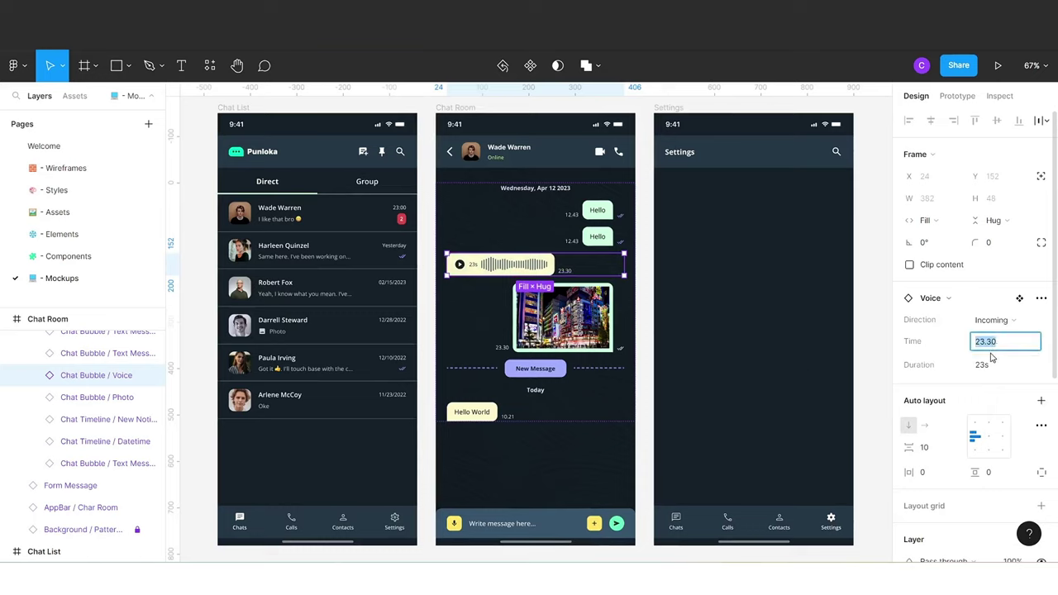
click(986, 350)
click(993, 368)
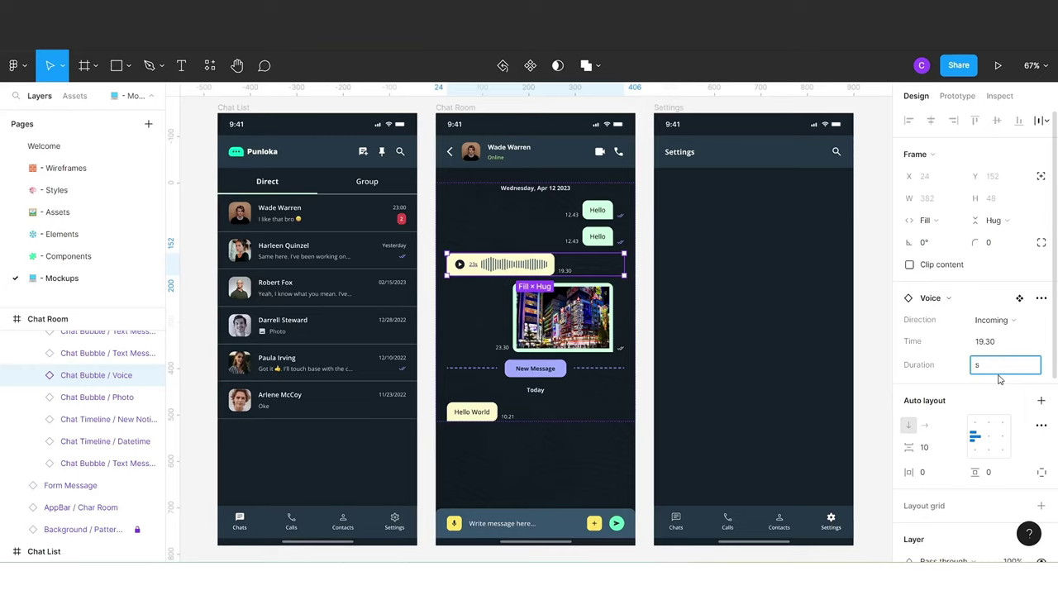
text(10)
key(Escape)
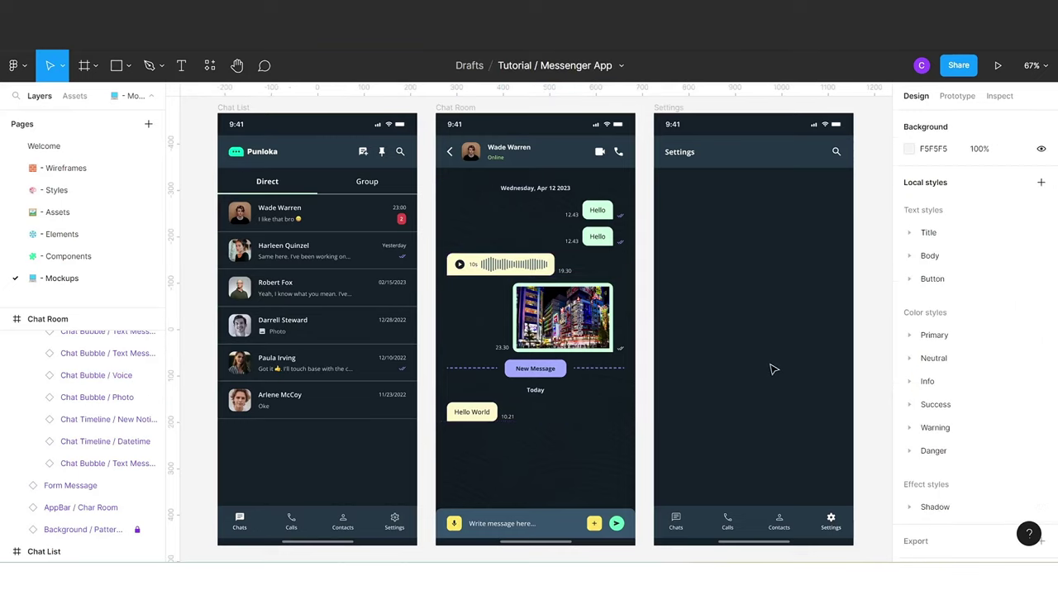
On the Components page, give the Outgoing 23s label the Body/Extrasmall Semibold style.
click(89, 256)
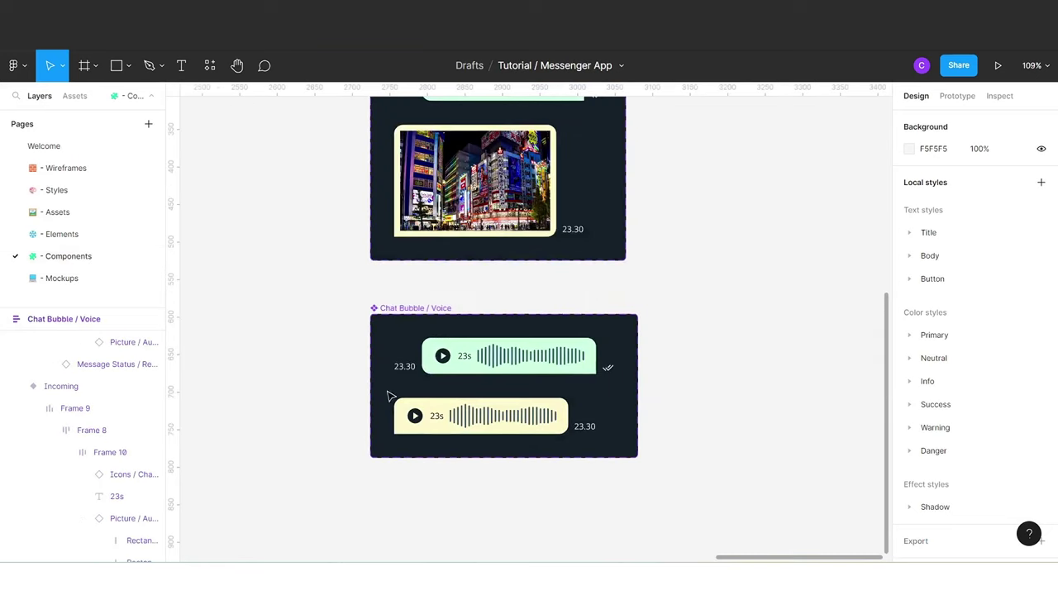
double_click(459, 358)
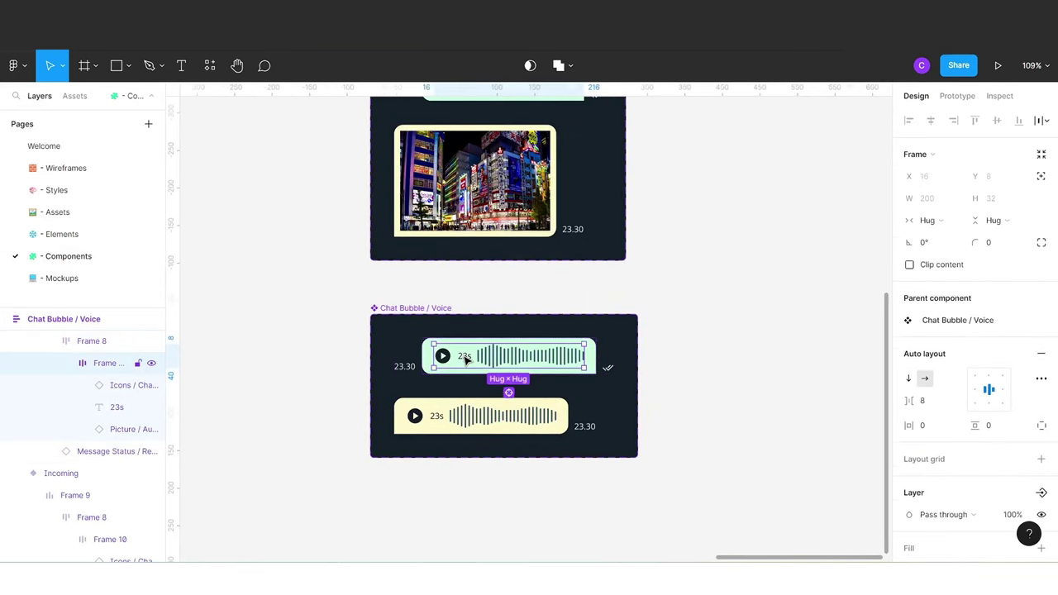
double_click(465, 358)
click(943, 367)
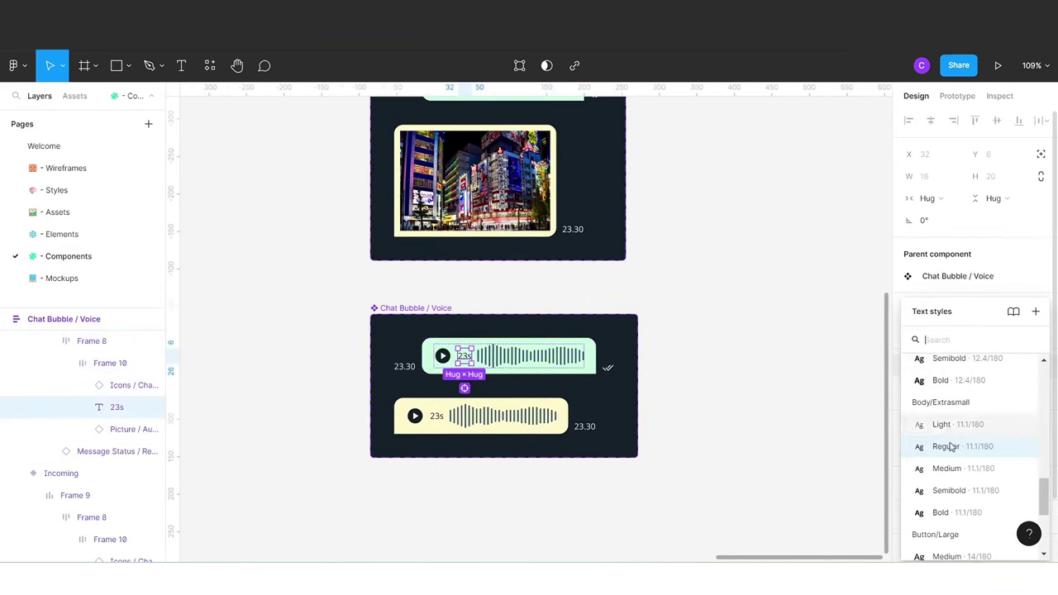
click(959, 492)
Give the Incoming bubble's 23s label the Body/Extrasmall Semibold style.
click(442, 424)
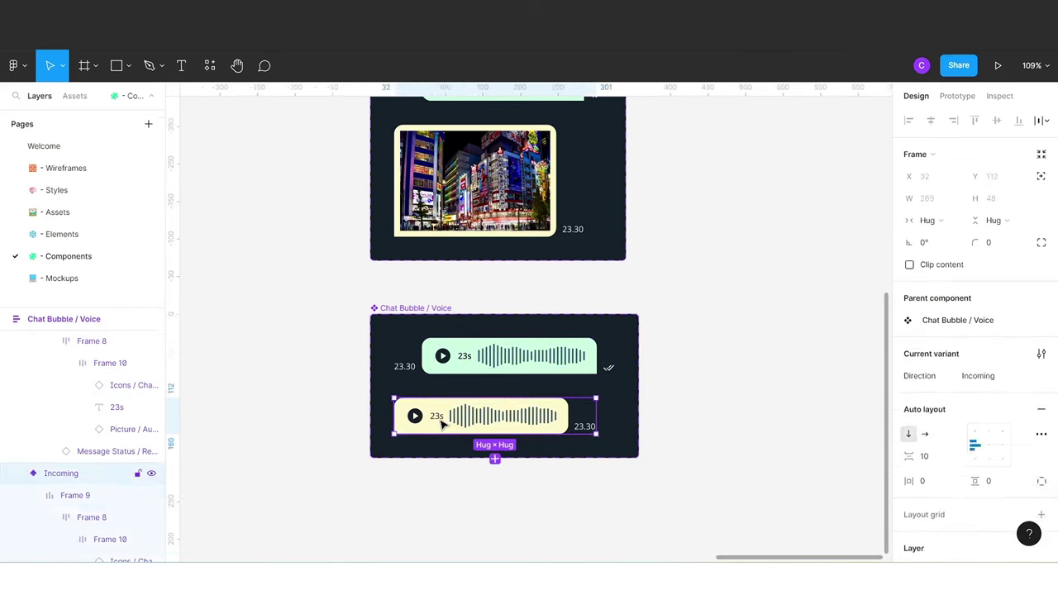
double_click(437, 416)
click(437, 416)
click(943, 367)
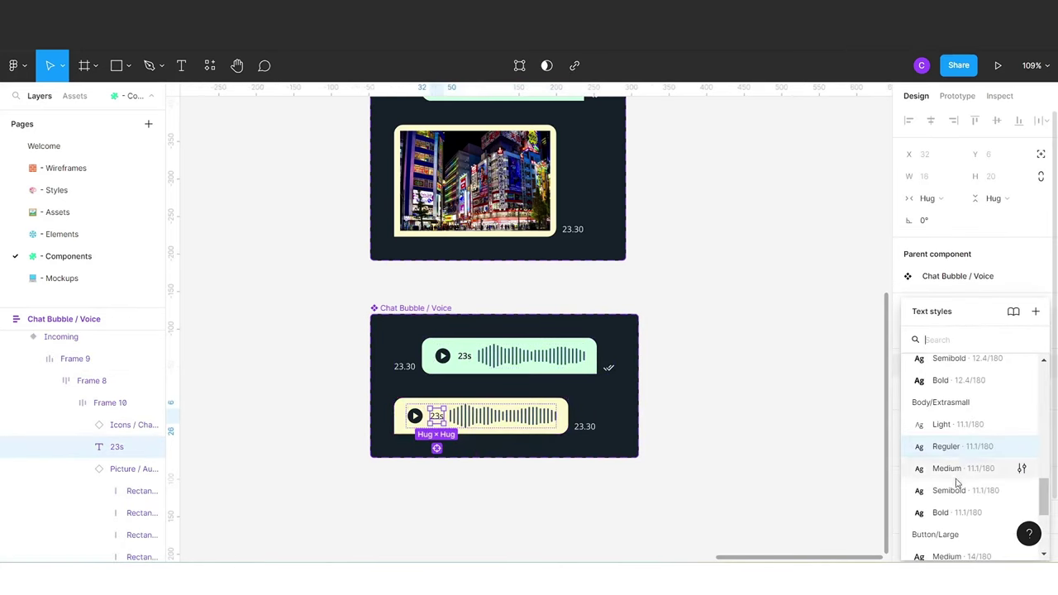
click(951, 491)
click(763, 449)
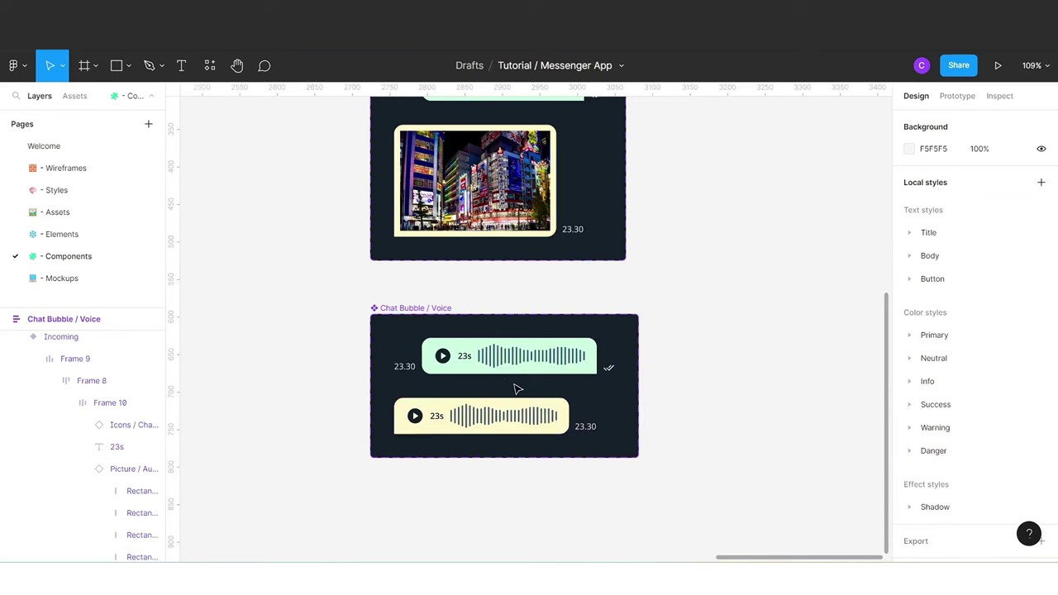
Go back to the Mockups page to view the Chat Room's 10s voice message.
click(63, 278)
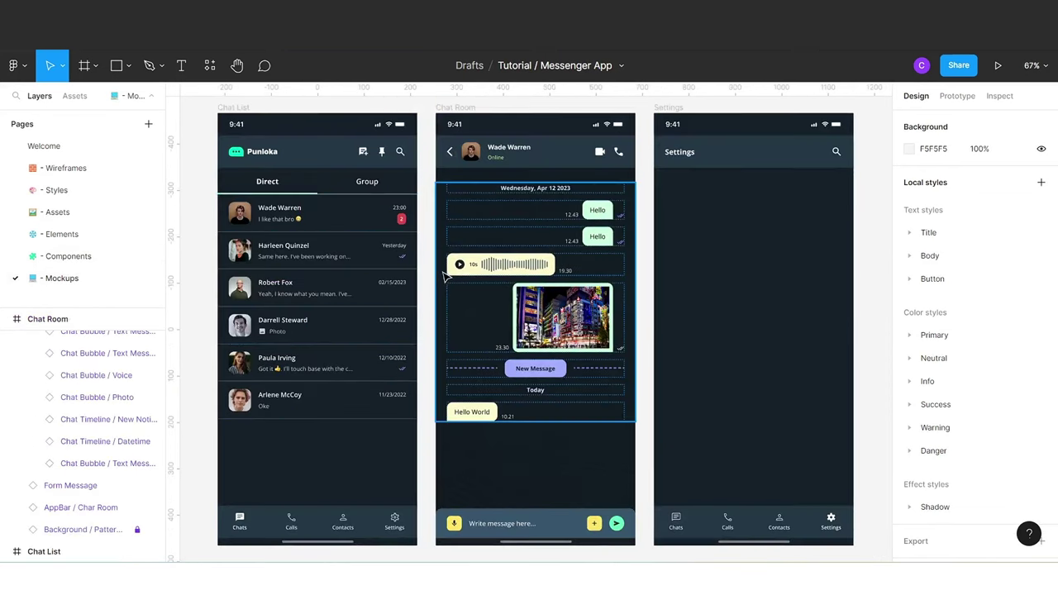
scroll(426, 273, up, 1)
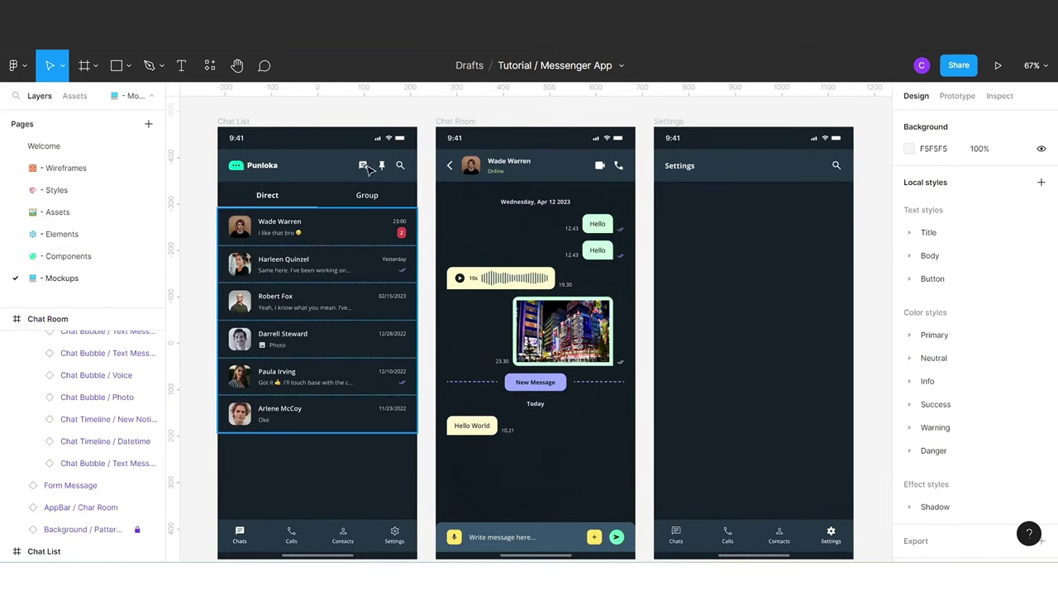